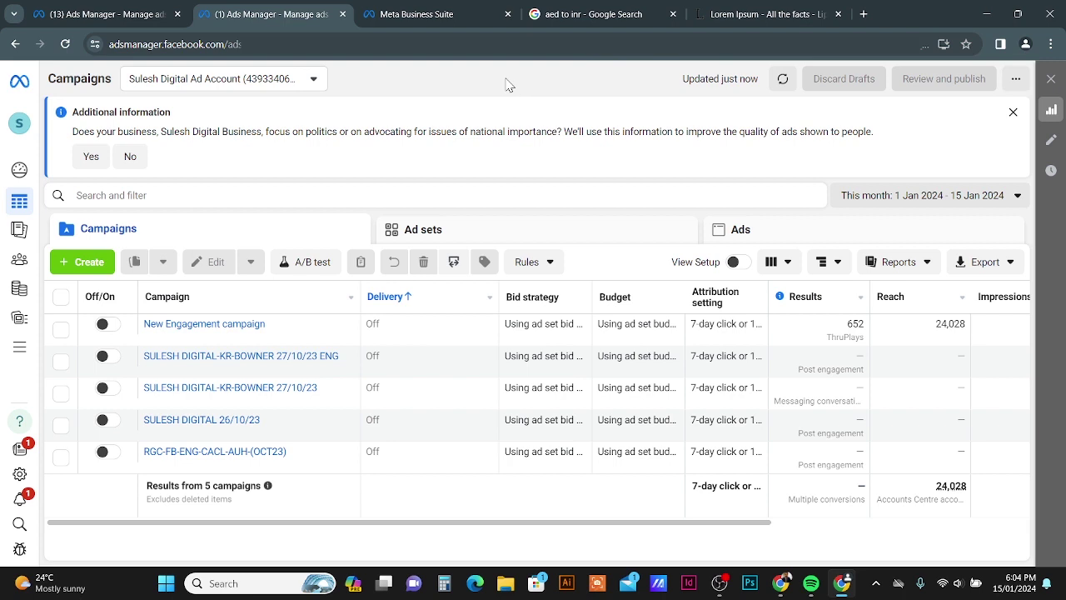
# Go to the ad account's audiences and start creating a new saved audience
pyautogui.moveTo(23, 126)
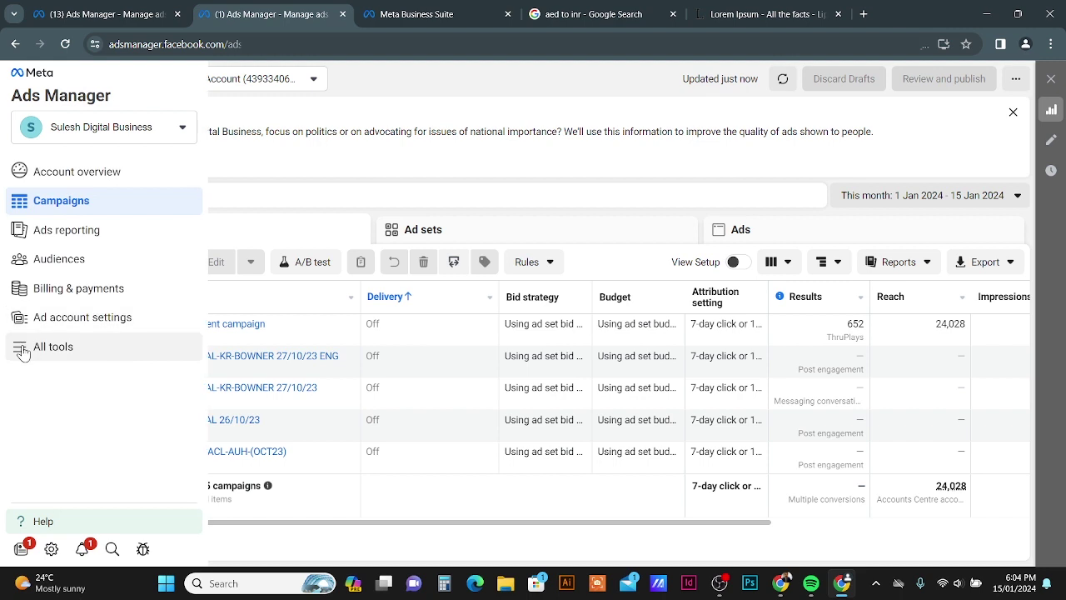
pyautogui.click(55, 261)
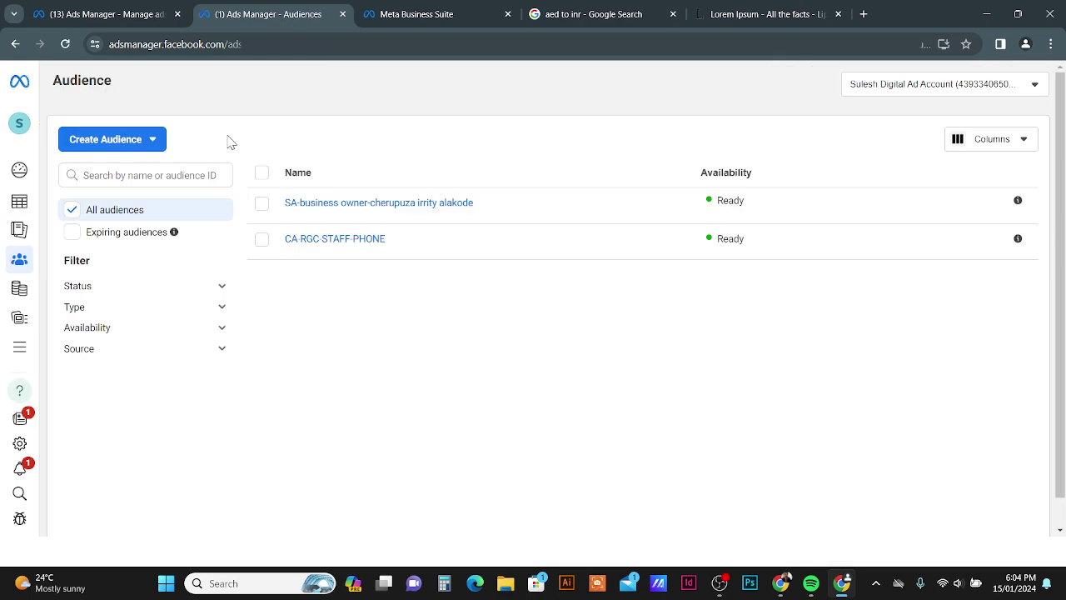
pyautogui.click(151, 141)
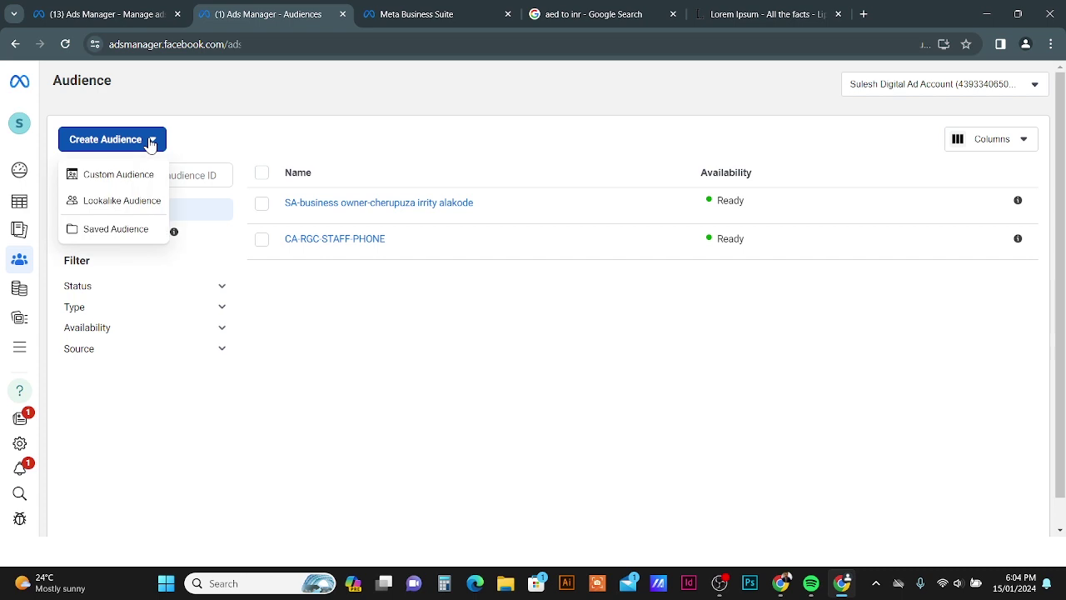
pyautogui.click(117, 230)
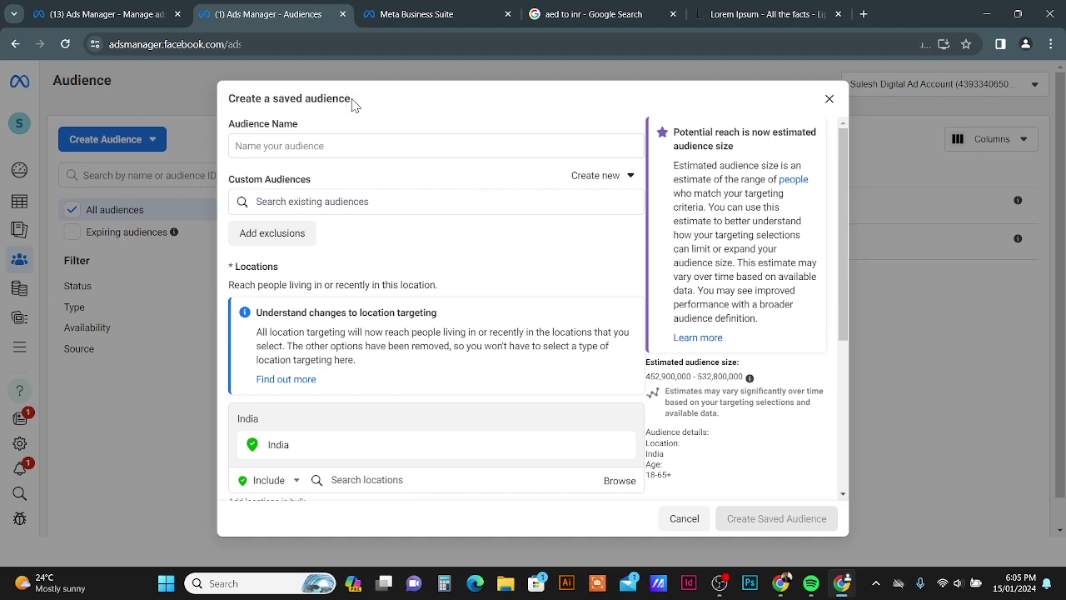
# Set the saved audience's maximum age to 40 and restrict its gender to women
pyautogui.scroll(-2, 336, 336)
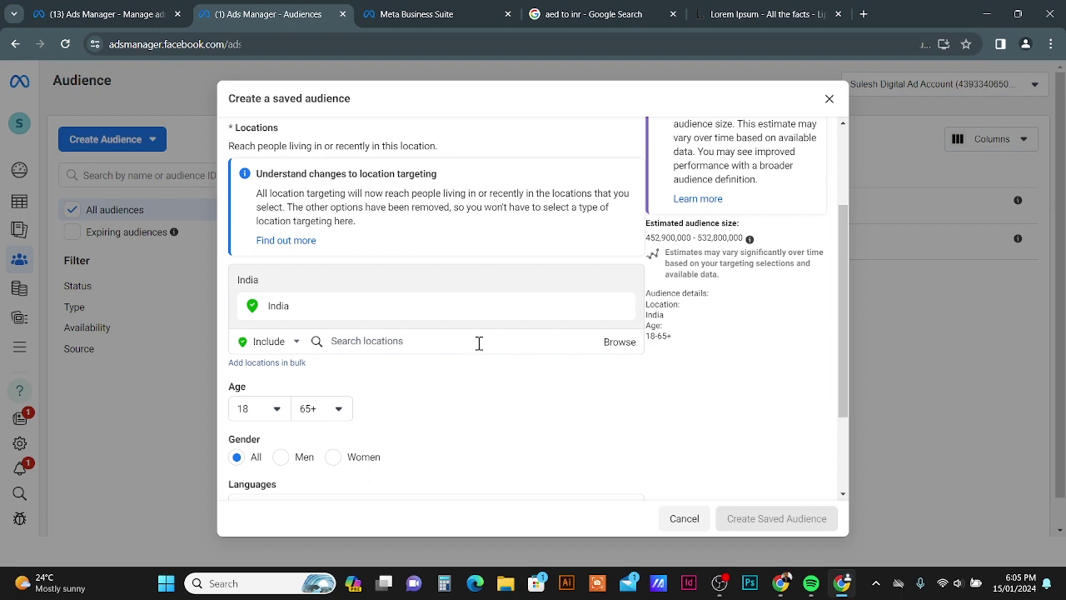
pyautogui.click(407, 341)
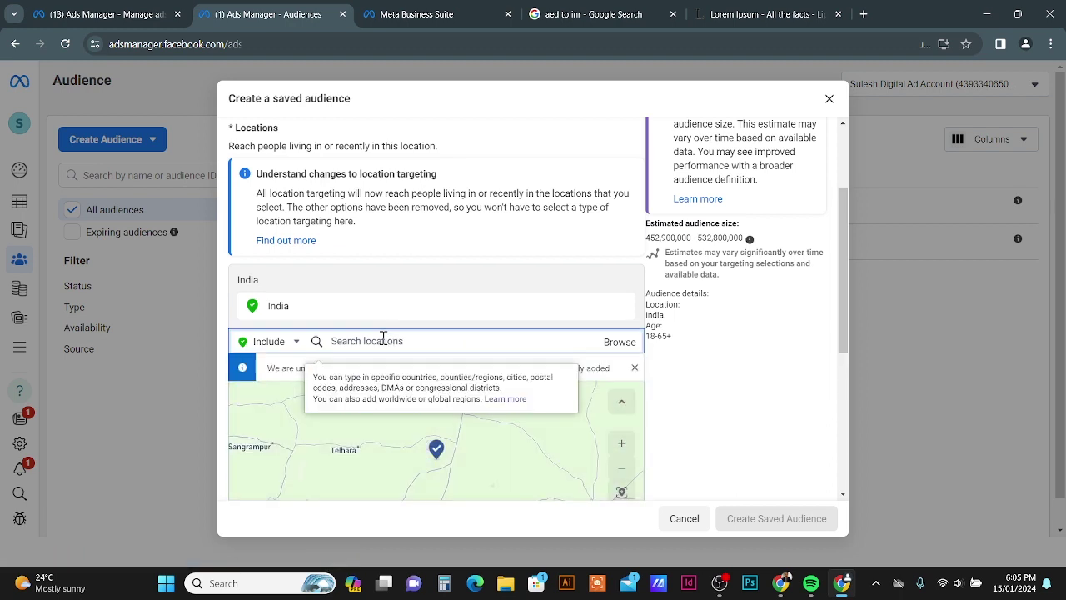
pyautogui.scroll(-4, 383, 341)
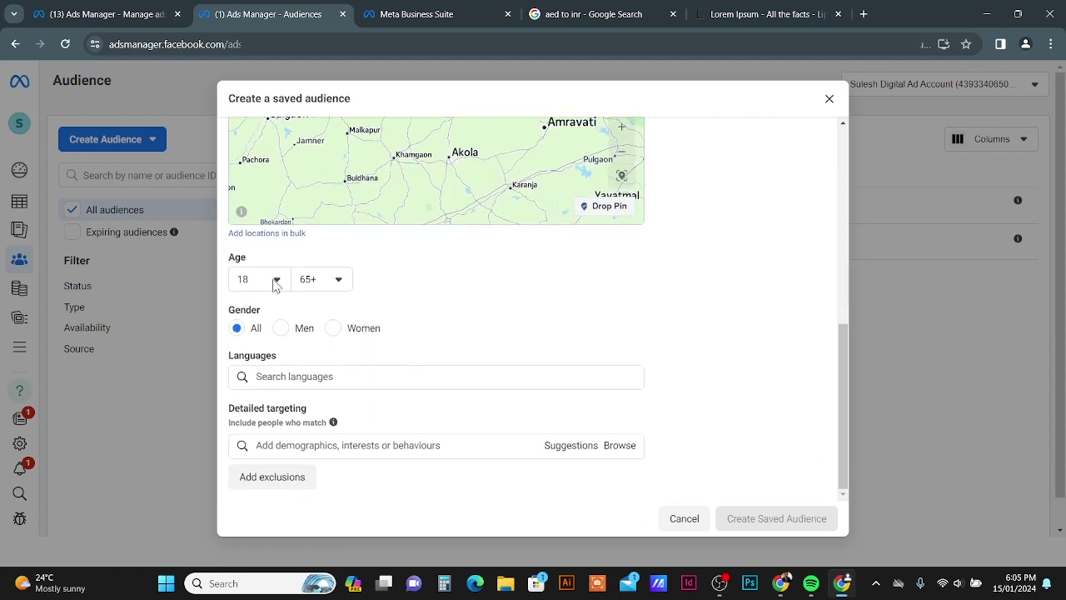
pyautogui.click(324, 281)
pyautogui.scroll(4, 317, 375)
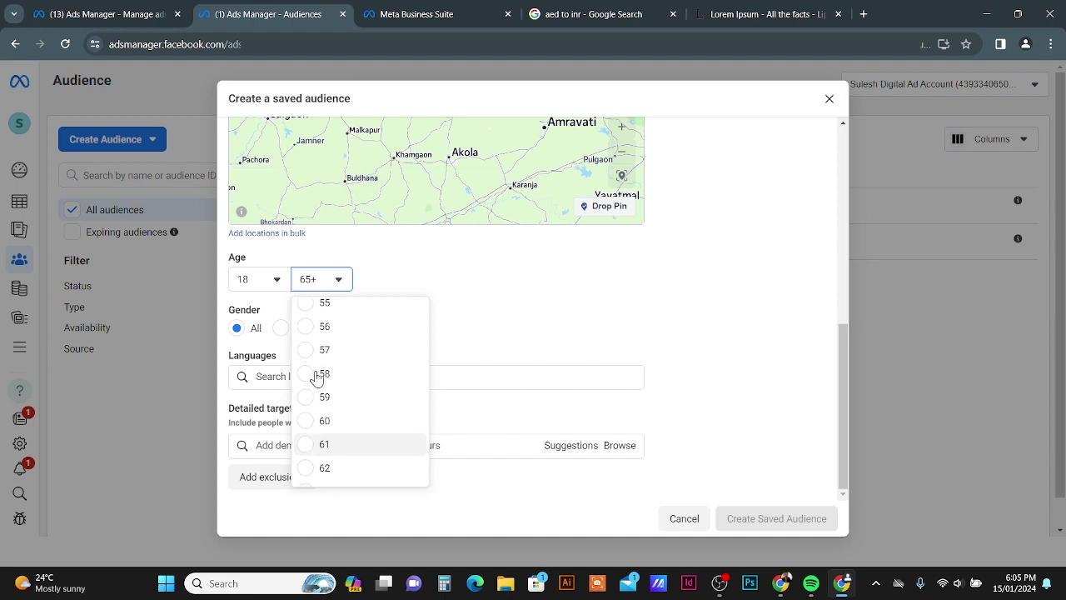
pyautogui.scroll(4, 324, 379)
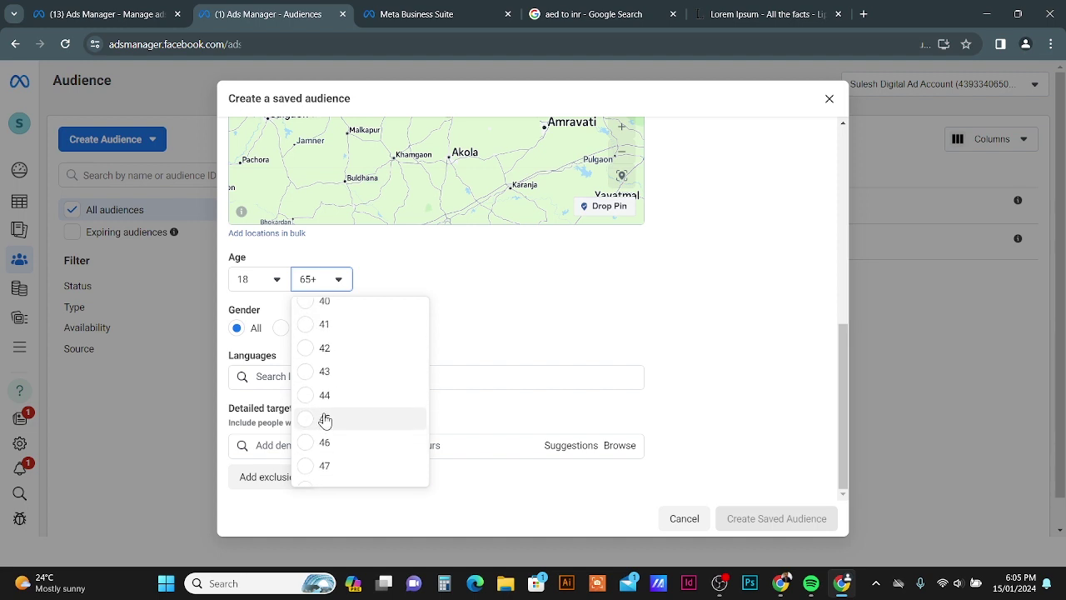
pyautogui.click(325, 302)
pyautogui.click(549, 307)
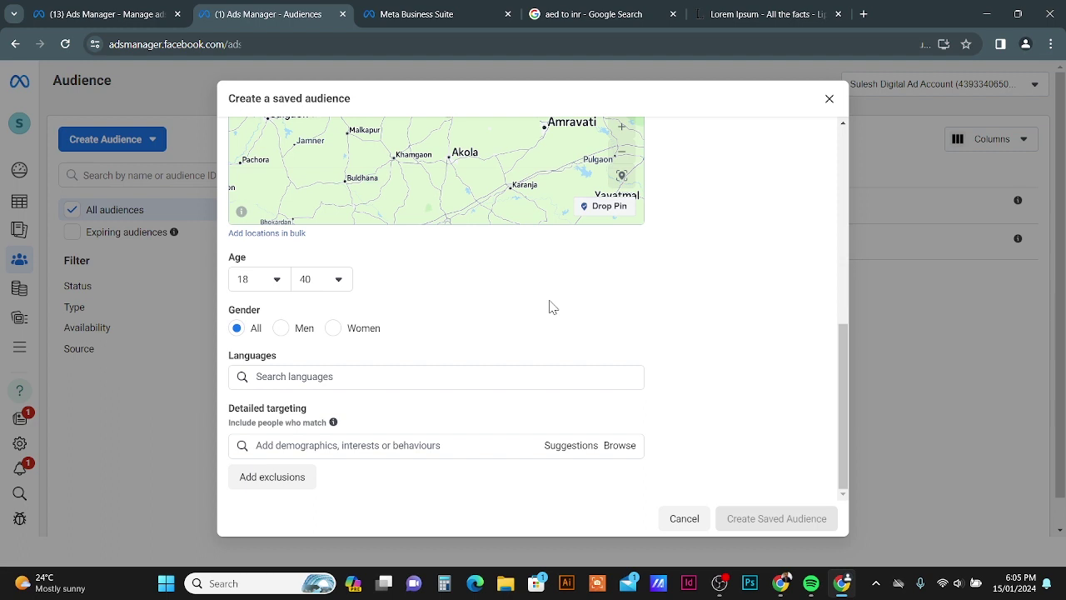
pyautogui.click(331, 331)
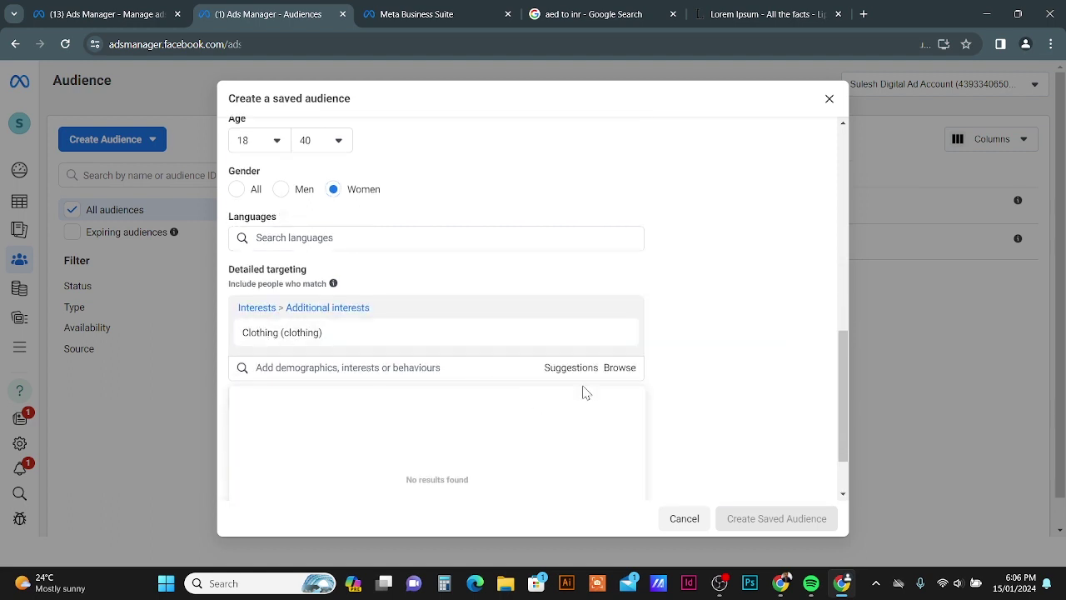
# Search detailed targeting for "shop on" and add the Online shopping (retail) interest
pyautogui.click(614, 368)
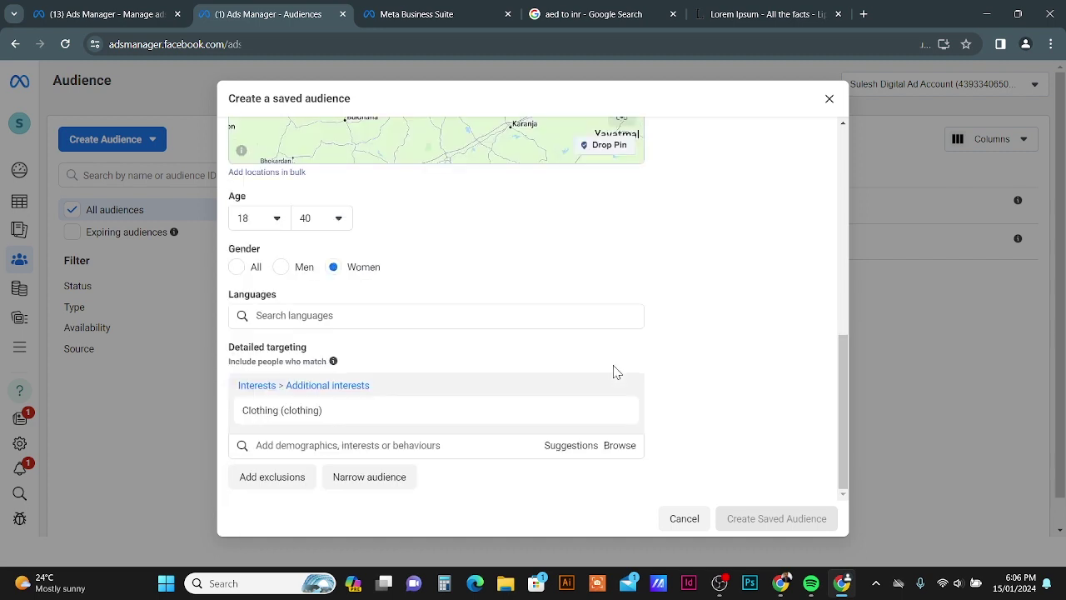
pyautogui.click(313, 438)
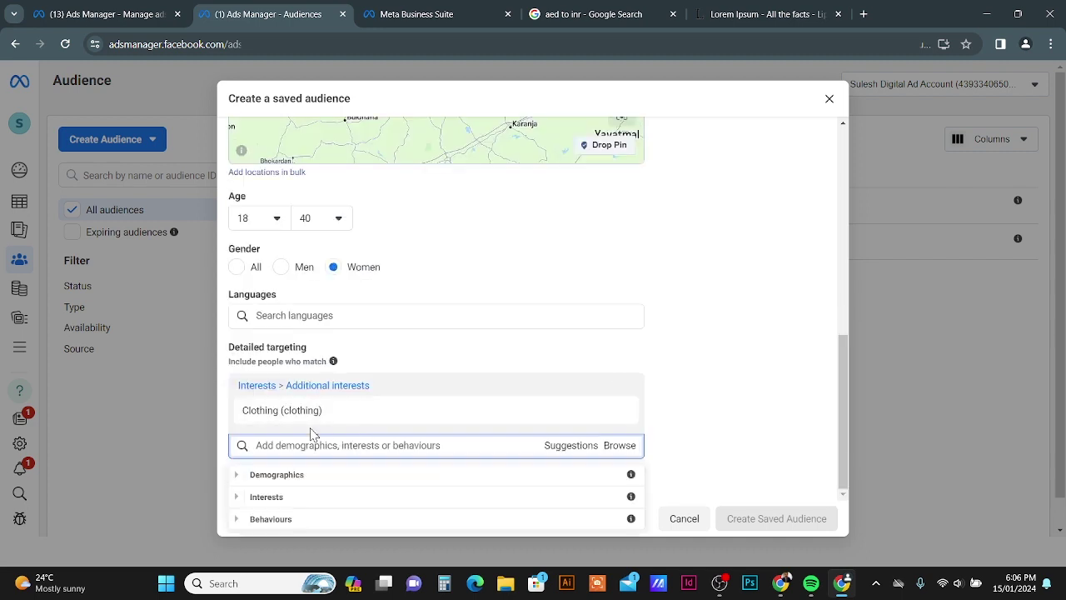
pyautogui.click(289, 475)
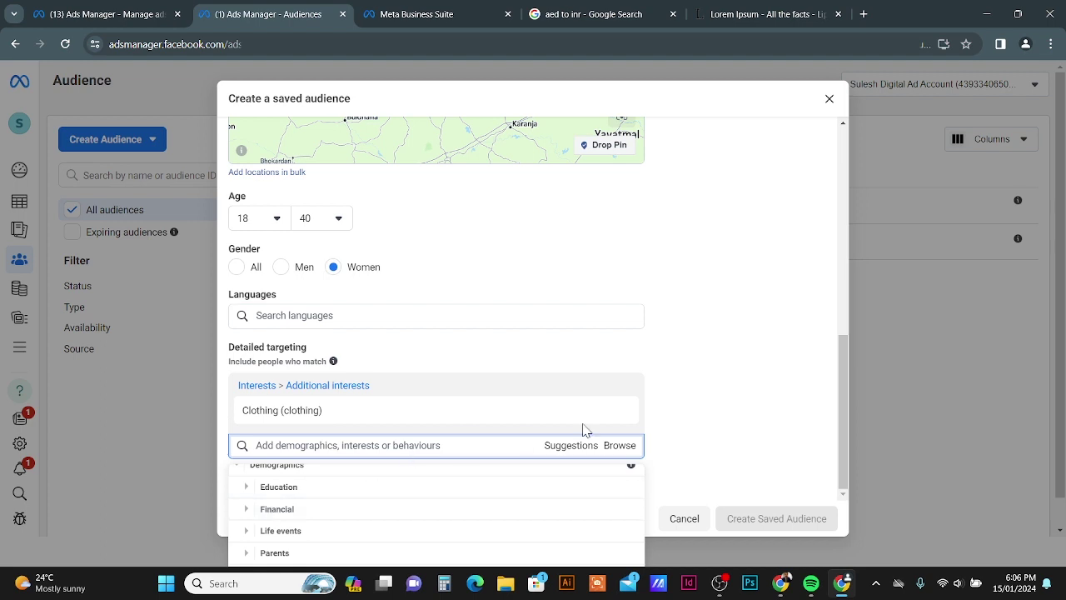
pyautogui.write('shop on')
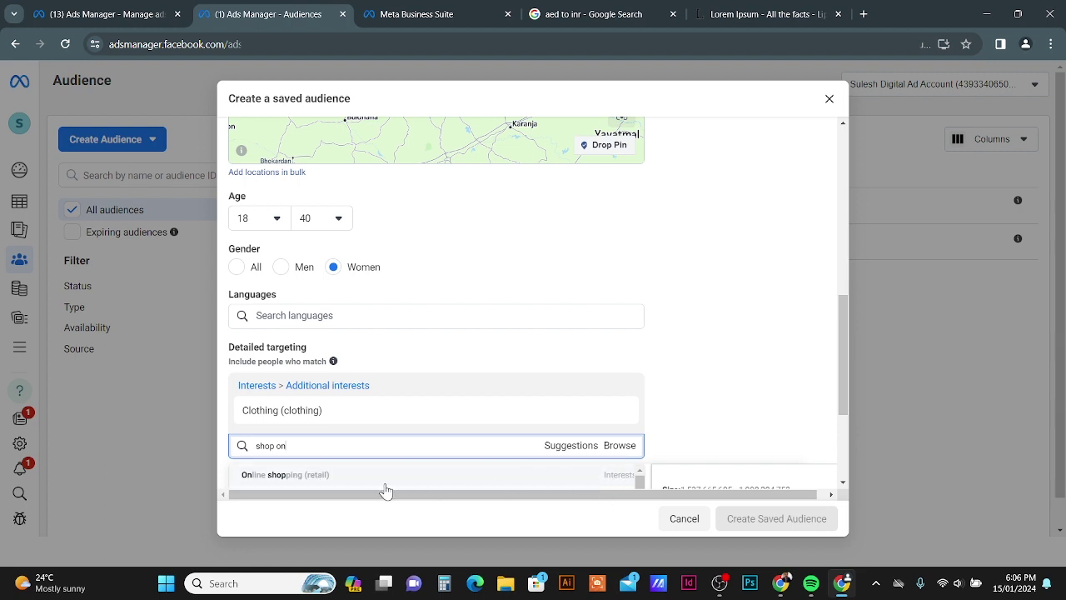
pyautogui.click(275, 476)
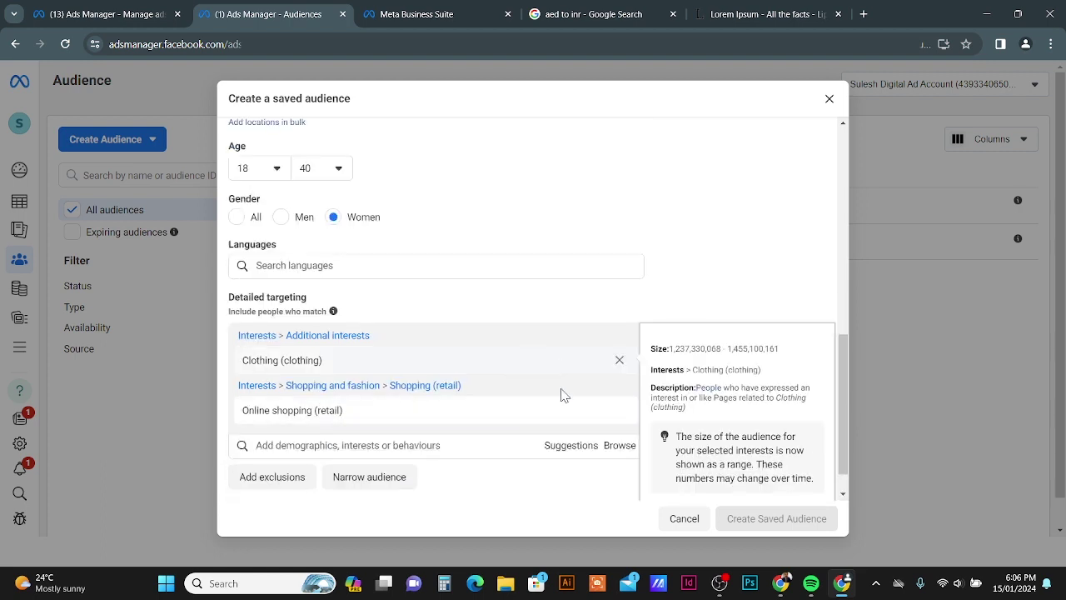
# Name the saved audience Shopping-India-18-40F
pyautogui.scroll(6, 441, 378)
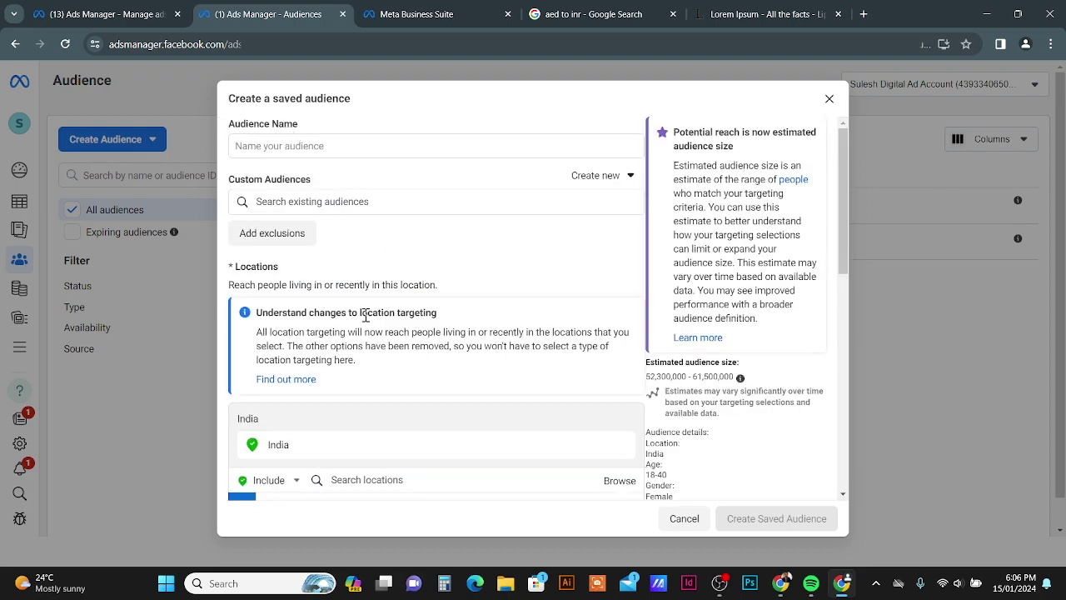
pyautogui.scroll(-5, 348, 288)
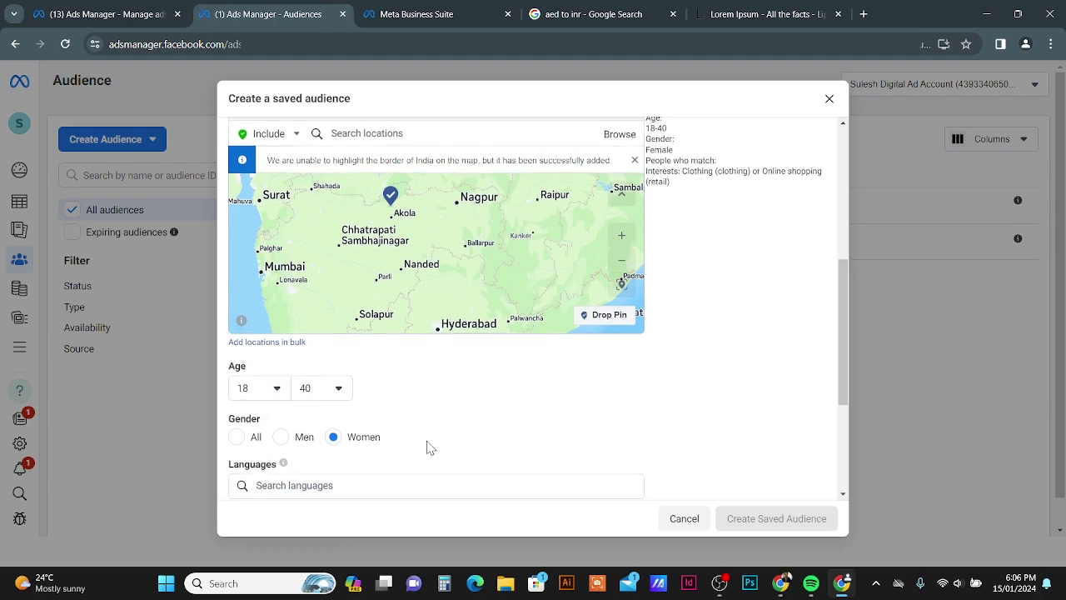
pyautogui.scroll(5, 426, 376)
pyautogui.click(358, 131)
pyautogui.write('Shopping-India-18-40')
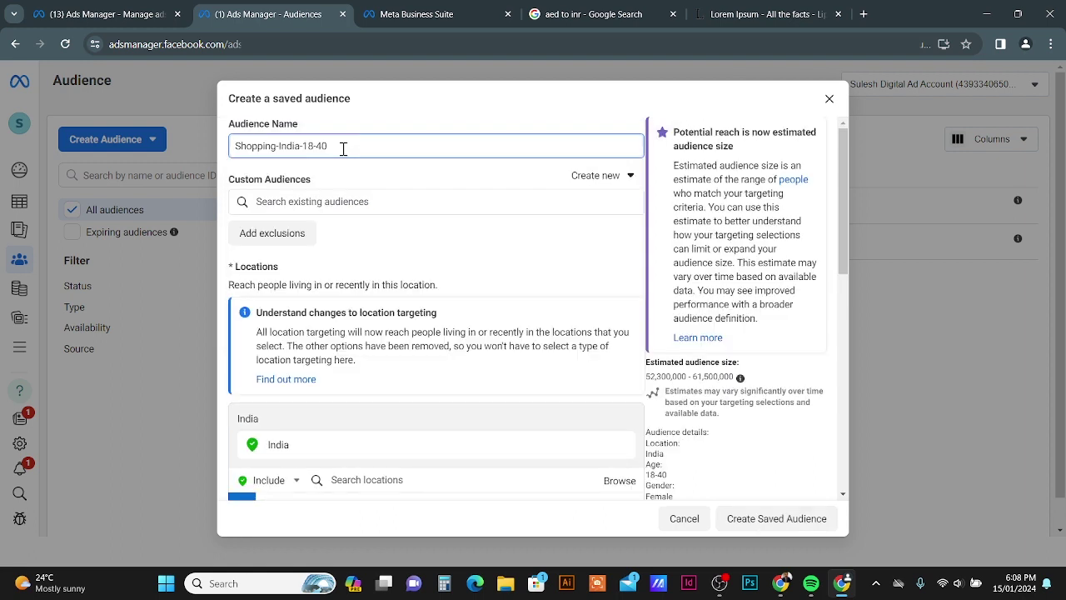
pyautogui.moveTo(344, 149); pyautogui.dragTo(199, 148)
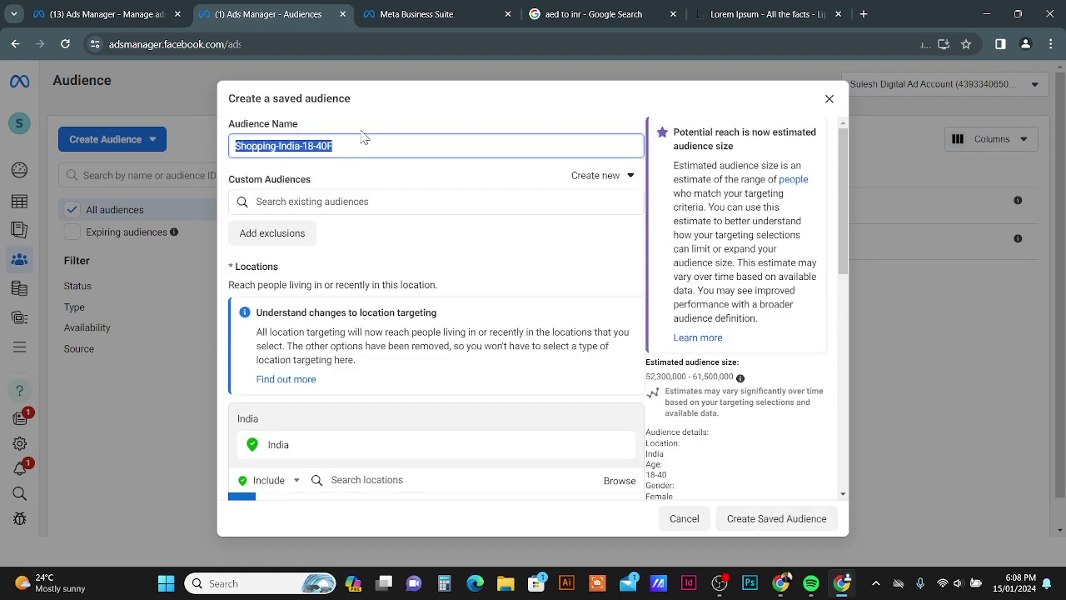
pyautogui.click(419, 118)
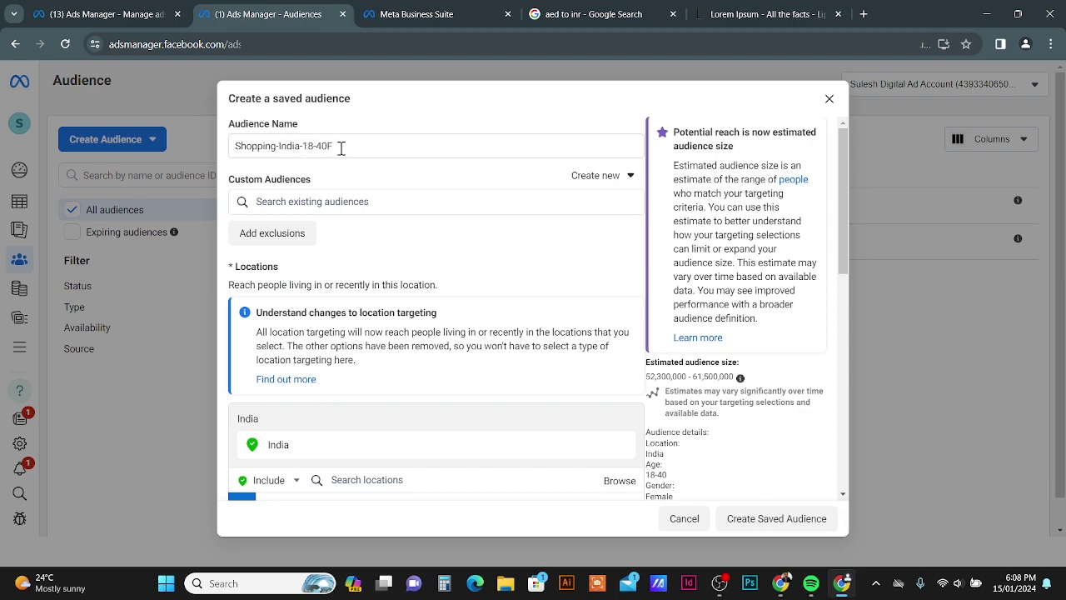
# Review the location, age, gender and interest settings, and create the saved audience
pyautogui.scroll(-3, 364, 158)
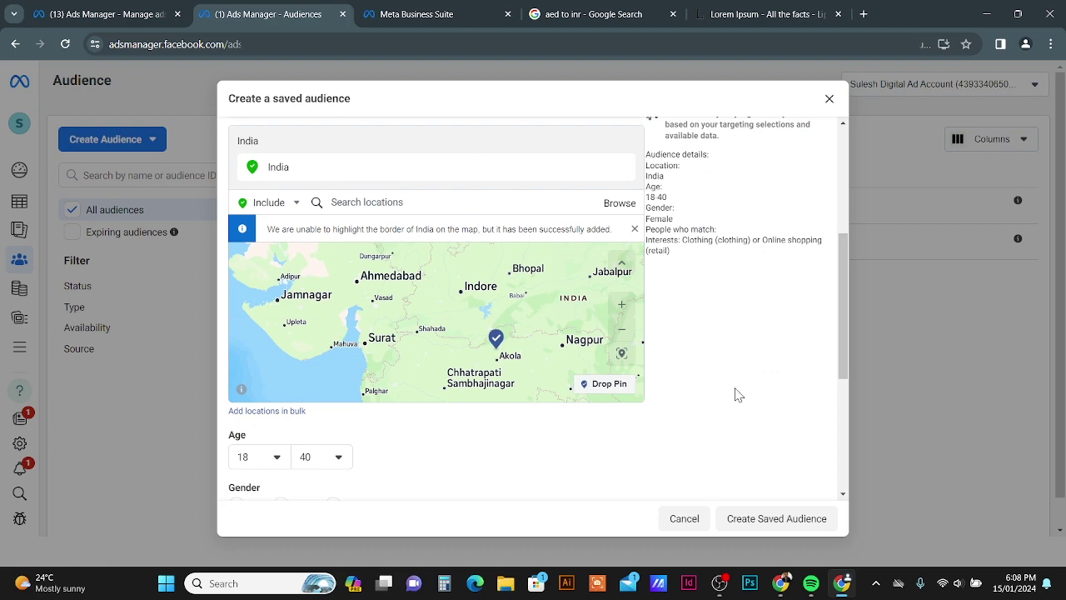
pyautogui.scroll(-3, 750, 400)
pyautogui.scroll(-1, 325, 429)
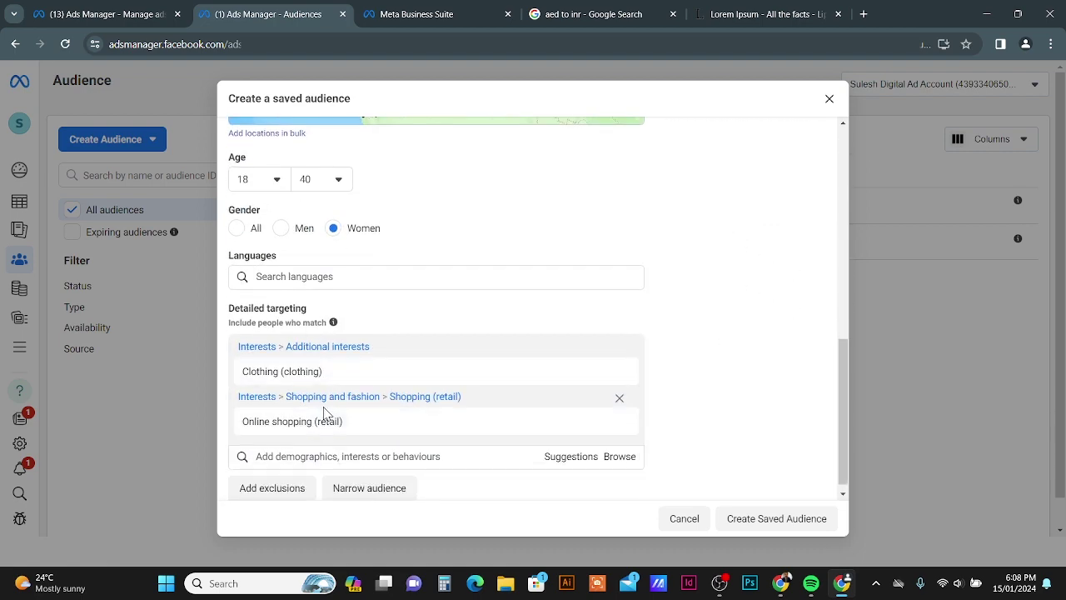
pyautogui.scroll(4, 425, 427)
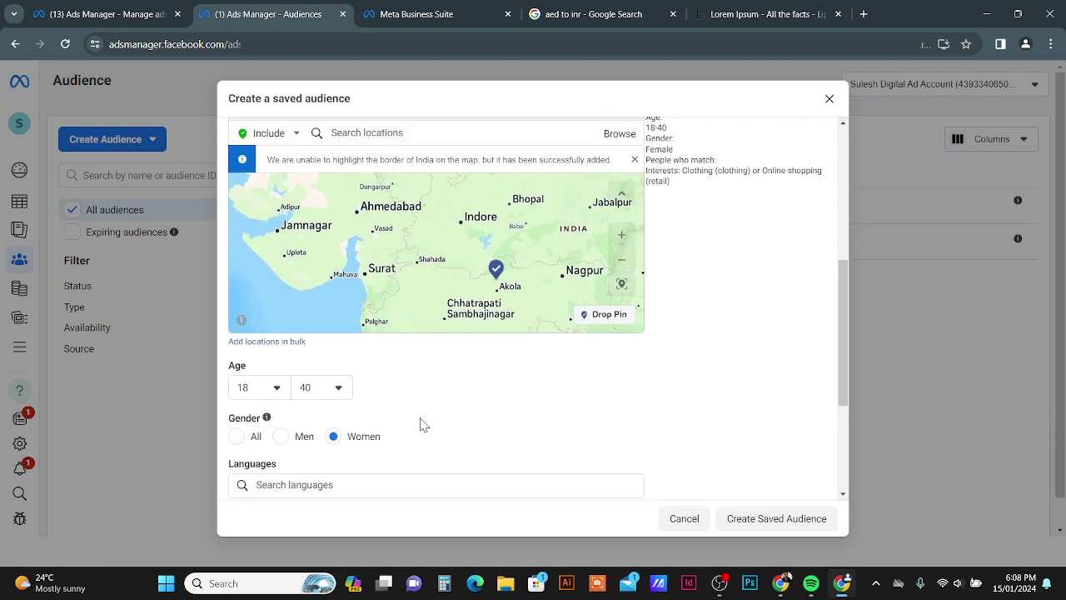
pyautogui.scroll(5, 633, 384)
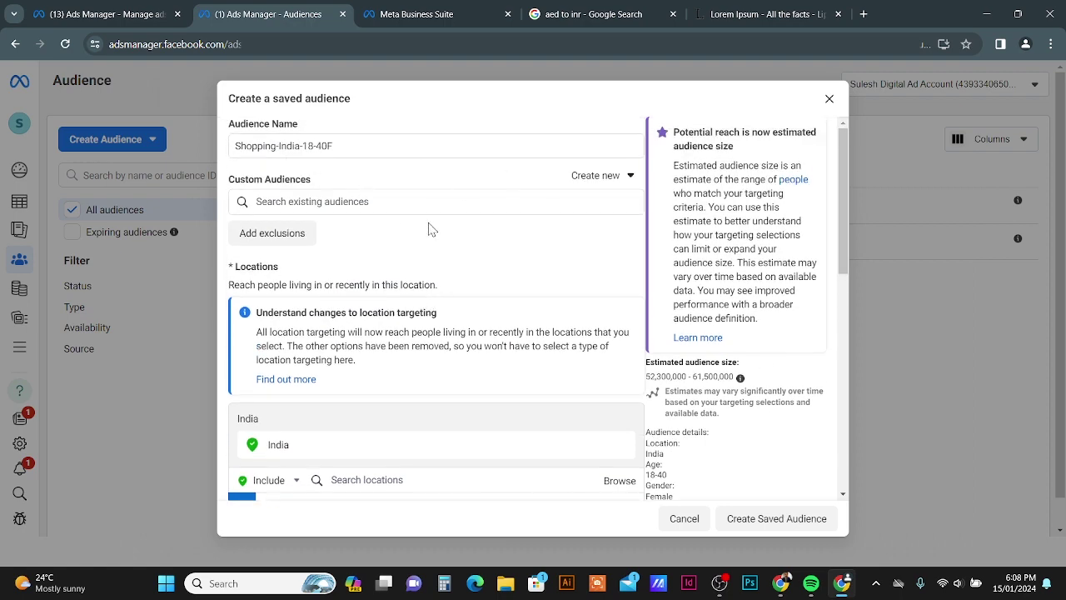
pyautogui.scroll(-3, 443, 224)
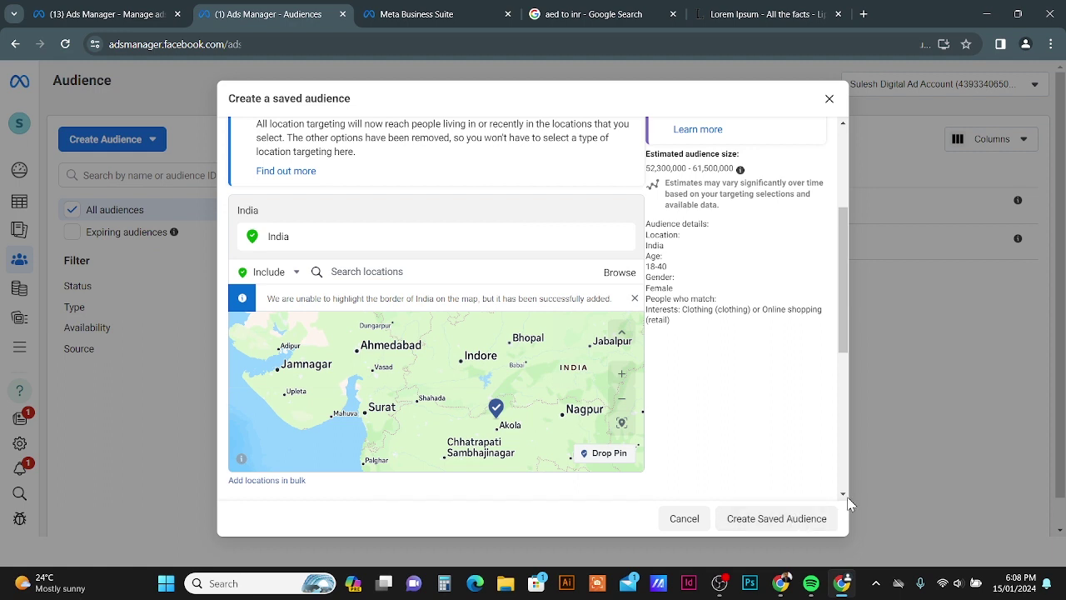
pyautogui.click(833, 516)
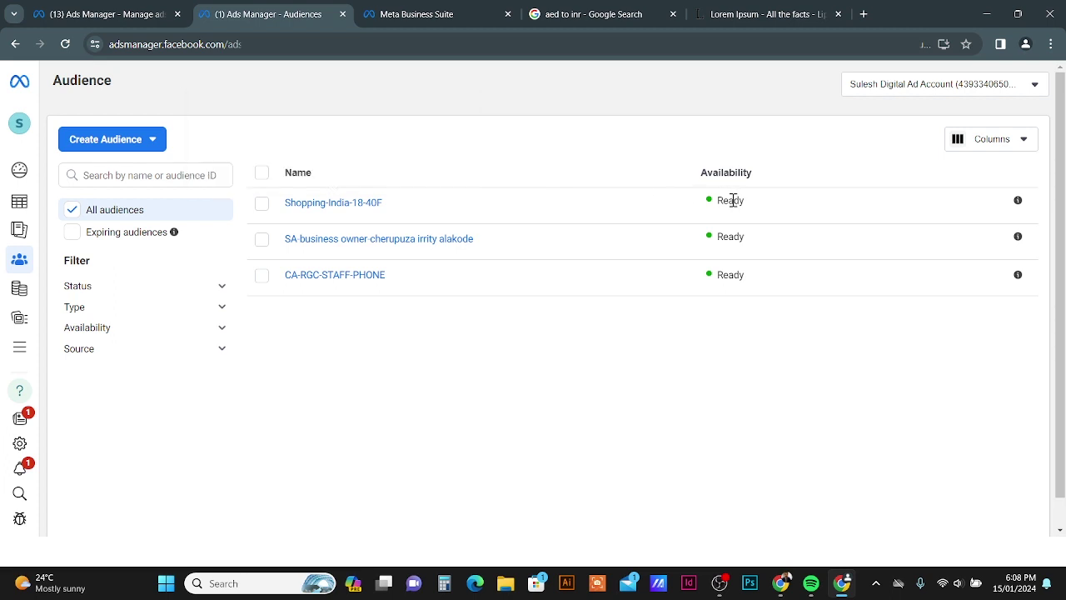
# Return to the campaigns overview and create a new auction campaign with the Traffic objective
pyautogui.moveTo(26, 205)
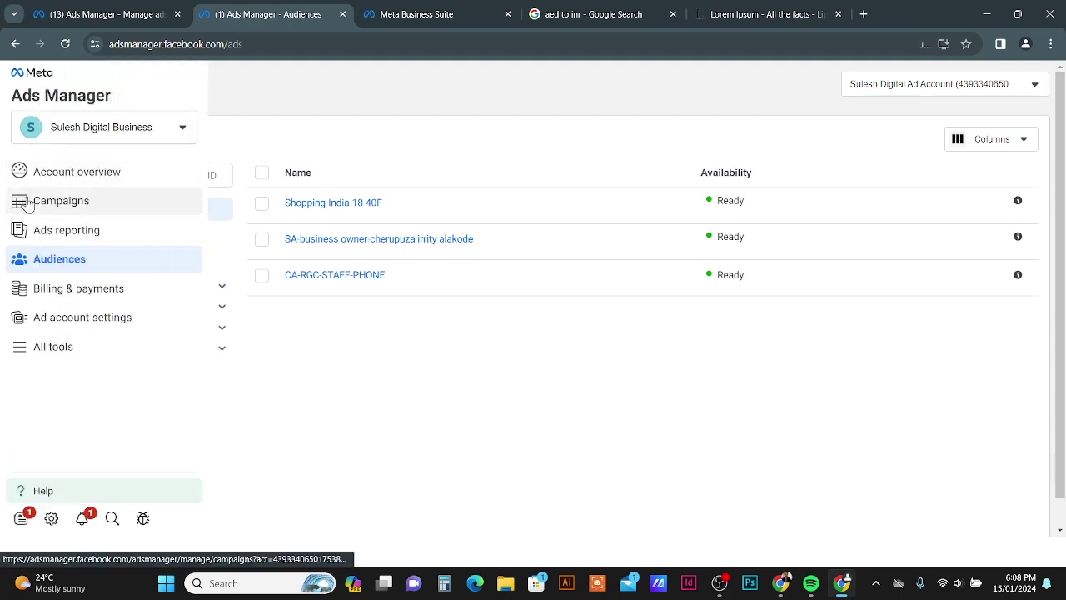
pyautogui.click(70, 207)
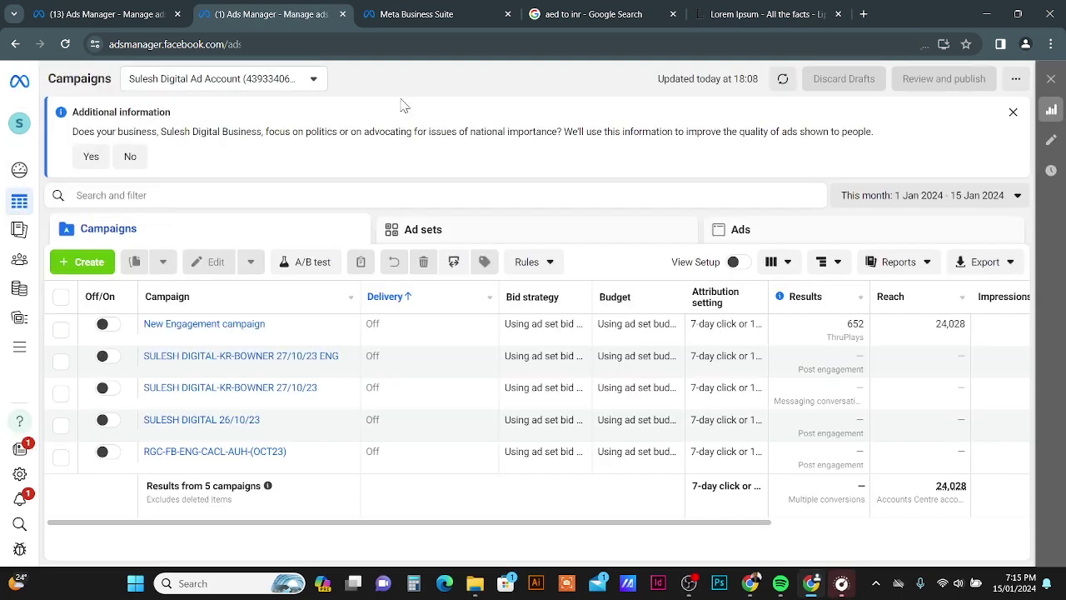
pyautogui.click(83, 264)
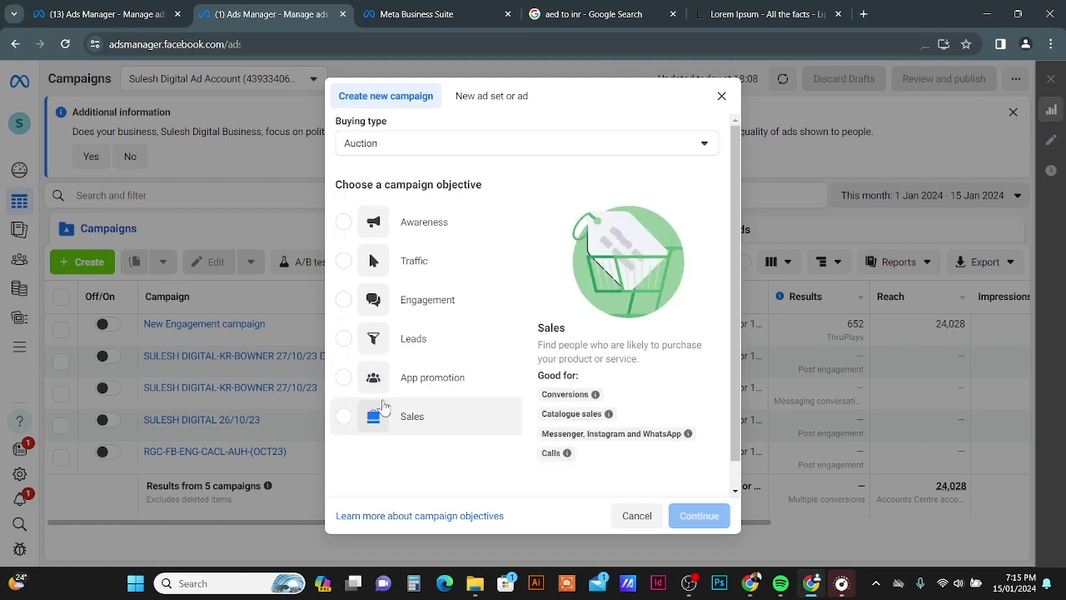
pyautogui.click(348, 264)
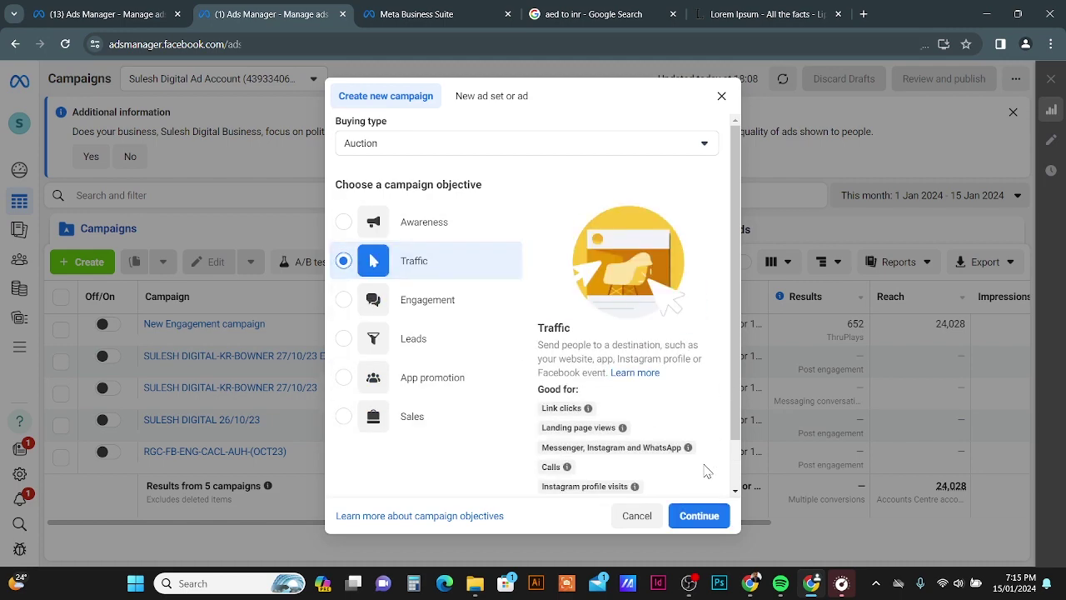
pyautogui.click(704, 520)
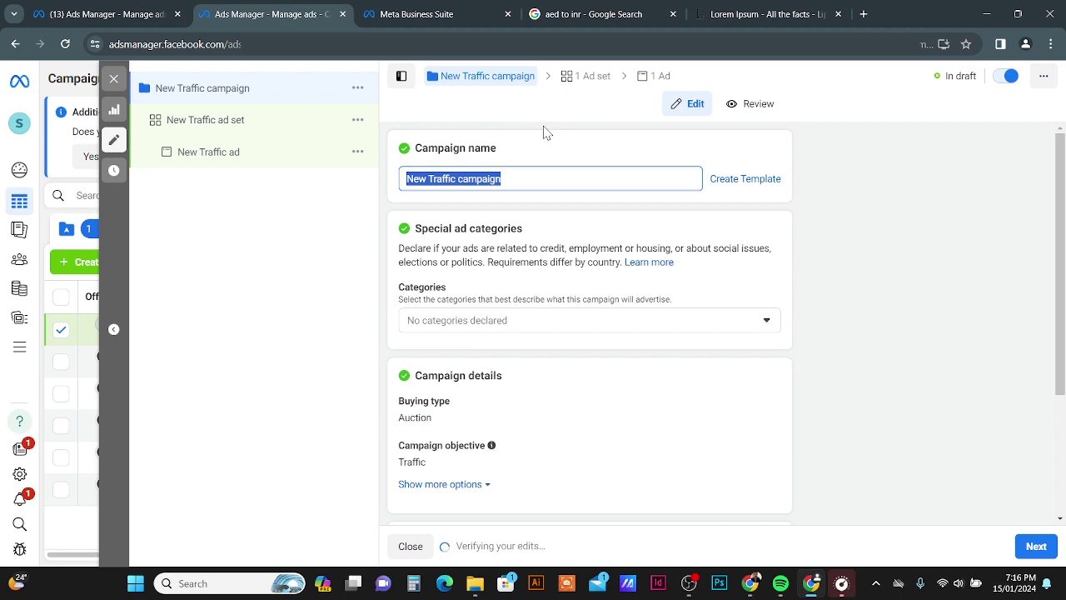
# Name the campaign Whatsapp-Traffic-Ad and look over its remaining campaign-level settings
pyautogui.write('Whatsapp-Traffic-Ad')
pyautogui.click(991, 254)
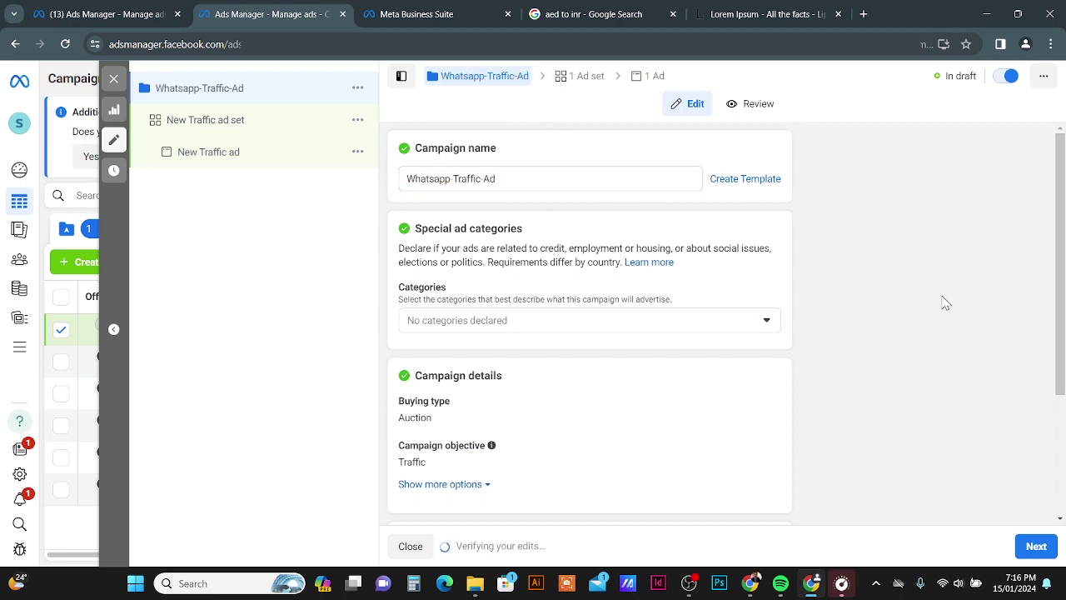
pyautogui.moveTo(543, 188); pyautogui.dragTo(275, 198)
pyautogui.scroll(-1, 987, 244)
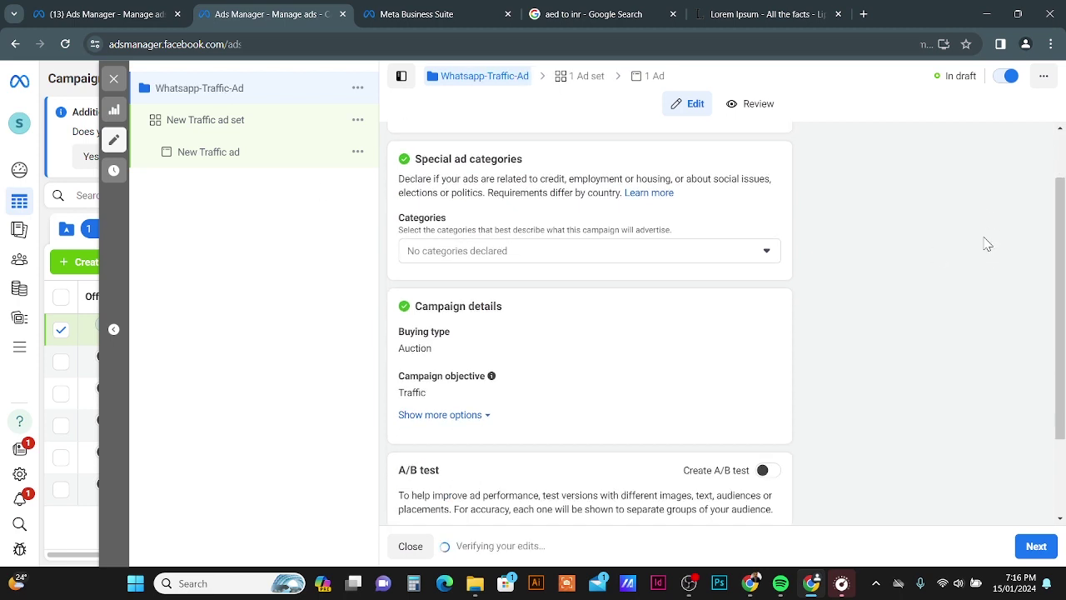
pyautogui.scroll(1, 987, 243)
pyautogui.scroll(-3, 987, 241)
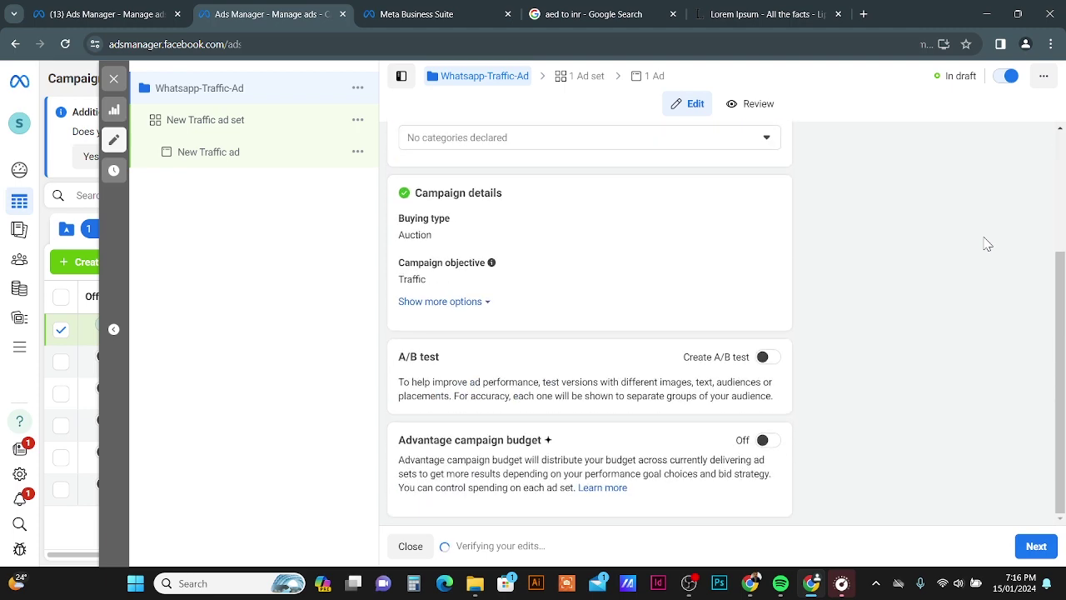
# Continue from the campaign level to the ad set and name it Whatsapp-Traffic-Ad
pyautogui.click(1037, 547)
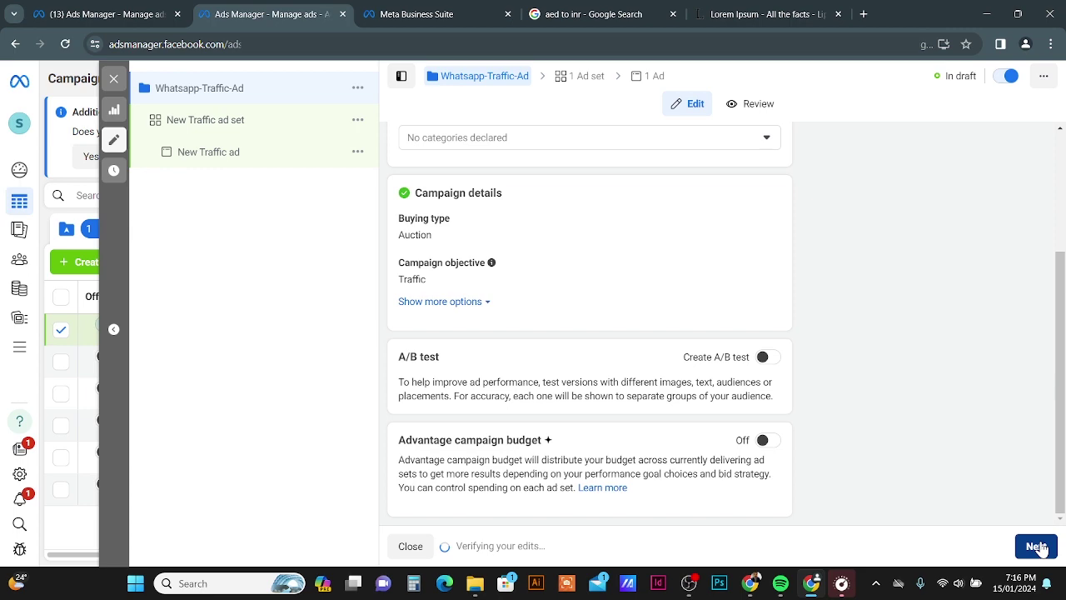
pyautogui.click(523, 175)
pyautogui.moveTo(521, 176); pyautogui.dragTo(398, 181)
pyautogui.click(580, 138)
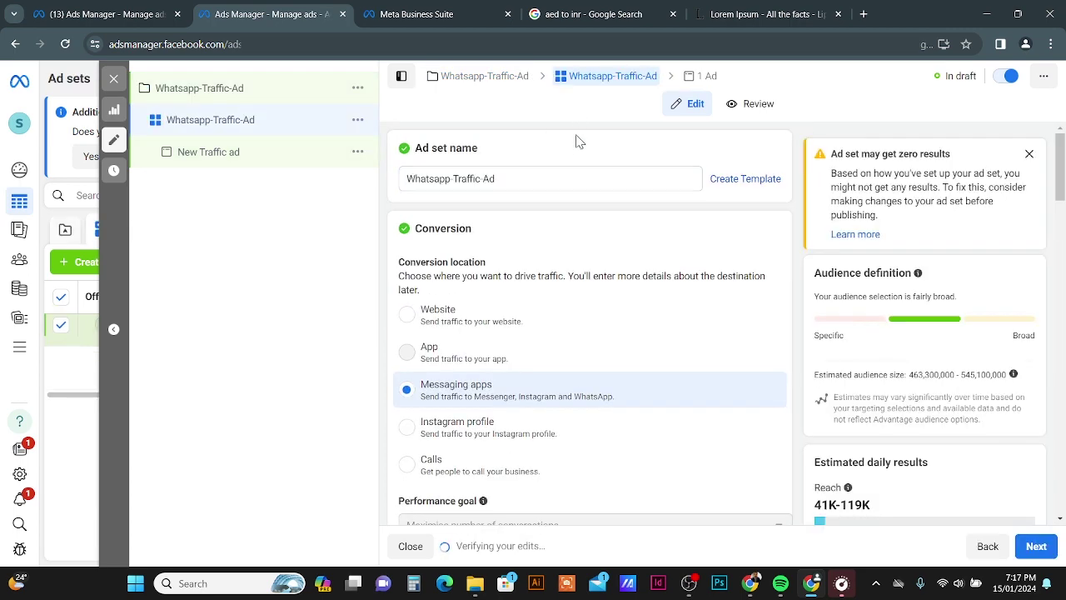
# Deselect Messenger and Instagram under the ad set's messaging apps so only WhatsApp is used as the chat destination
pyautogui.scroll(-2, 580, 141)
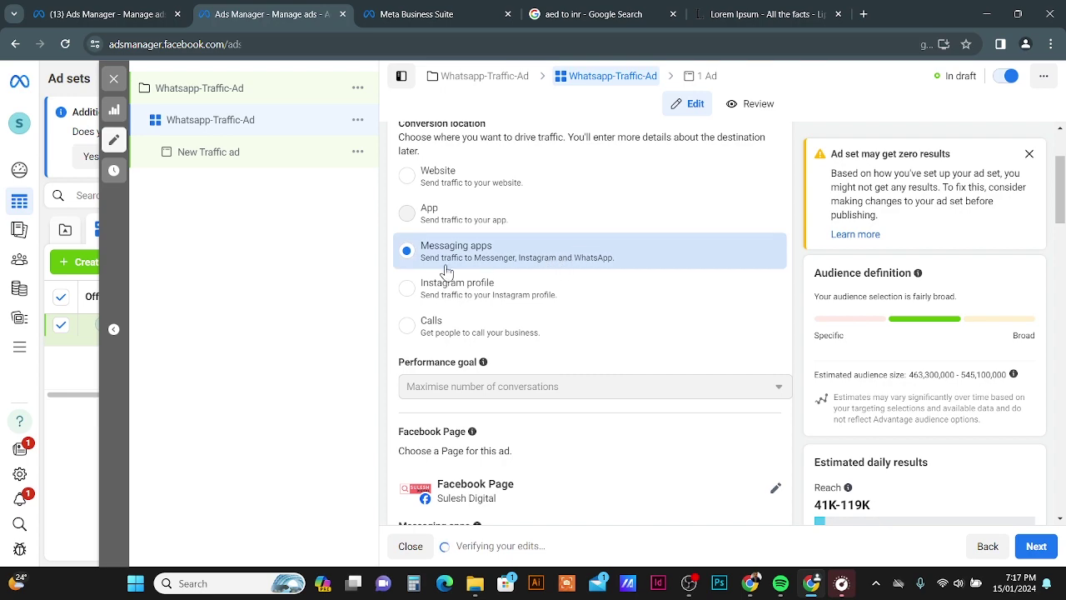
pyautogui.scroll(-1, 483, 254)
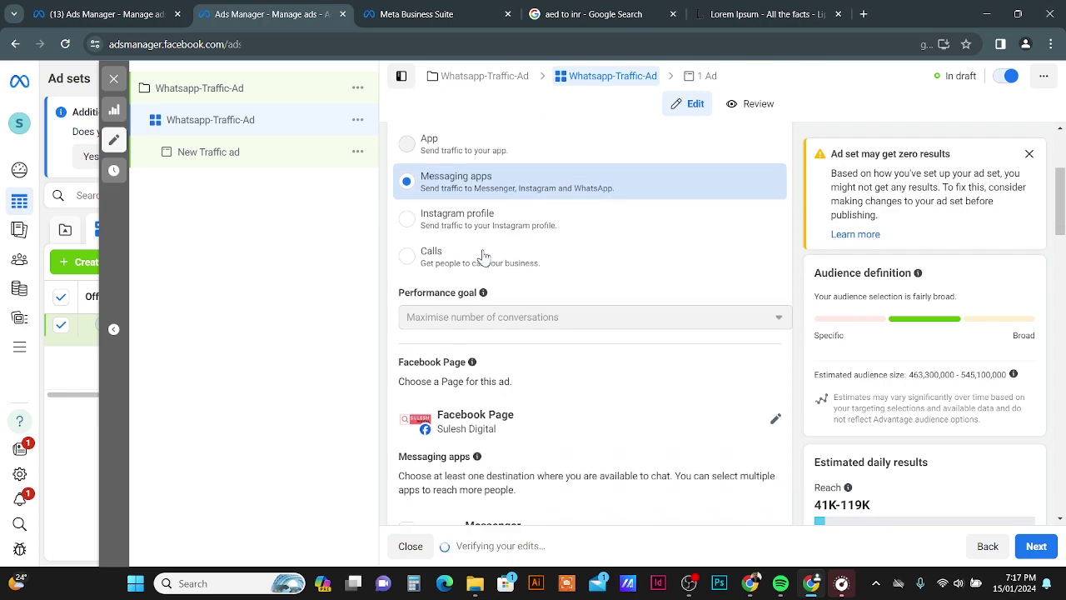
pyautogui.scroll(-5, 485, 253)
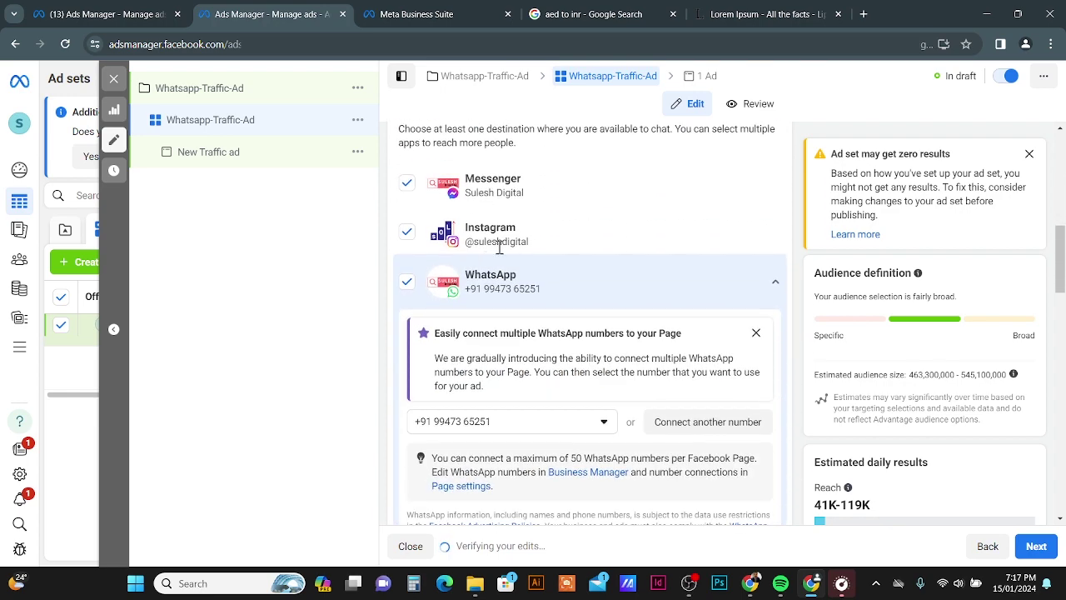
pyautogui.click(407, 184)
pyautogui.click(407, 231)
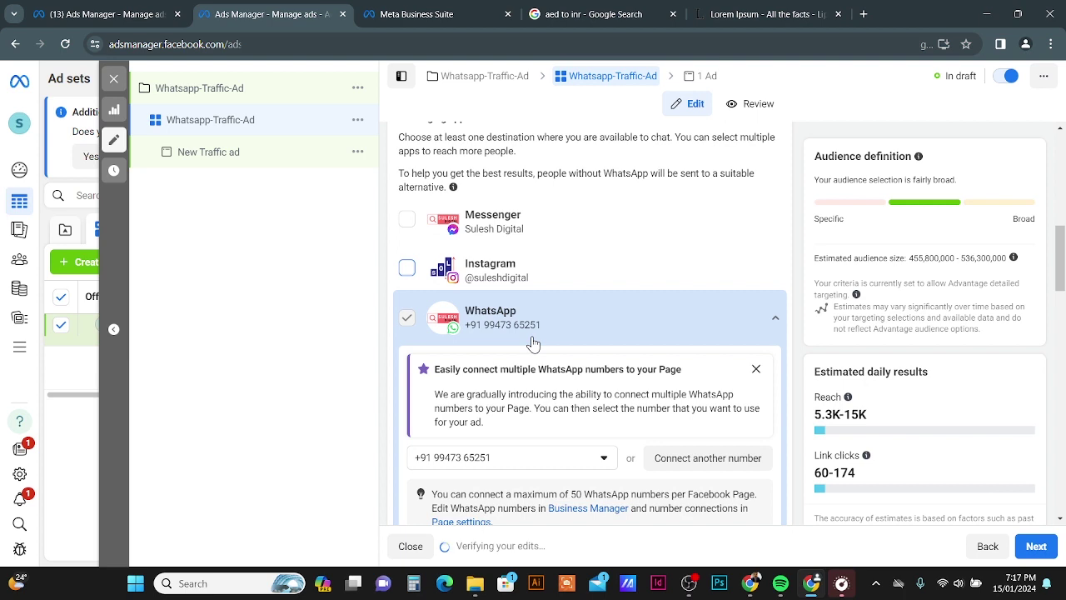
# Look over the WhatsApp number and daily budget, and give the ad set's schedule an end date of 31 January 2024
pyautogui.scroll(-1, 533, 344)
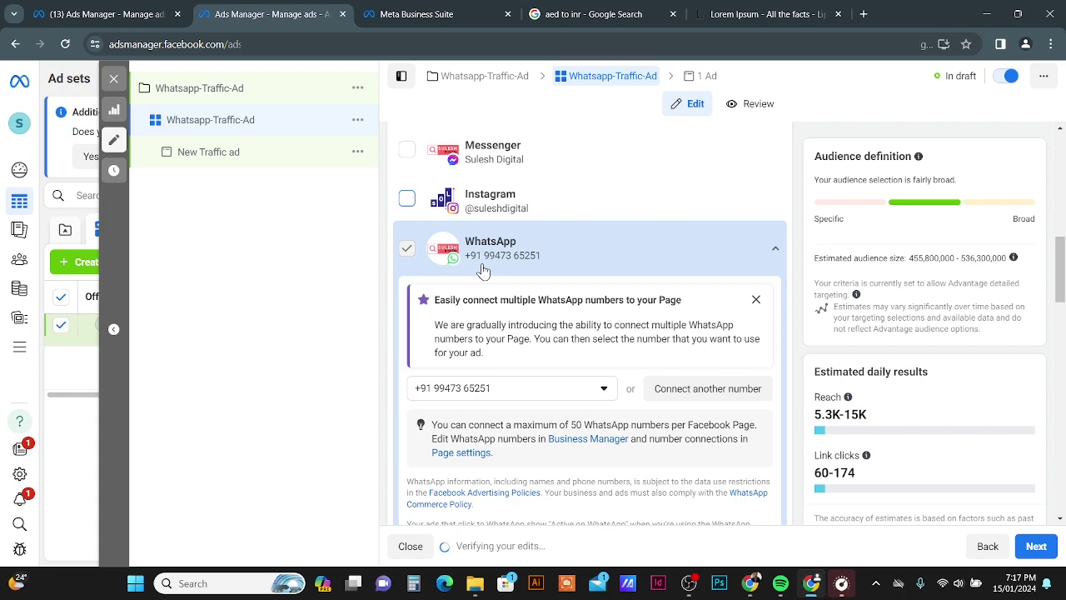
pyautogui.scroll(-1, 500, 275)
pyautogui.scroll(-1, 542, 329)
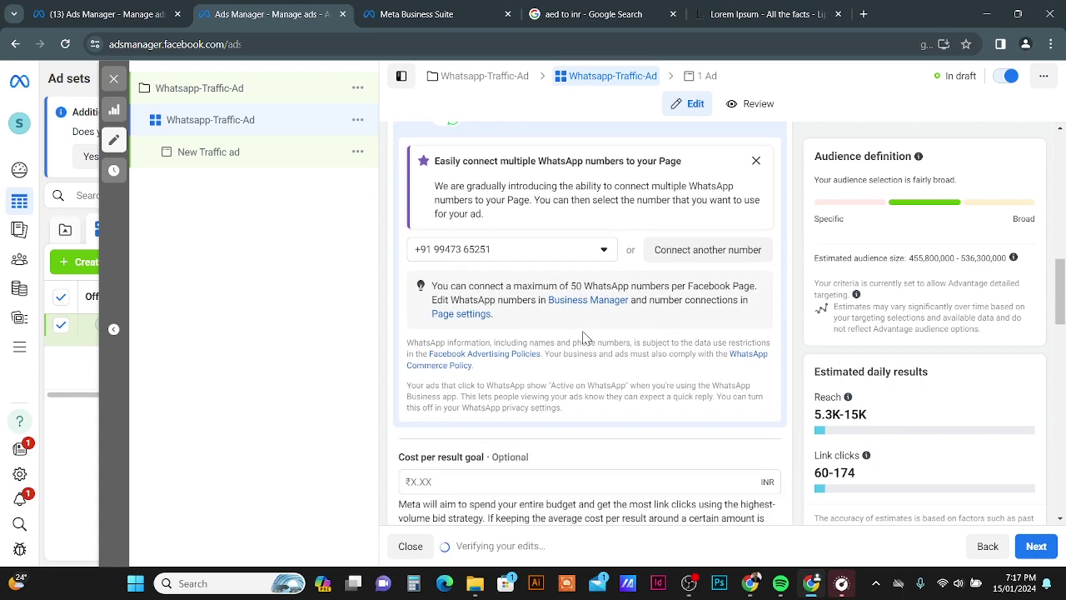
pyautogui.scroll(-5, 583, 338)
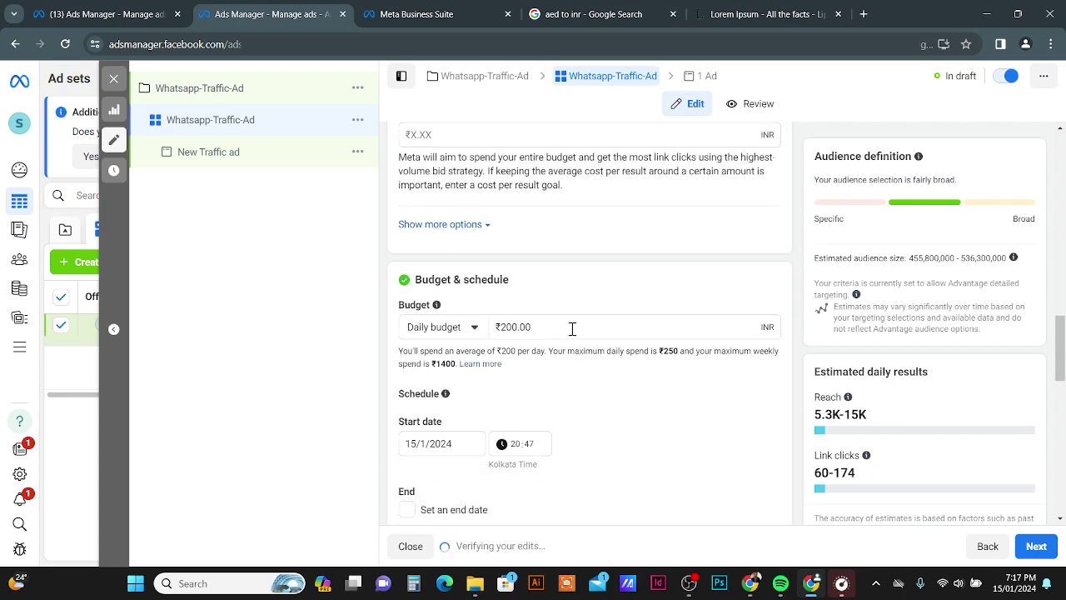
pyautogui.click(572, 328)
pyautogui.click(473, 326)
pyautogui.scroll(-2, 738, 248)
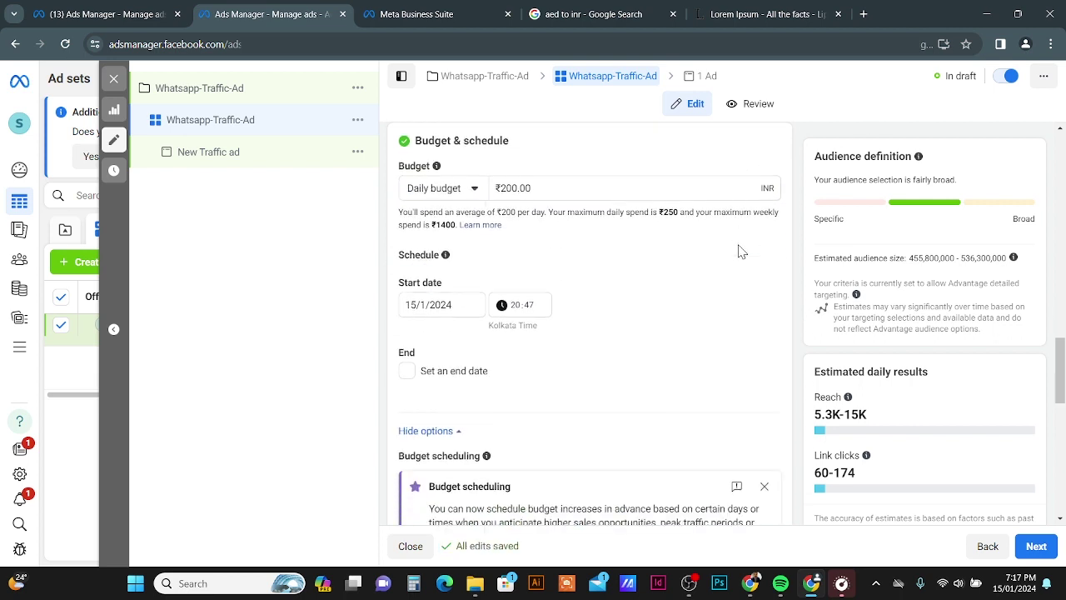
pyautogui.click(408, 372)
pyautogui.click(435, 400)
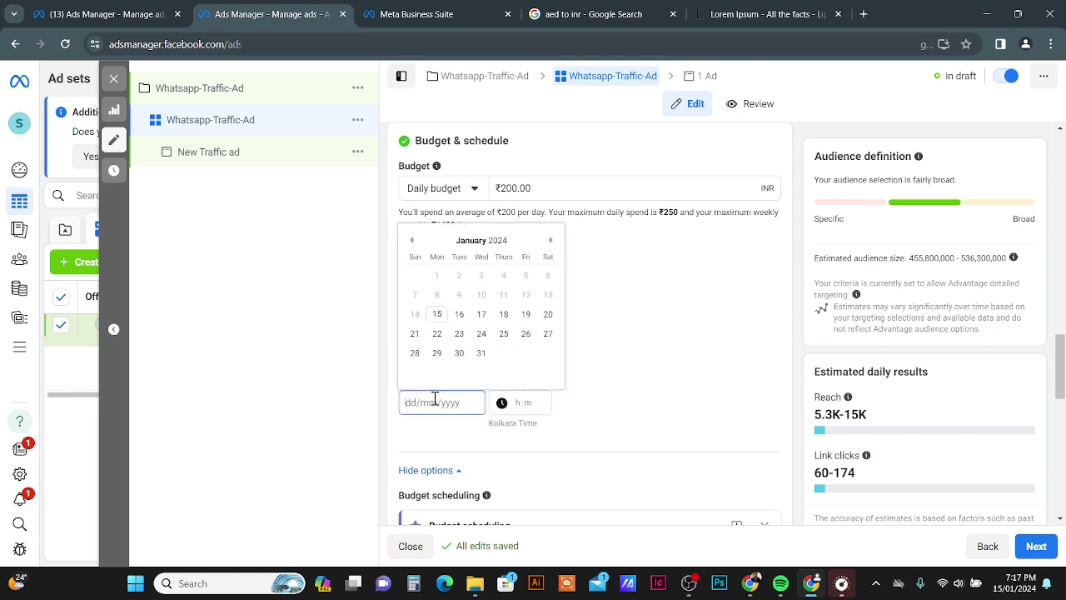
pyautogui.click(481, 355)
# Switch the ad set from Advantage+ audience to the original audience options
pyautogui.scroll(-2, 558, 353)
pyautogui.scroll(-4, 558, 354)
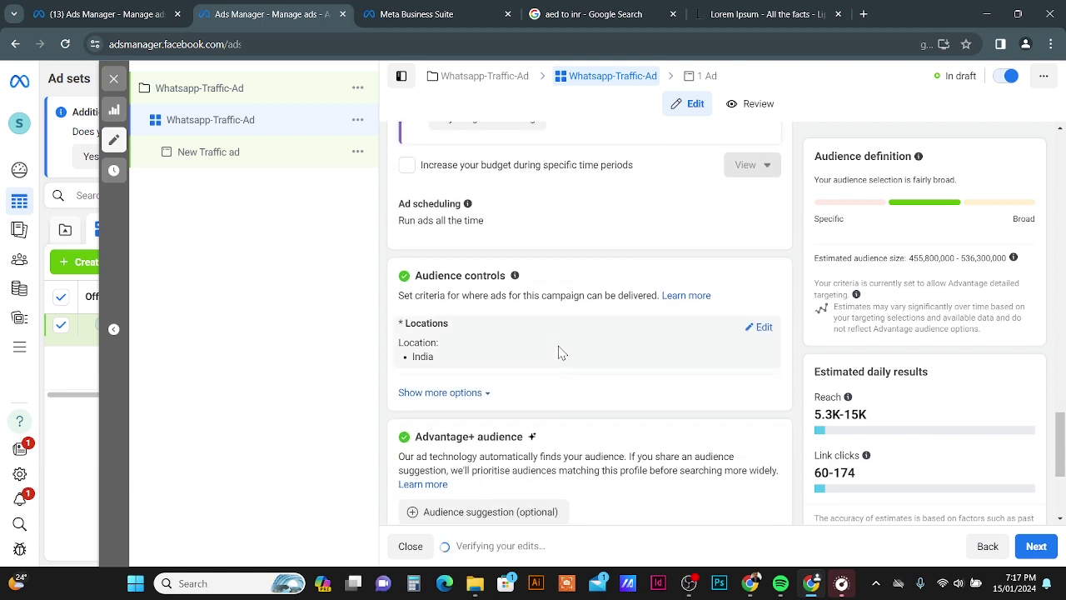
pyautogui.scroll(-2, 561, 353)
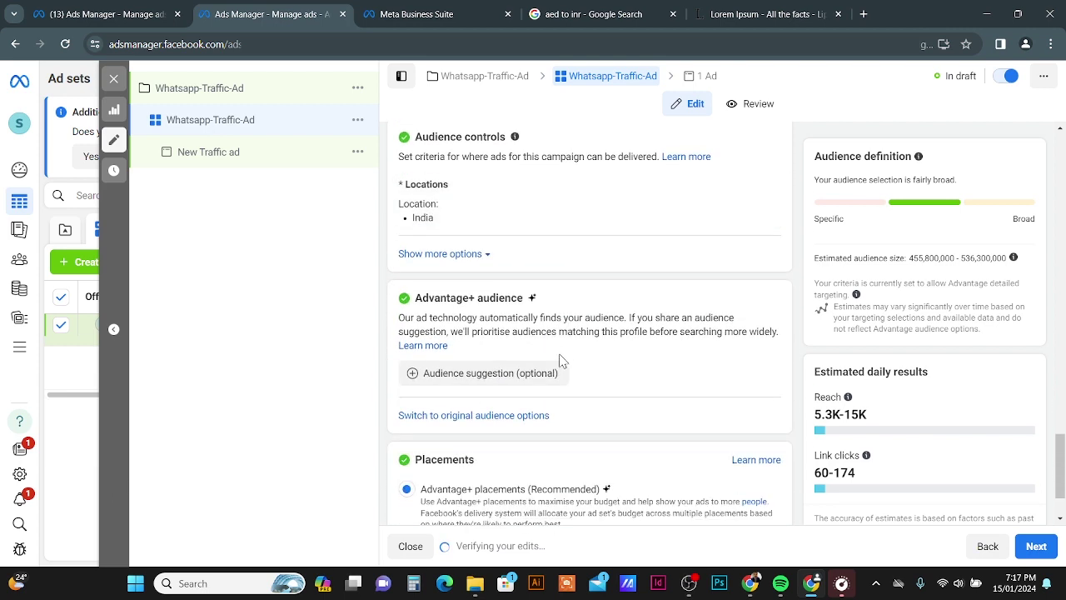
pyautogui.click(473, 418)
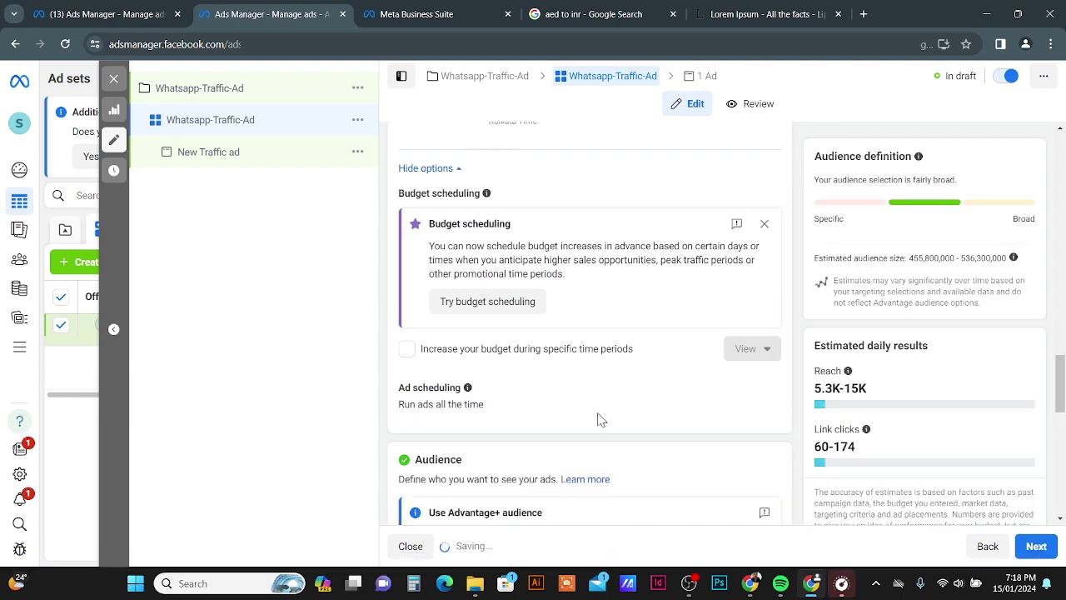
# Apply the saved audience Shopping-India-18-40F to the ad set and check its location, age and gender
pyautogui.scroll(-4, 613, 419)
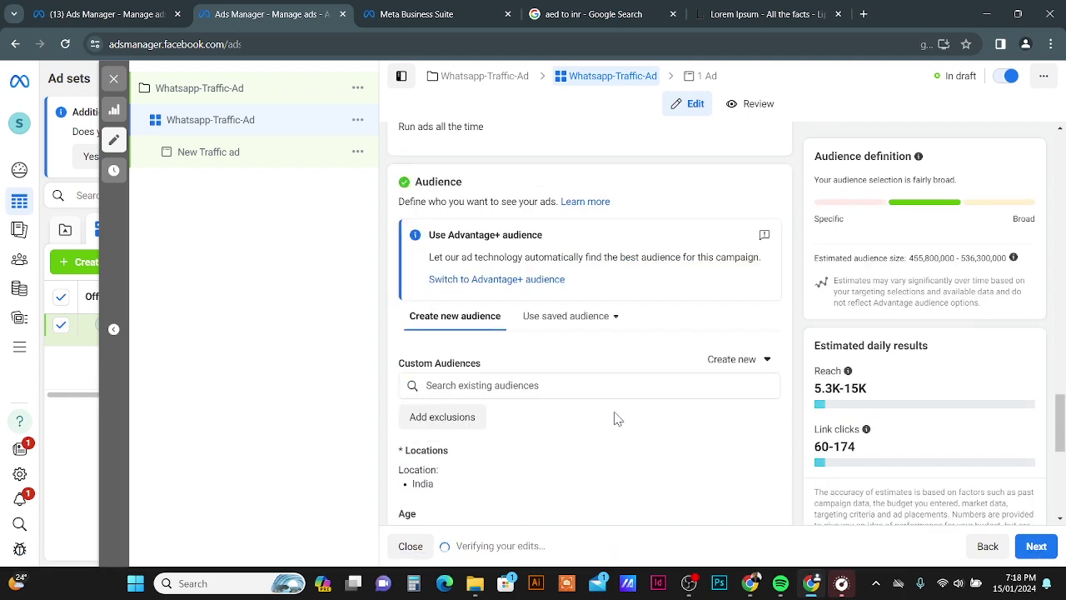
pyautogui.scroll(-2, 617, 418)
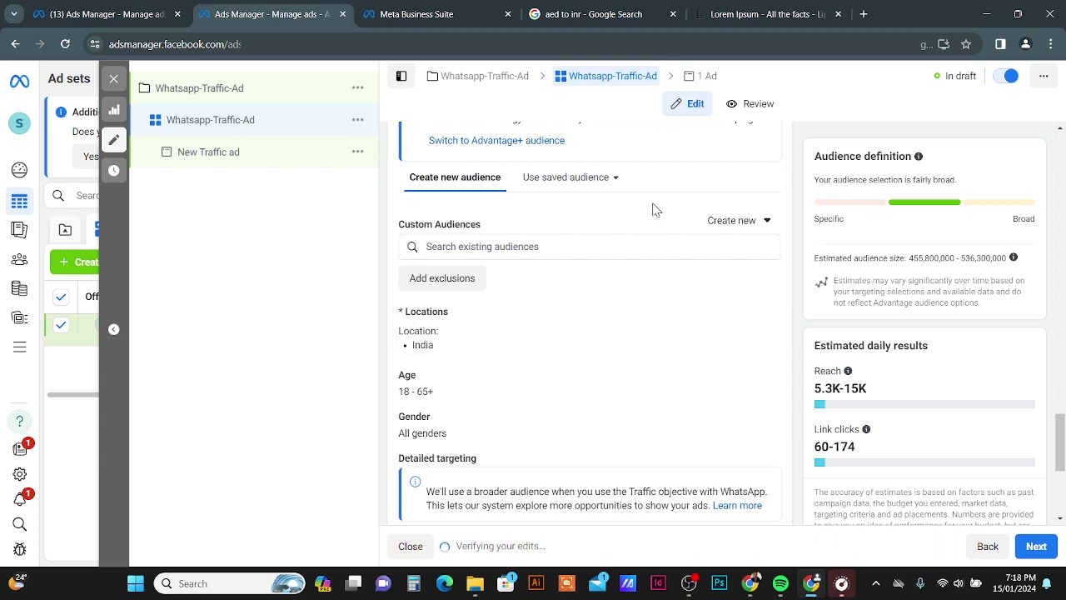
pyautogui.click(614, 180)
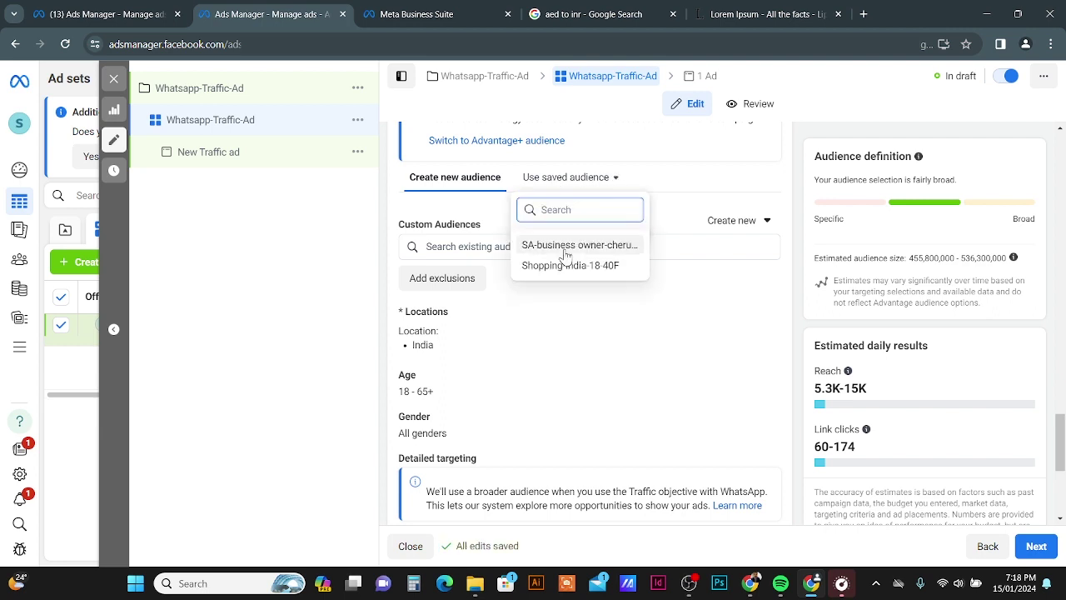
pyautogui.moveTo(565, 272)
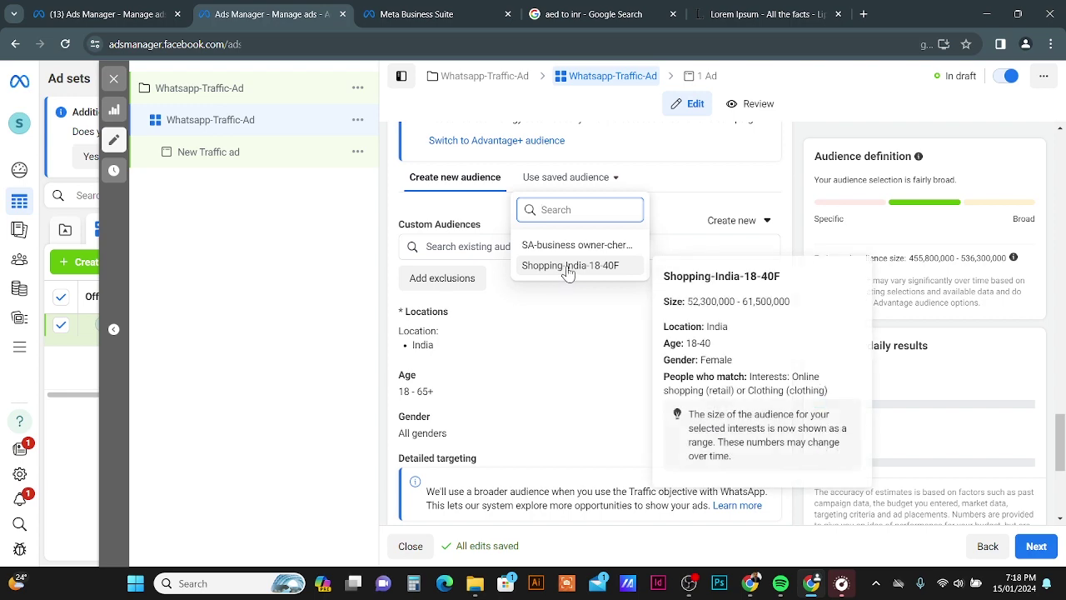
pyautogui.click(567, 267)
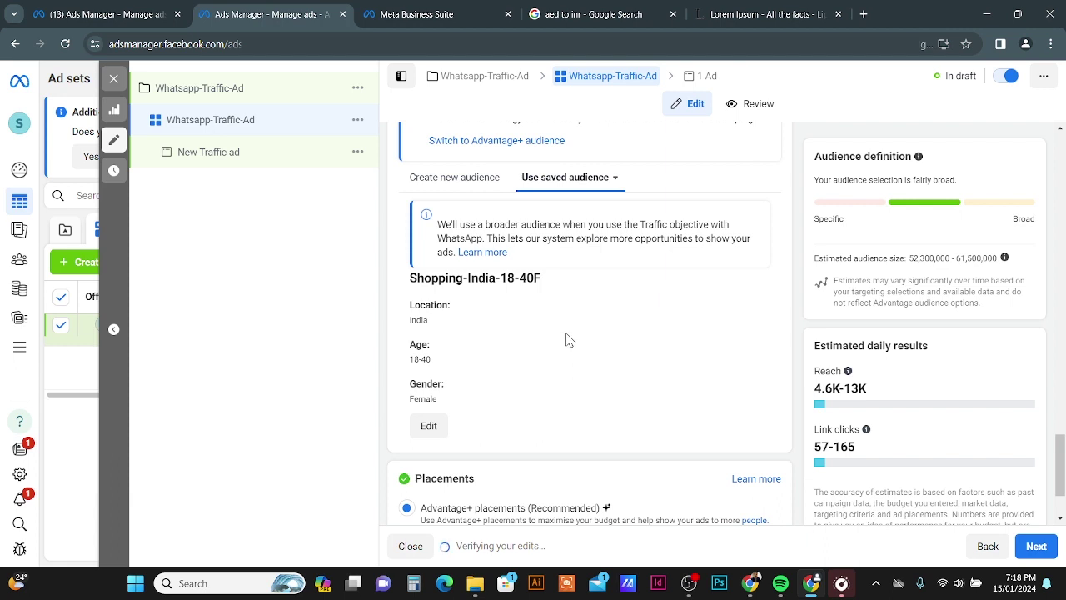
pyautogui.scroll(-1, 554, 352)
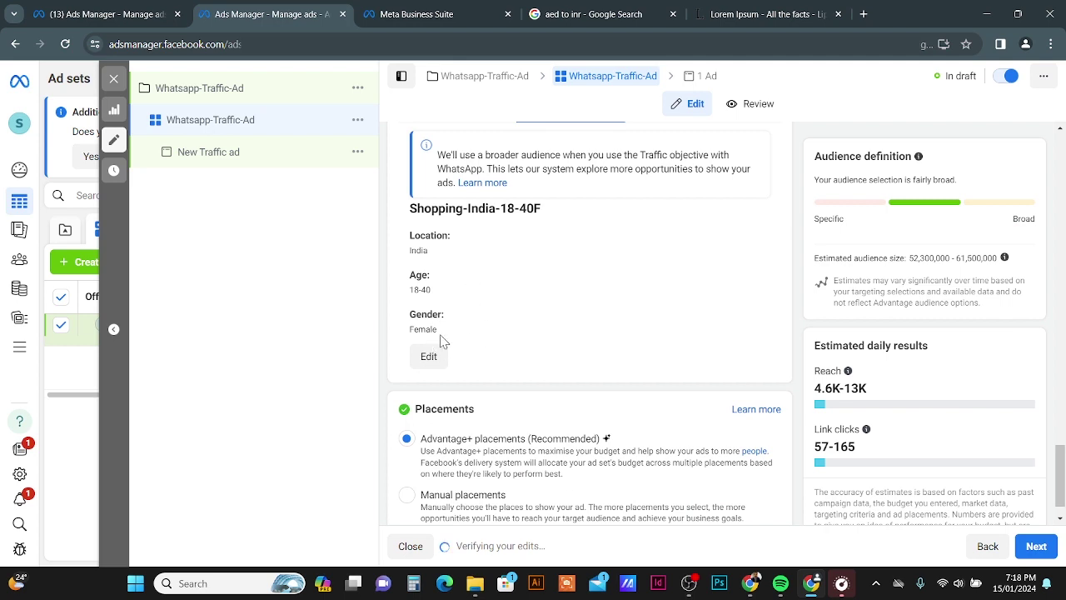
pyautogui.scroll(1, 483, 347)
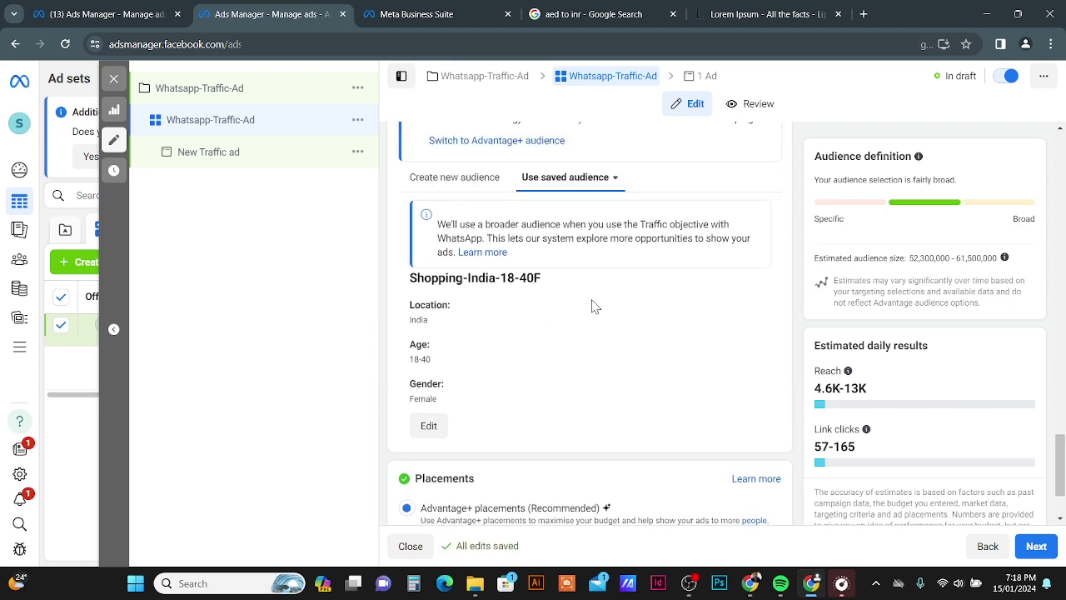
# Choose manual placements for the ad set and deselect the Instagram and Audience Network platforms
pyautogui.scroll(-1, 595, 307)
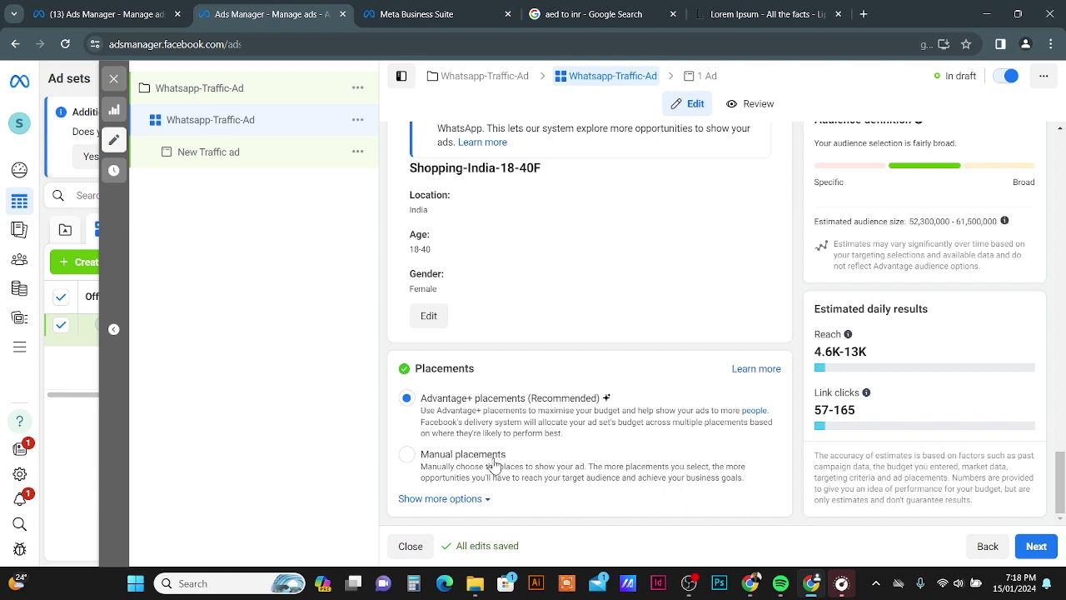
pyautogui.click(407, 456)
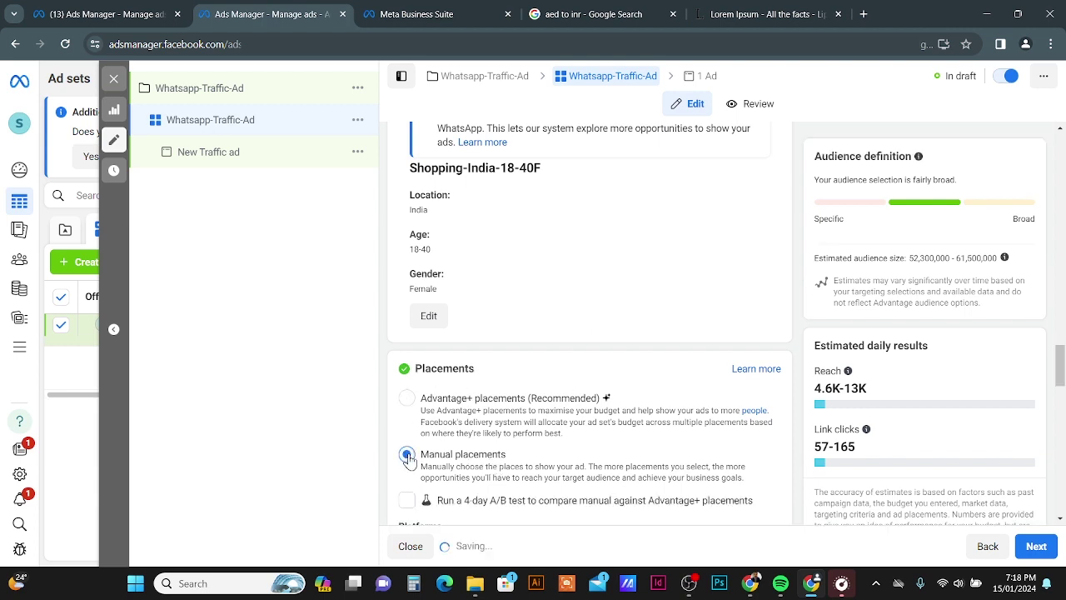
pyautogui.scroll(-5, 475, 391)
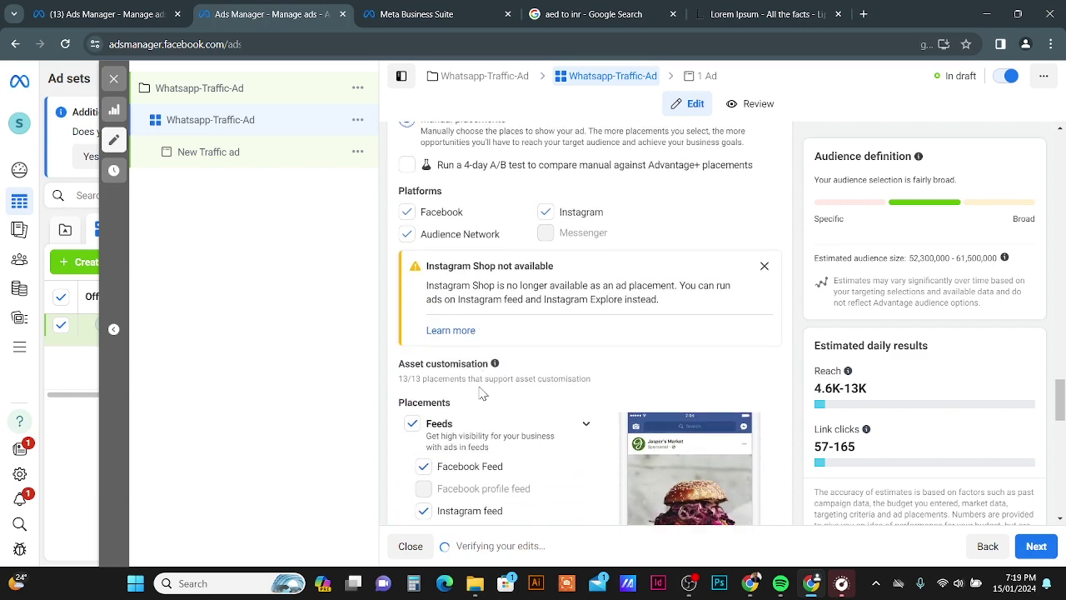
pyautogui.click(548, 204)
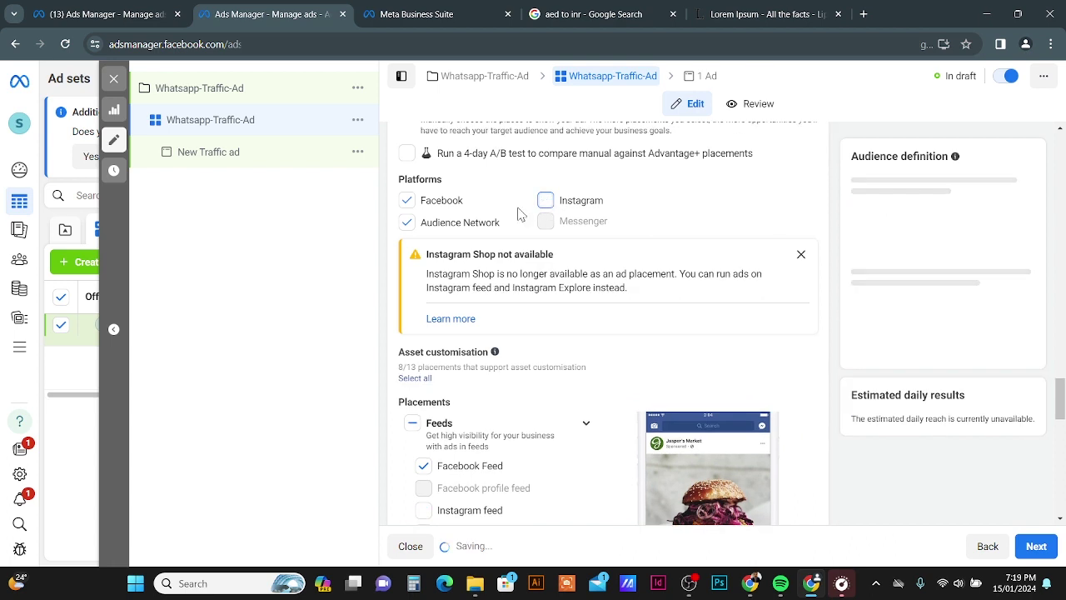
pyautogui.click(407, 223)
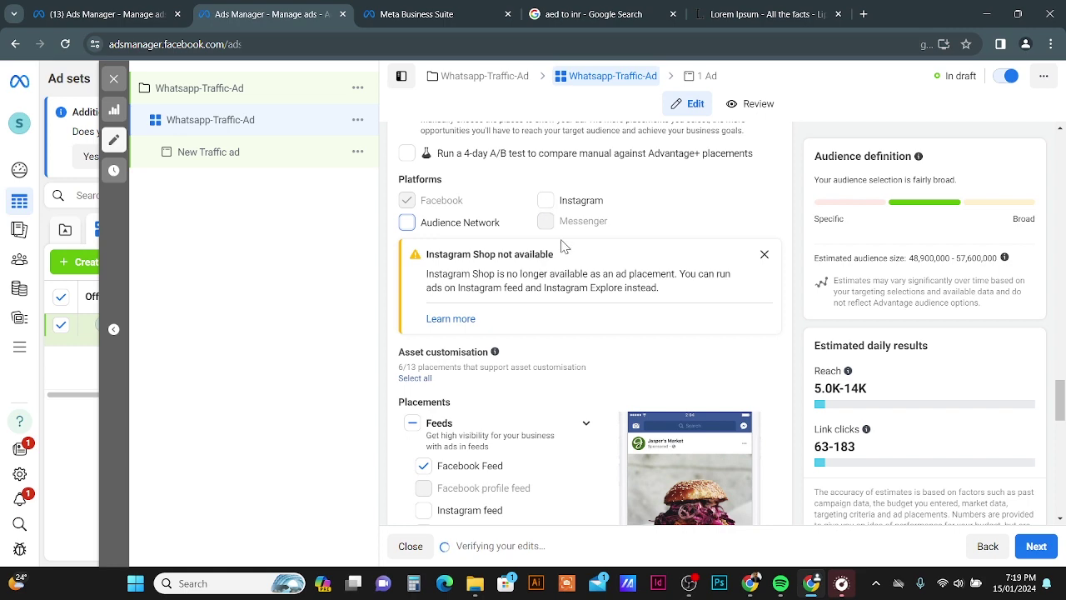
# Exclude all Stories and Reels placements and the Search results placements from the ad set
pyautogui.scroll(-3, 561, 246)
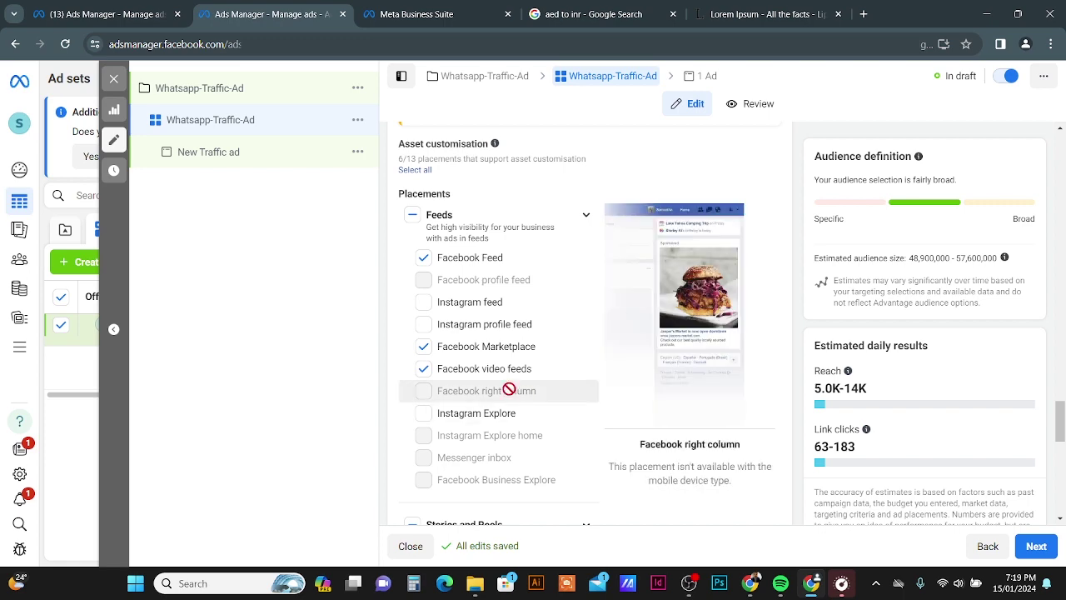
pyautogui.scroll(-3, 500, 383)
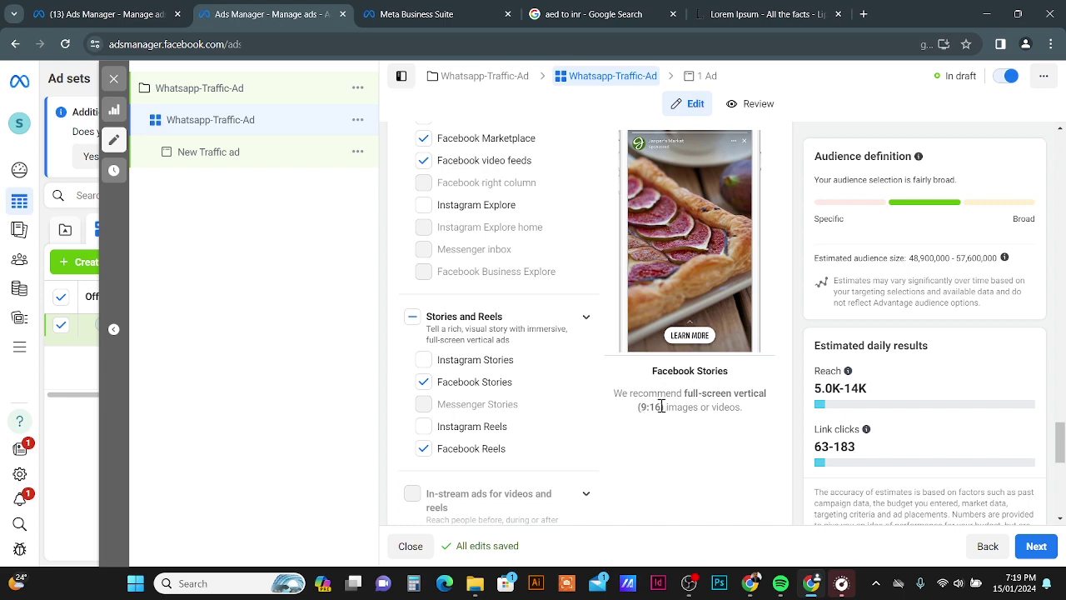
pyautogui.click(413, 318)
pyautogui.click(412, 318)
pyautogui.scroll(-3, 429, 333)
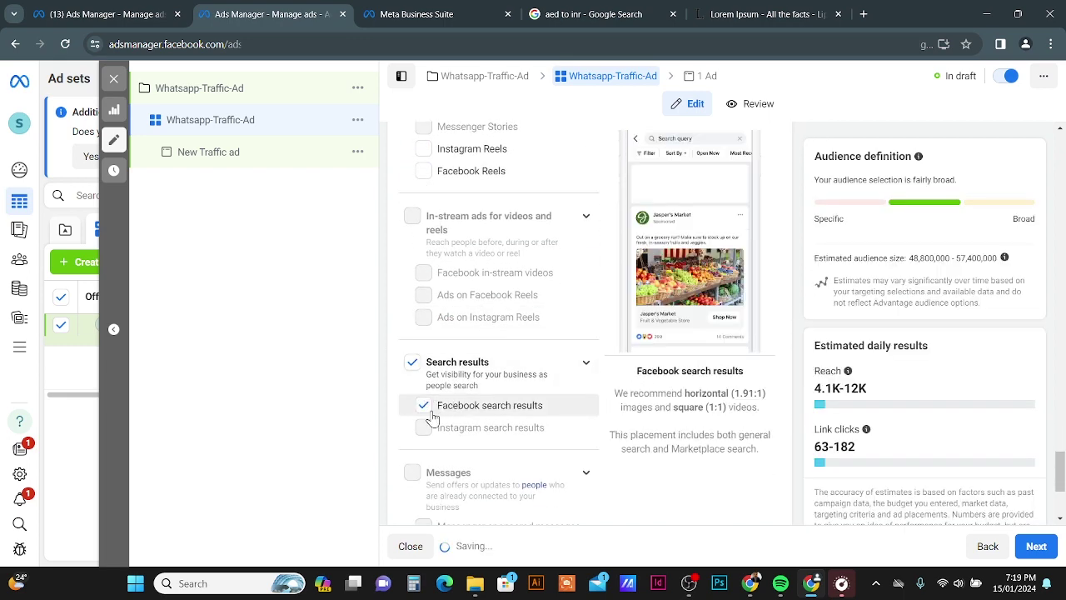
pyautogui.click(412, 361)
pyautogui.scroll(-1, 523, 367)
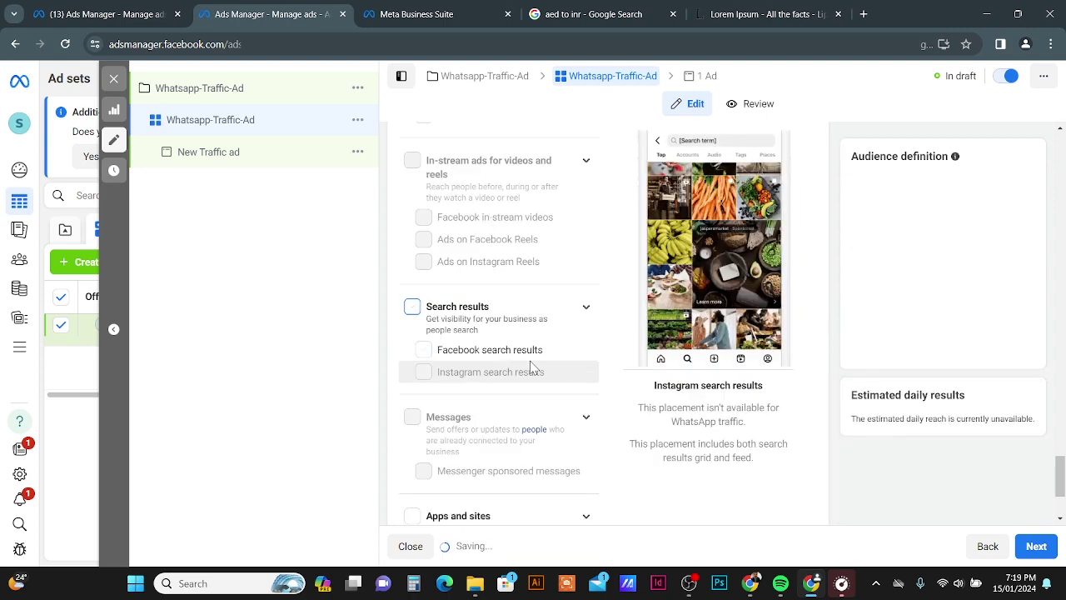
# Review the selected feed placements and the rest of the placement list, and continue to the ad level
pyautogui.scroll(-2, 523, 367)
pyautogui.scroll(6, 538, 361)
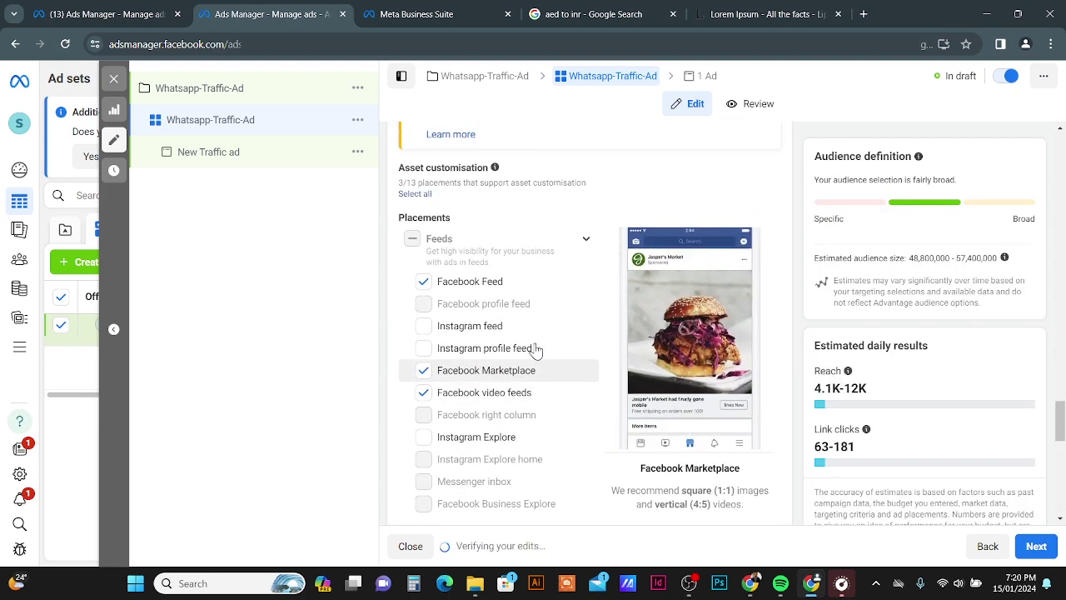
pyautogui.scroll(1, 537, 351)
pyautogui.scroll(-1, 449, 342)
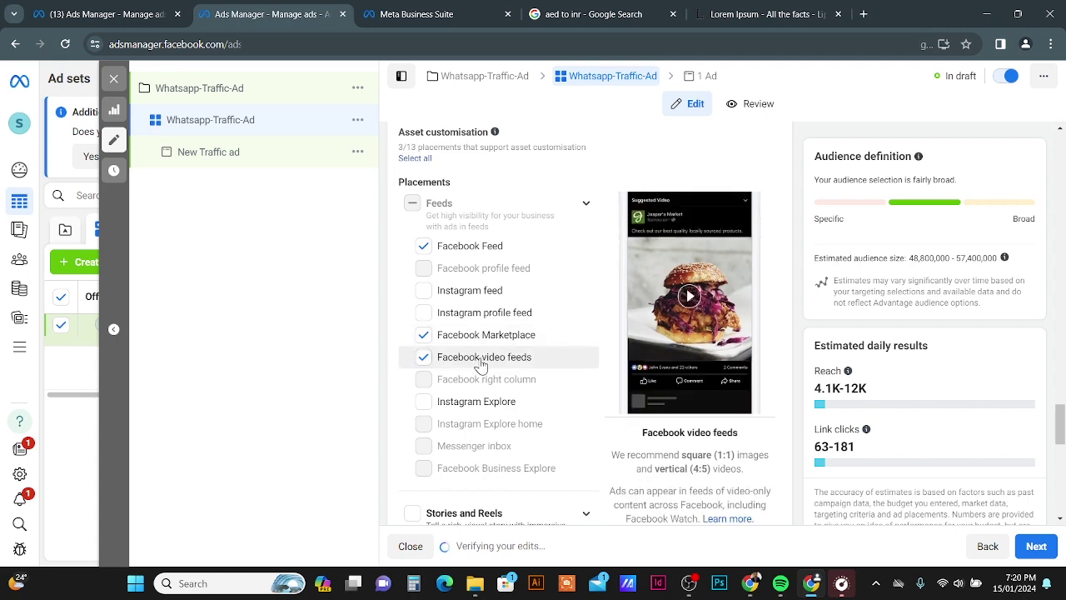
pyautogui.scroll(1, 500, 363)
pyautogui.scroll(-2, 563, 336)
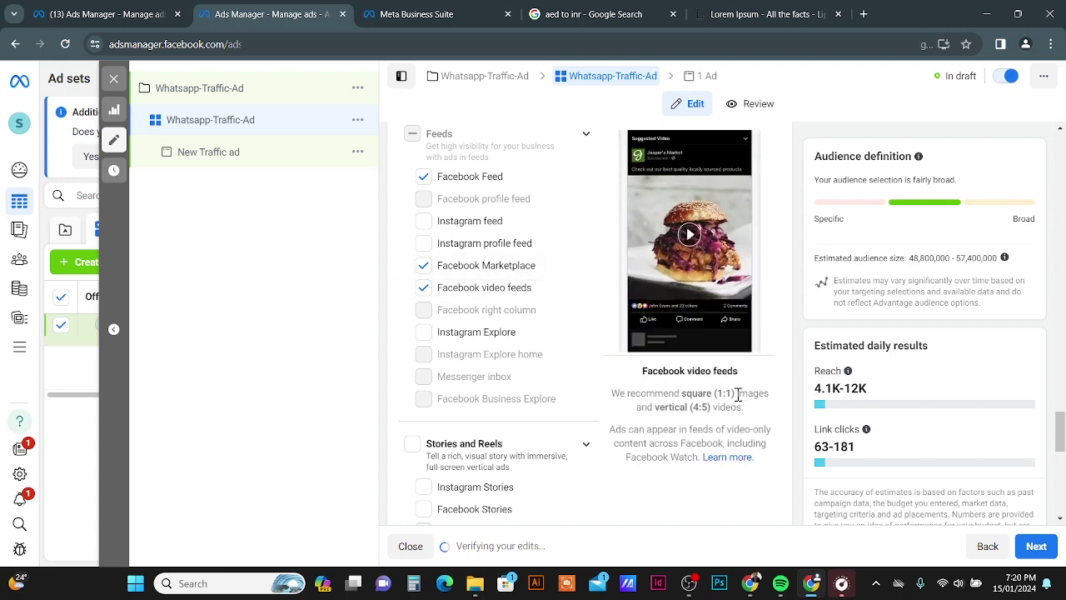
pyautogui.scroll(4, 459, 295)
pyautogui.scroll(-4, 457, 298)
pyautogui.scroll(-8, 459, 298)
pyautogui.scroll(-2, 1056, 500)
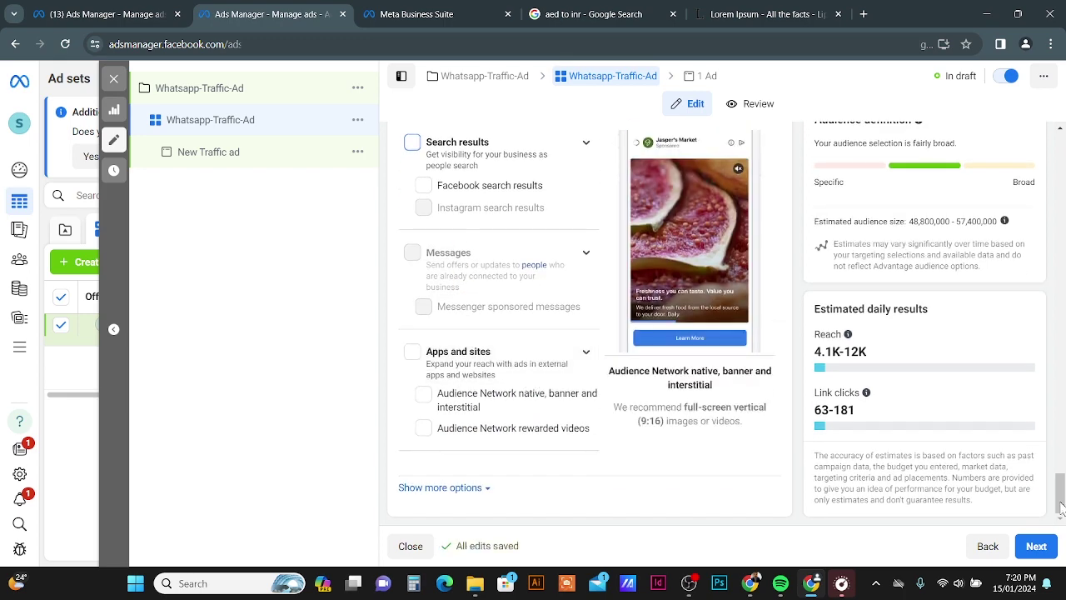
pyautogui.click(1036, 545)
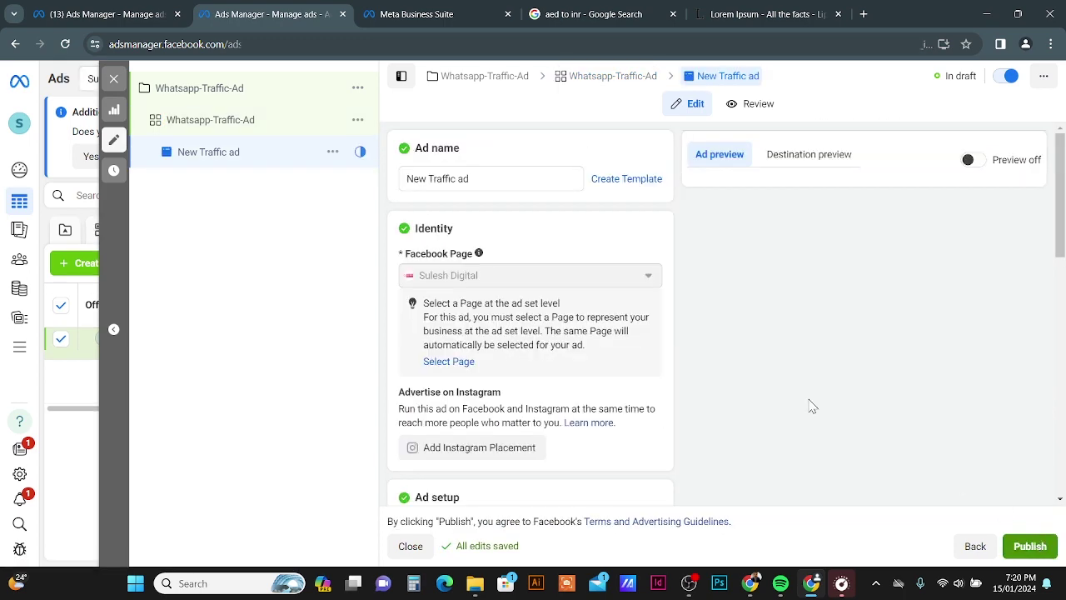
# Rename the new traffic ad as Whatsapp-Traffic-Ad
pyautogui.click(492, 179)
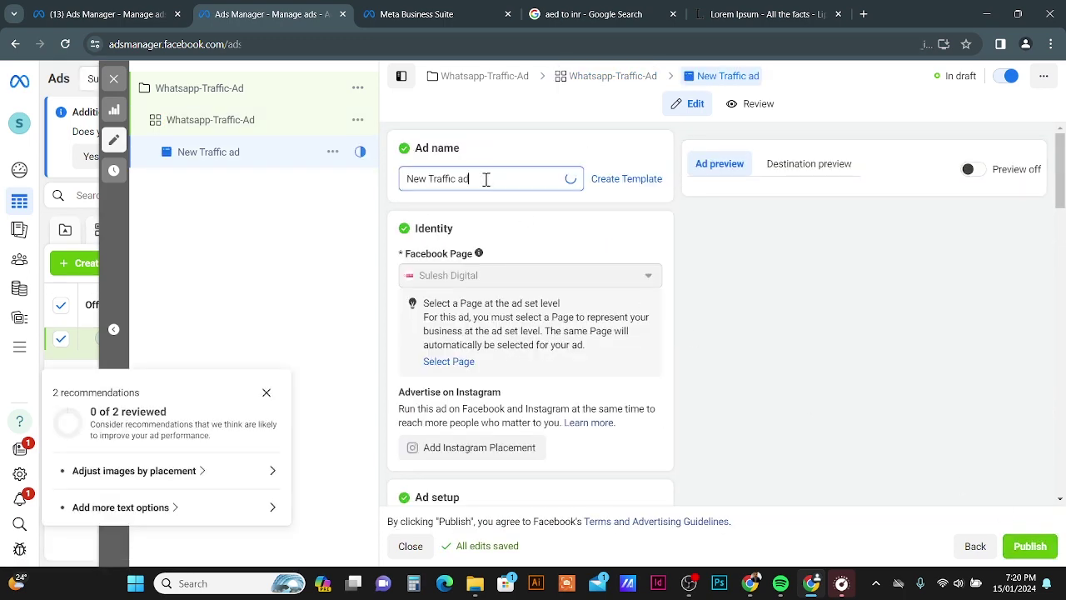
pyautogui.moveTo(491, 179); pyautogui.dragTo(400, 185)
pyautogui.write('Whatsapp-Traffic-Ad')
# Add the 1080 x 1080 sample image from the account images as ad media, keeping the original crop and all Advantage+ creative optimisations
pyautogui.scroll(-3, 514, 157)
pyautogui.scroll(-1, 515, 269)
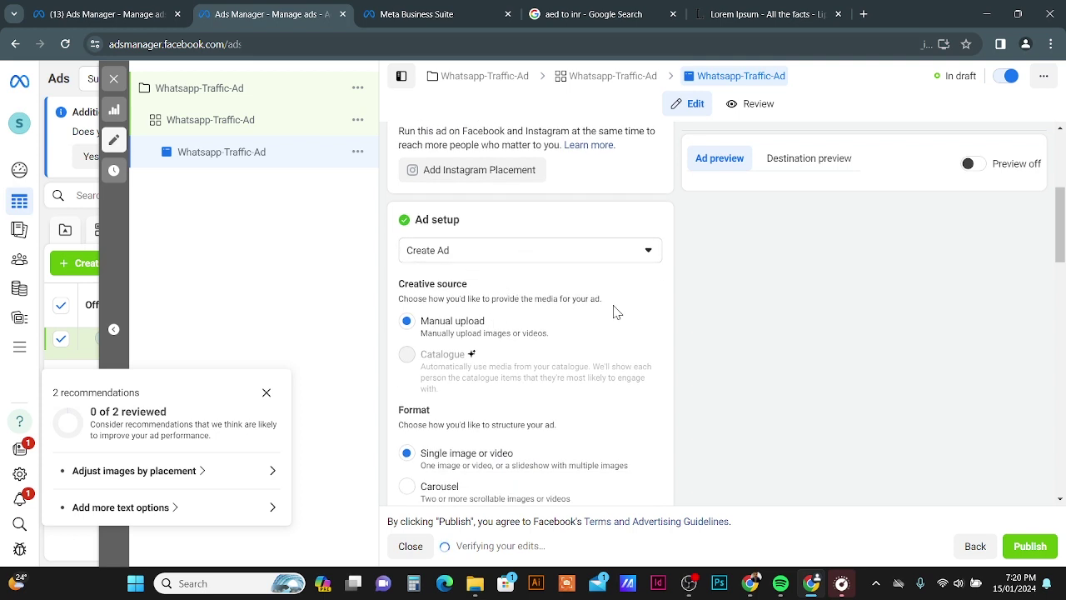
pyautogui.scroll(-6, 593, 311)
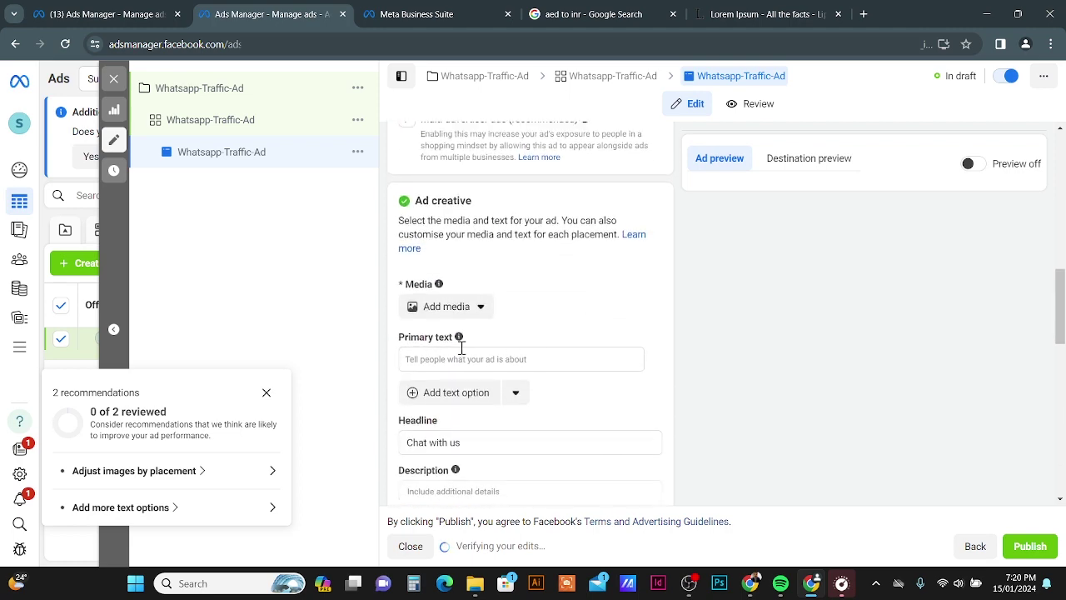
pyautogui.click(446, 308)
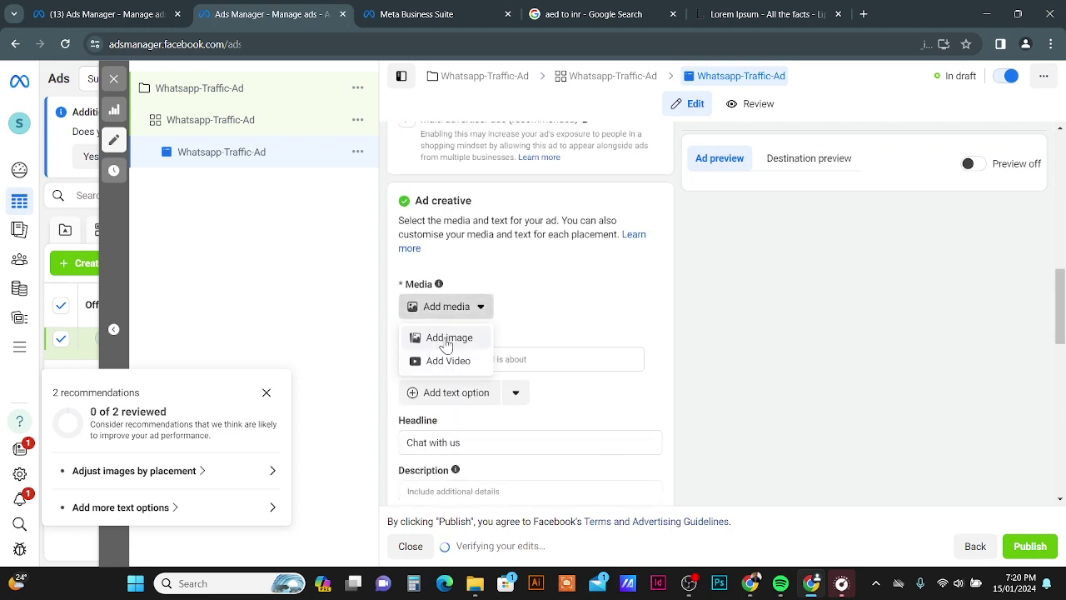
pyautogui.click(447, 341)
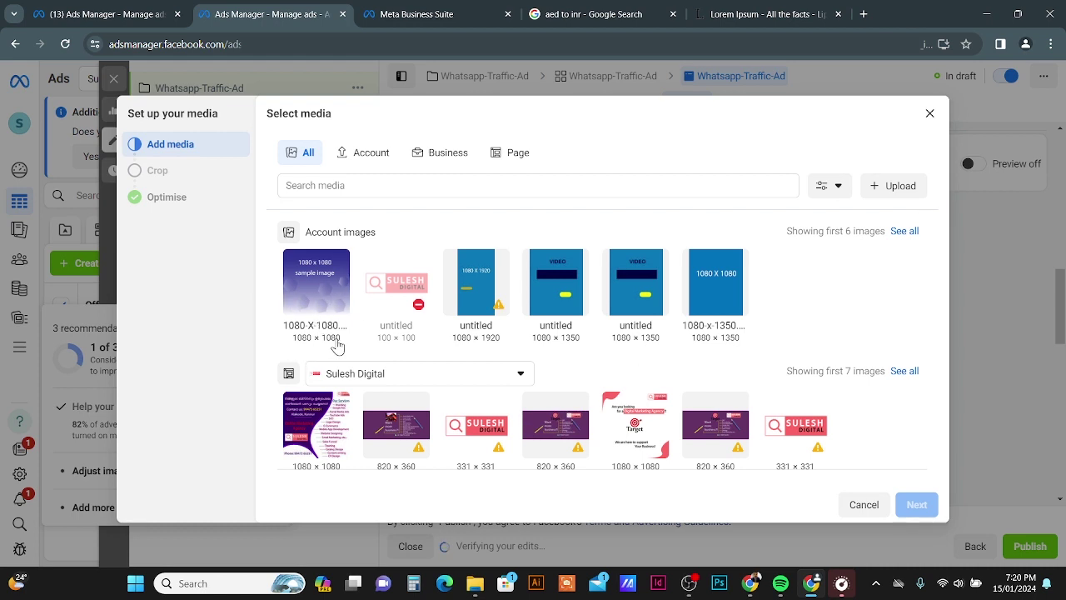
pyautogui.click(322, 287)
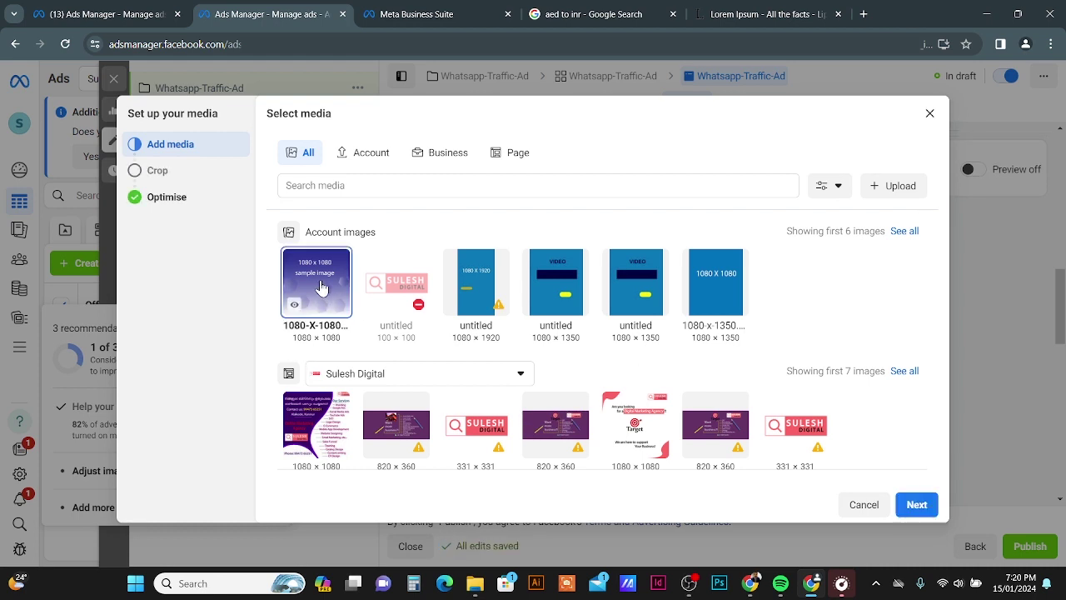
pyautogui.click(921, 507)
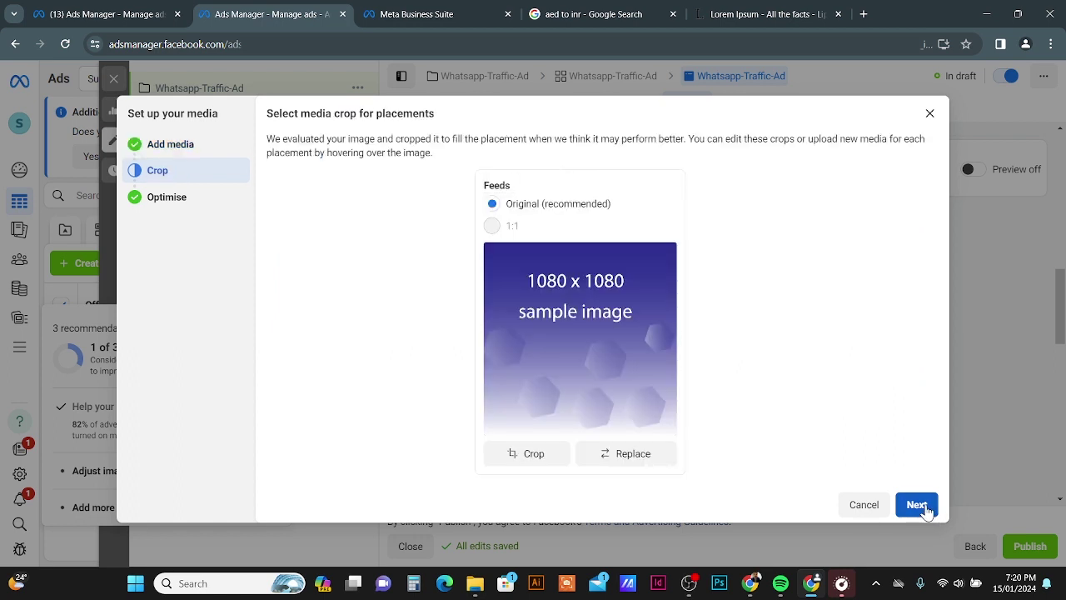
pyautogui.click(920, 506)
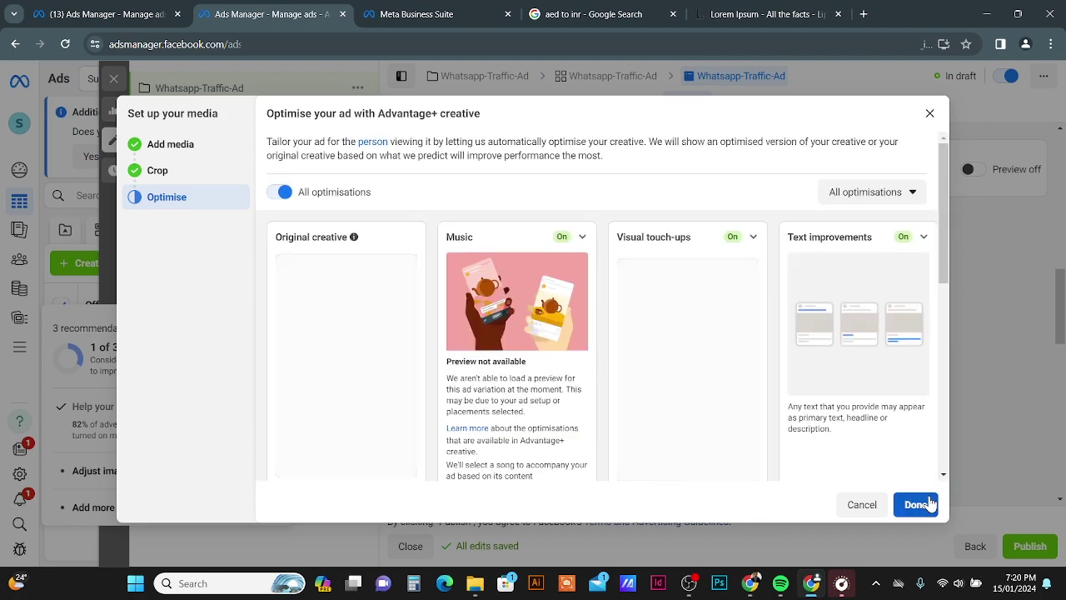
pyautogui.click(917, 505)
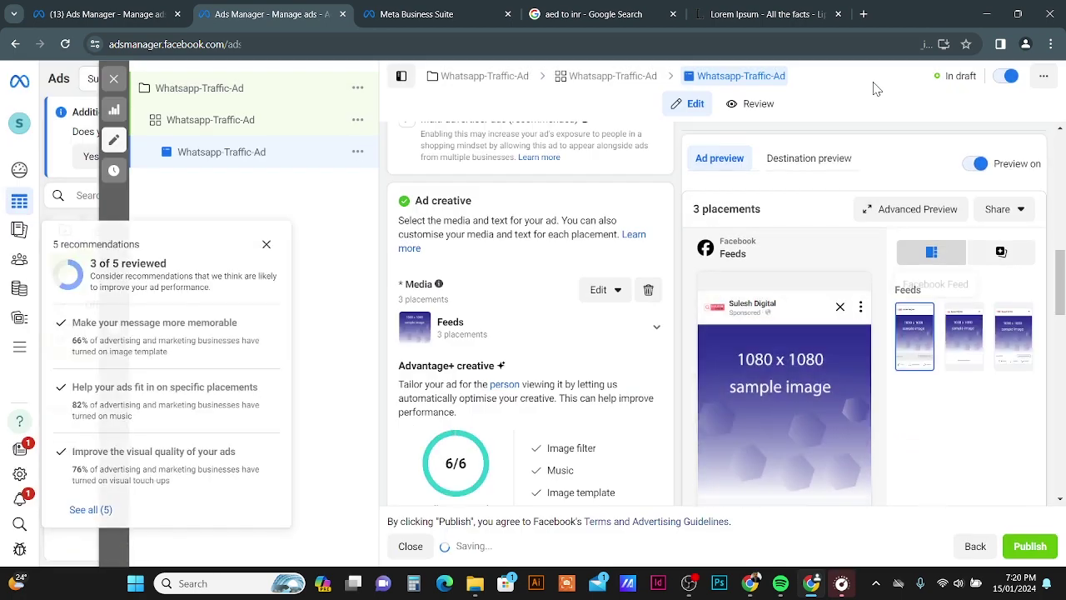
# Preview the ad in each of its three Facebook feed placements, returning to the main Feeds preview
pyautogui.scroll(-2, 848, 404)
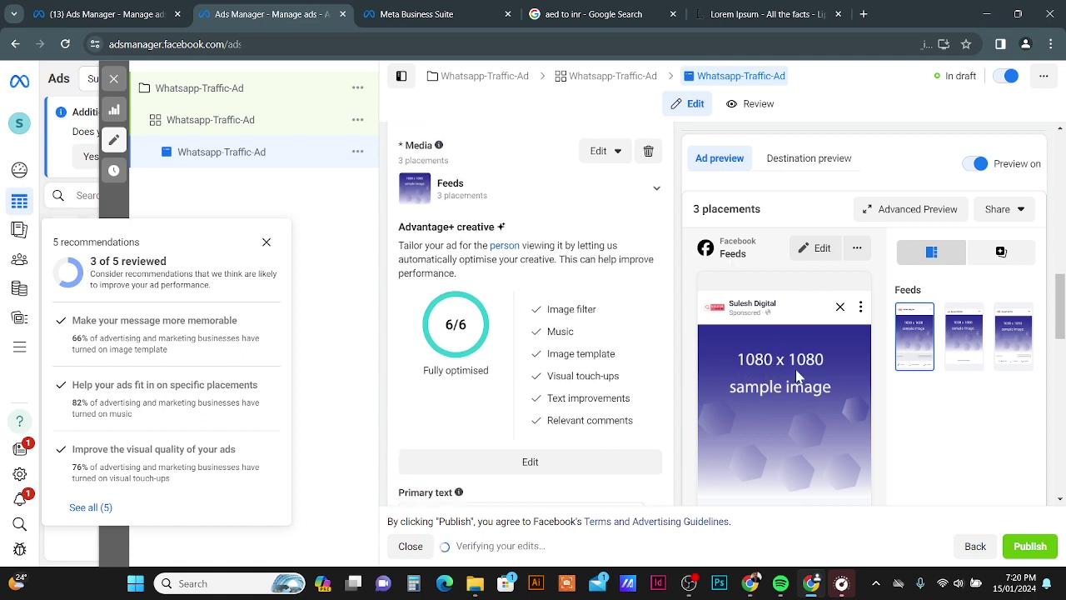
pyautogui.click(964, 336)
pyautogui.scroll(-2, 836, 433)
pyautogui.click(1003, 349)
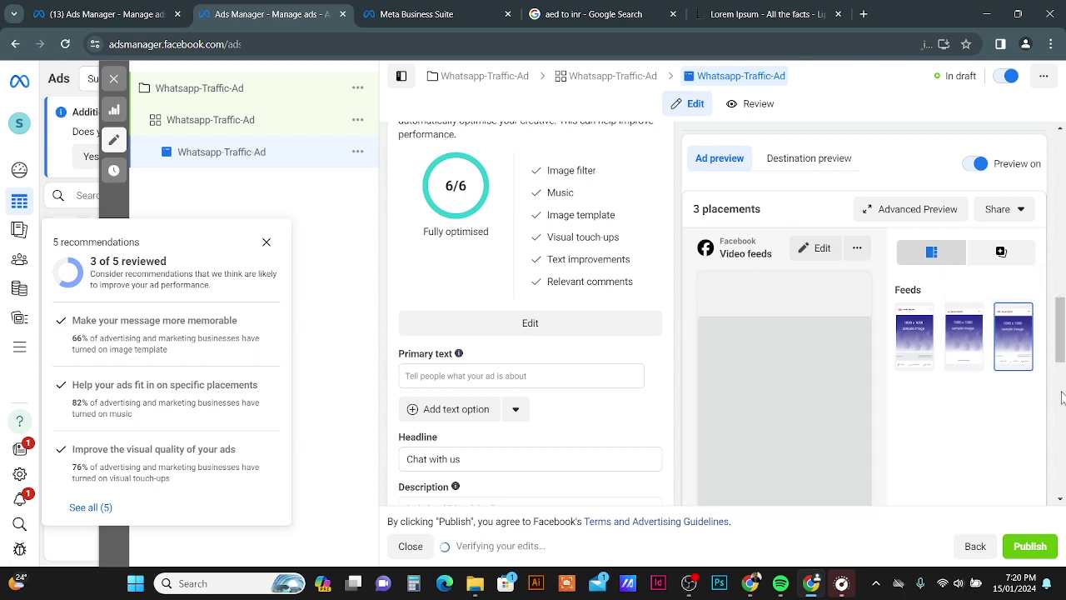
pyautogui.click(915, 354)
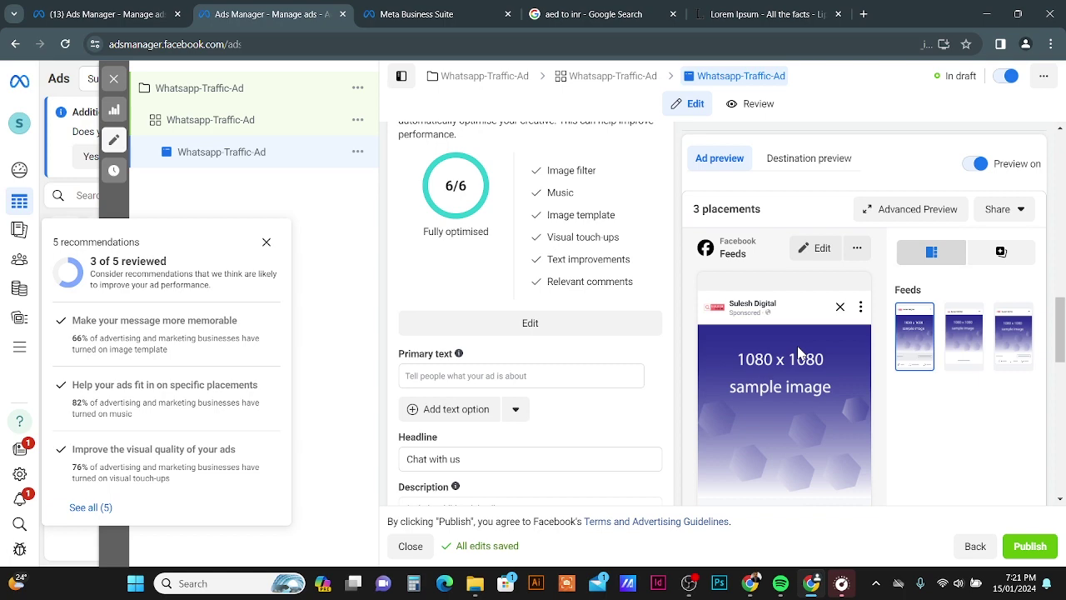
# Examine the ad's media, text fields, call to action, message template and tracking sections alongside the WhatsApp button in the preview
pyautogui.scroll(3, 624, 302)
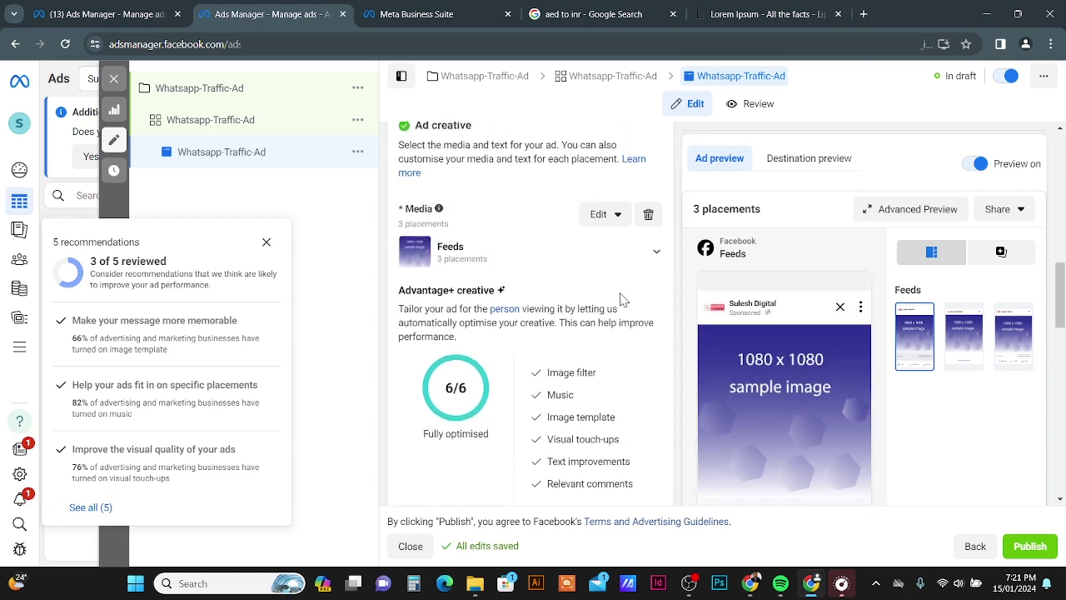
pyautogui.scroll(-5, 624, 302)
pyautogui.scroll(-2, 621, 300)
pyautogui.scroll(1, 438, 357)
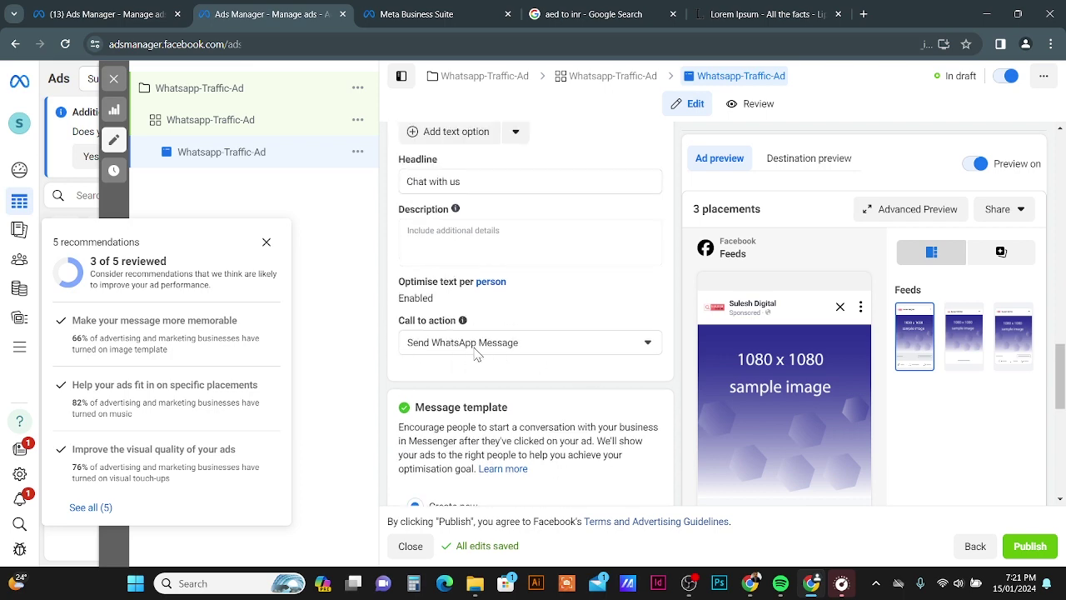
pyautogui.scroll(-8, 824, 405)
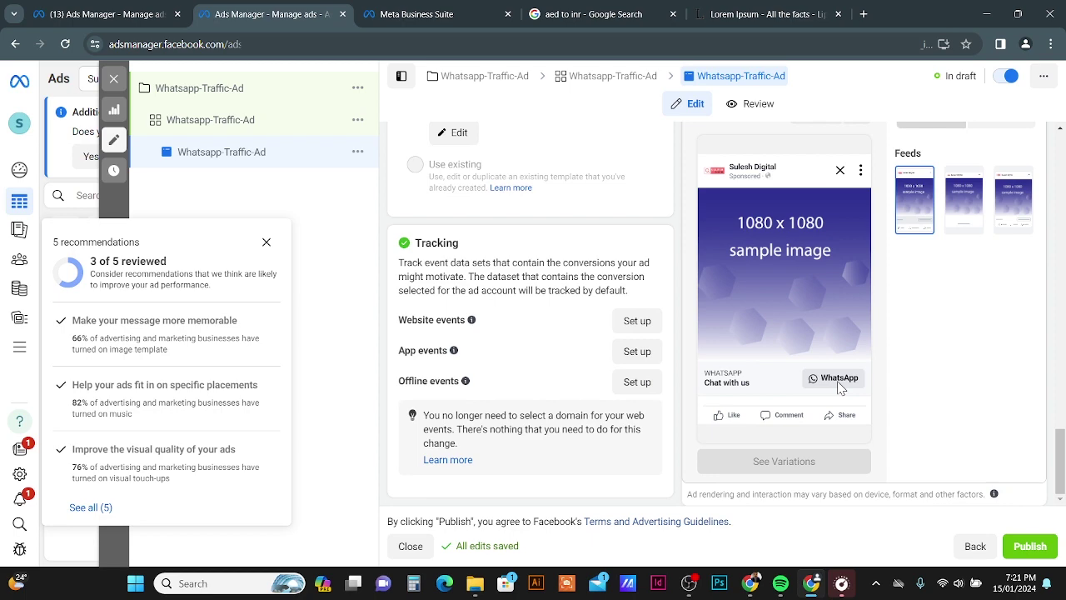
pyautogui.scroll(4, 538, 410)
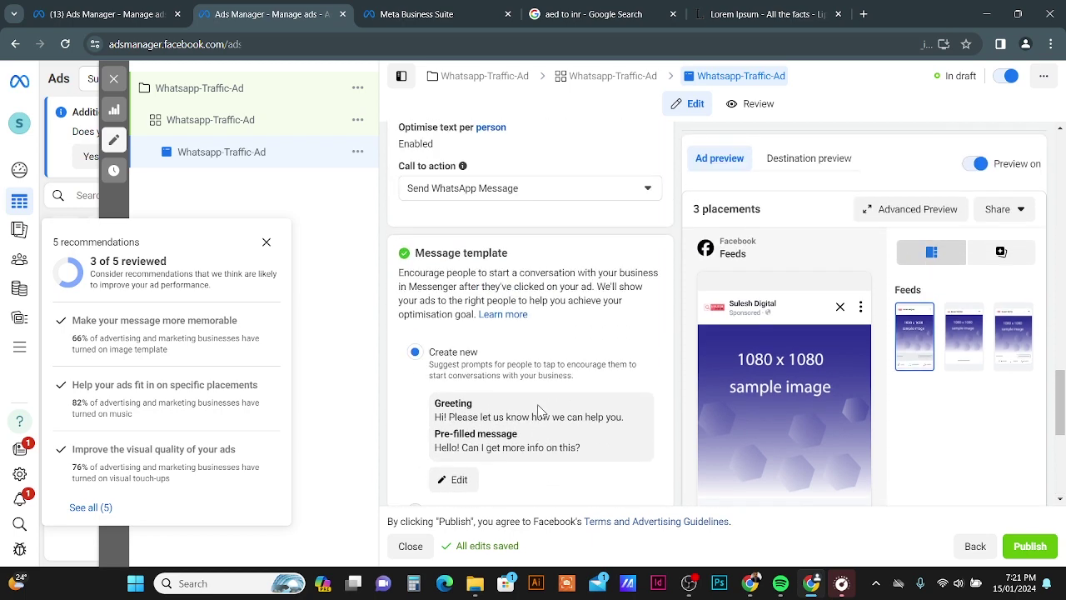
pyautogui.scroll(3, 537, 410)
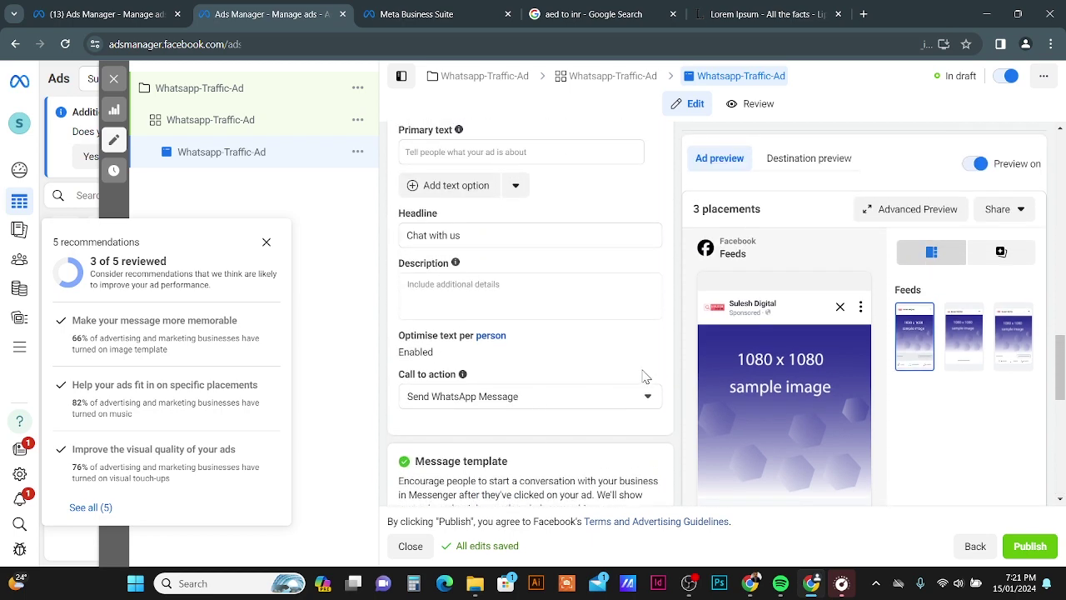
pyautogui.scroll(1, 608, 358)
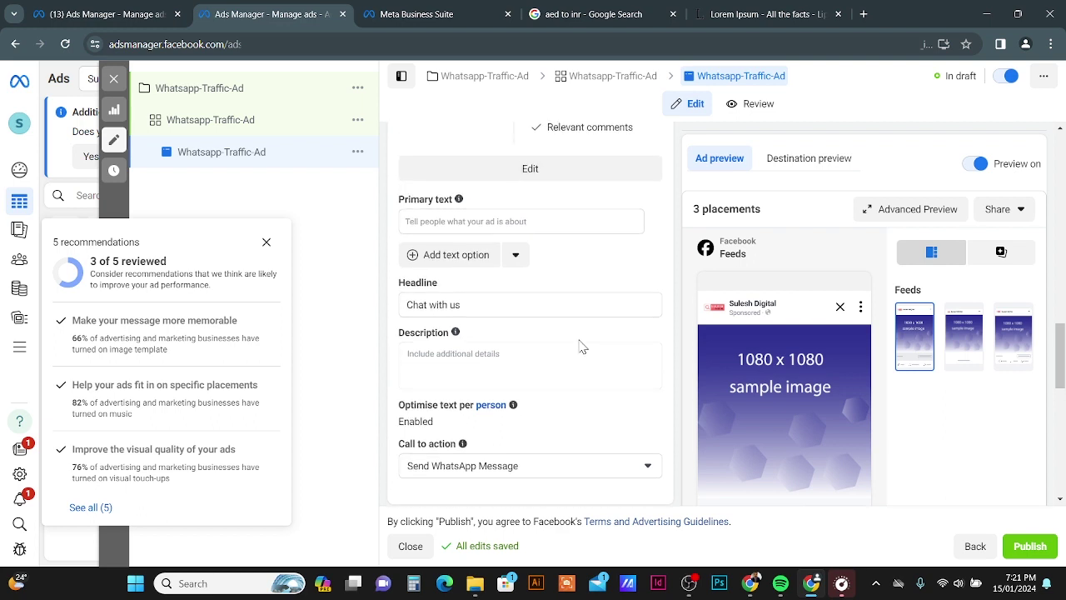
# Try the sample primary text "hjgfnbnbvn vcbv" in the ad preview and clear it again
pyautogui.click(468, 224)
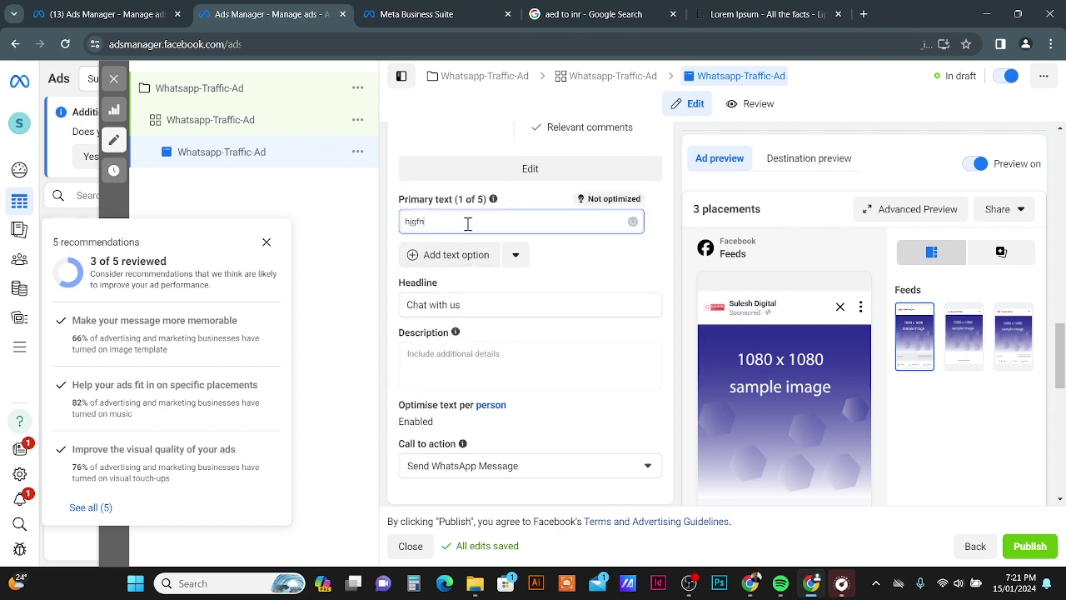
pyautogui.write('hjgfnbnbvn vcbv')
pyautogui.scroll(-8, 521, 250)
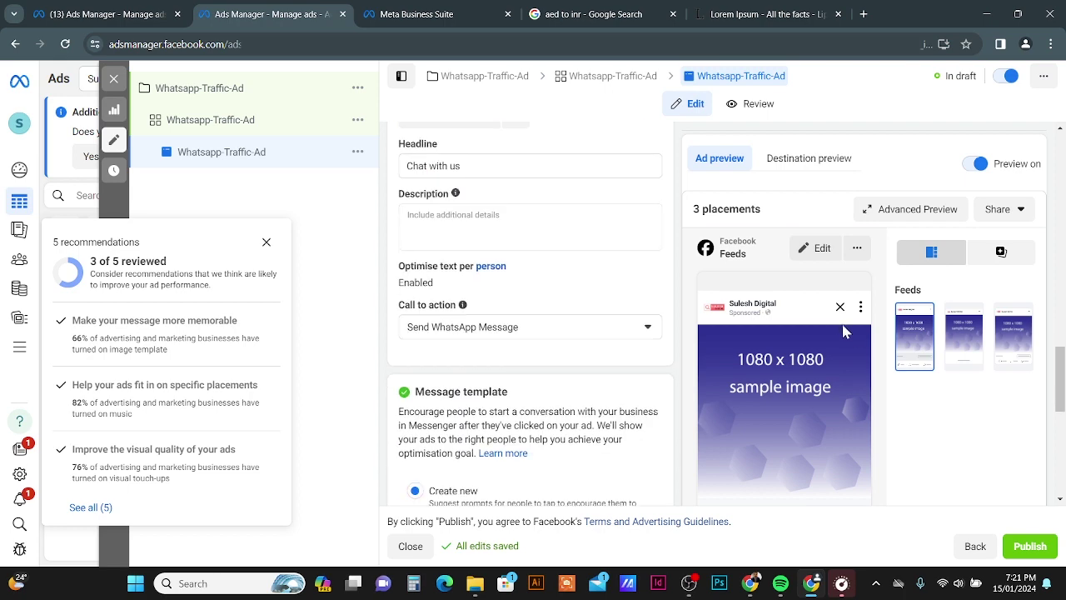
pyautogui.scroll(-2, 820, 414)
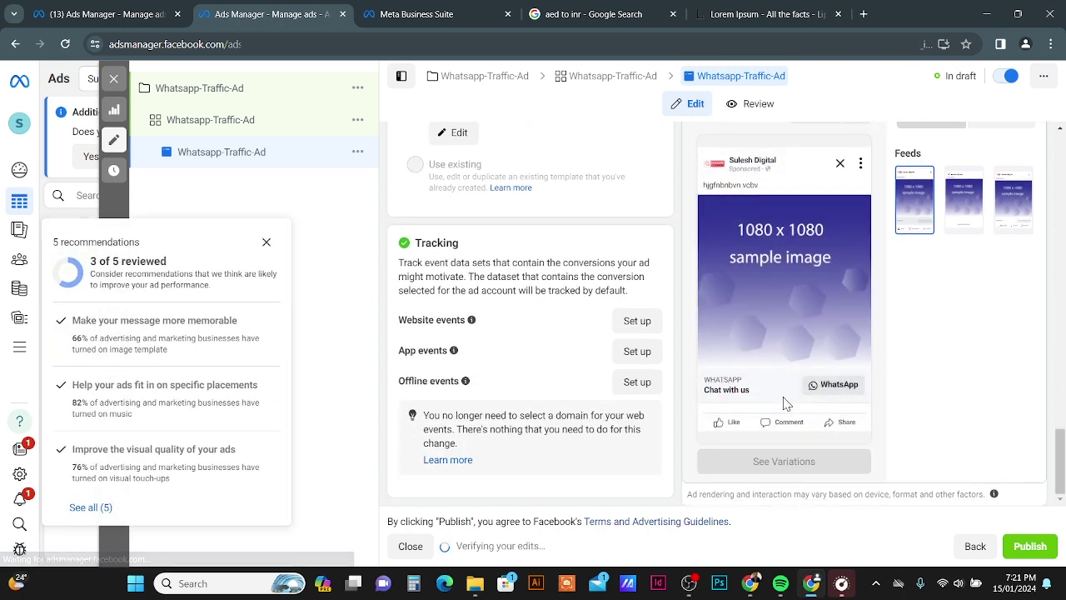
pyautogui.scroll(2, 750, 250)
pyautogui.scroll(6, 583, 267)
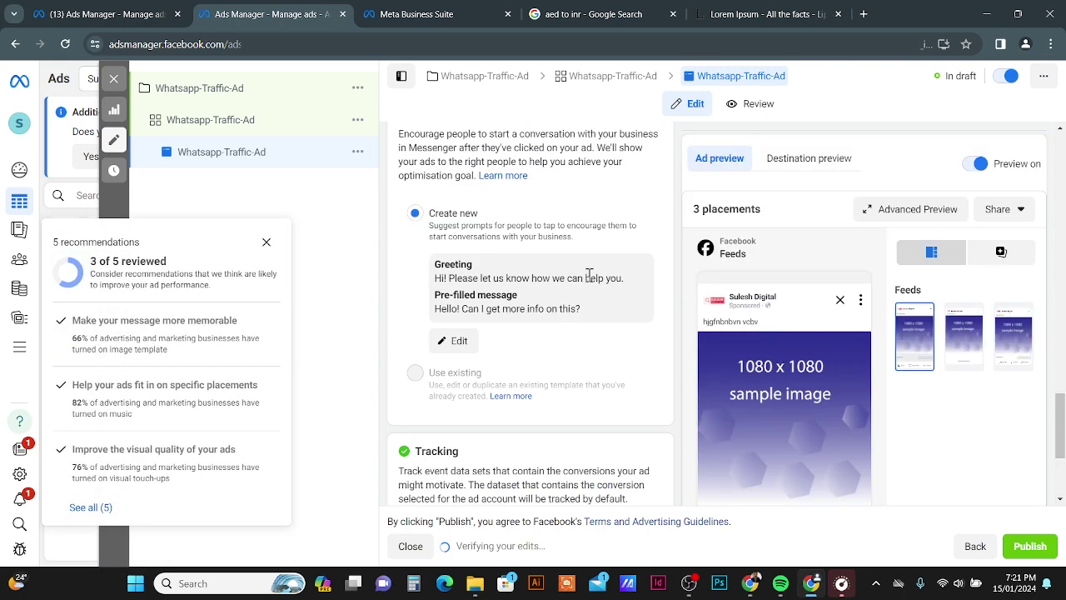
pyautogui.scroll(2, 512, 207)
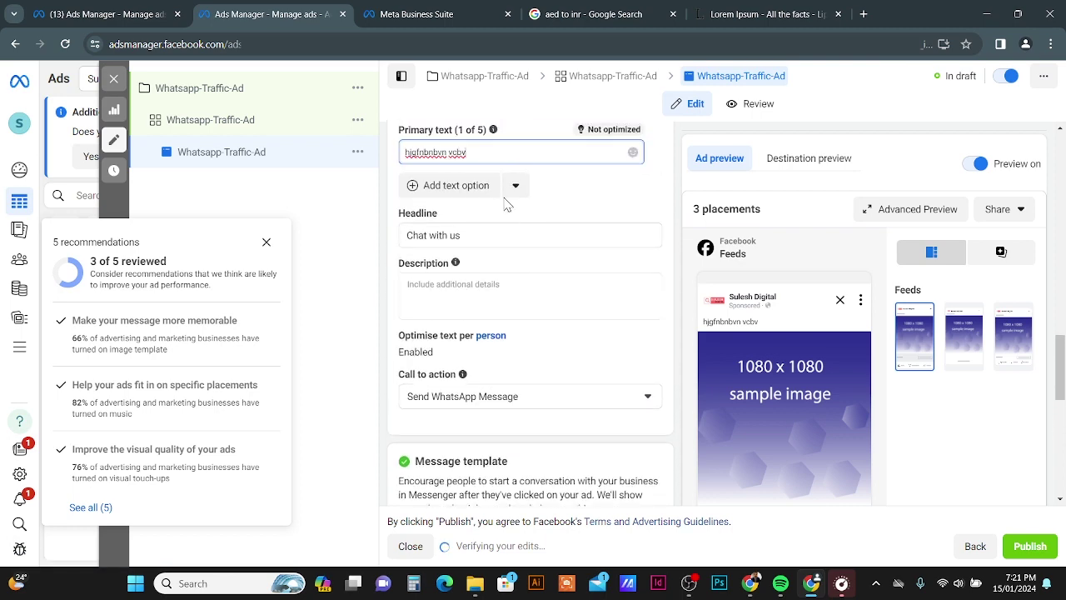
pyautogui.moveTo(498, 153); pyautogui.dragTo(402, 153)
pyautogui.press('BackSpace')
# Examine the headline, description and call to action settings, and compare the headline with its place in the ad preview
pyautogui.scroll(-2, 444, 216)
pyautogui.scroll(1, 444, 206)
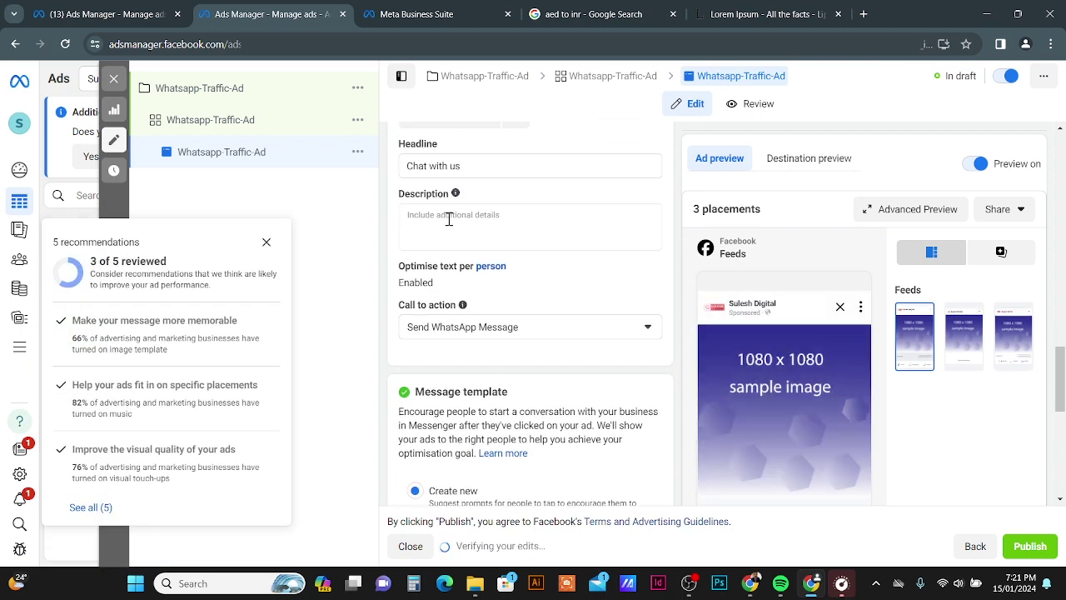
pyautogui.scroll(-4, 530, 333)
pyautogui.scroll(4, 530, 333)
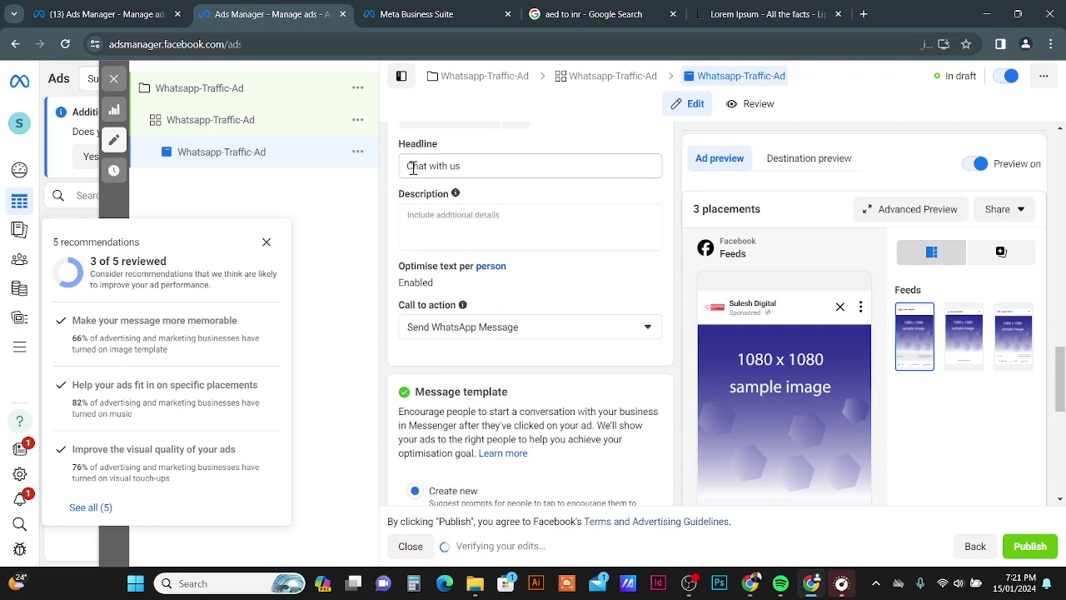
pyautogui.scroll(-5, 783, 350)
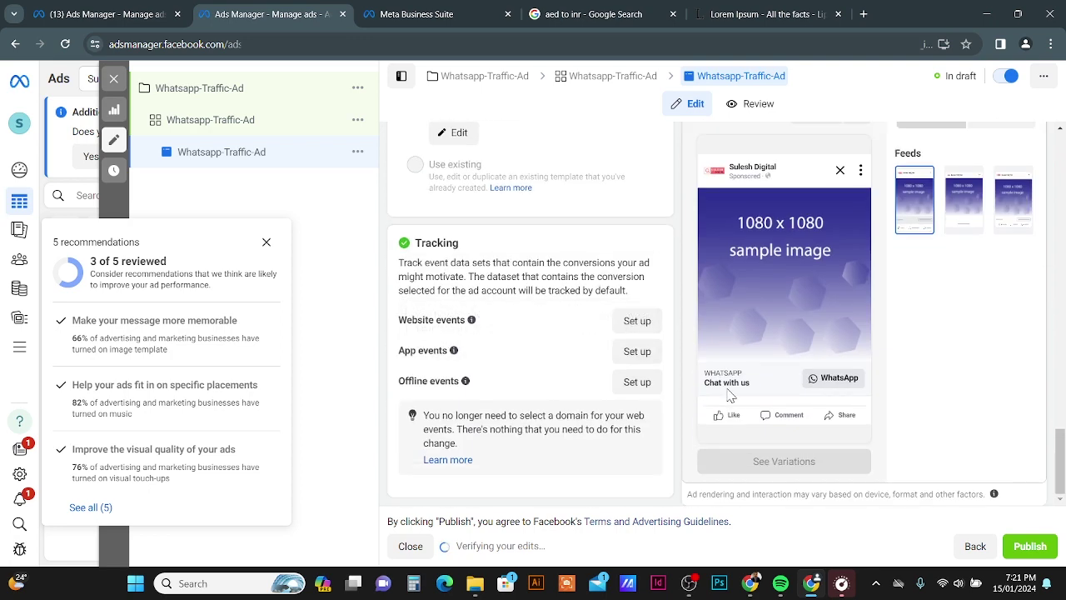
pyautogui.scroll(5, 476, 334)
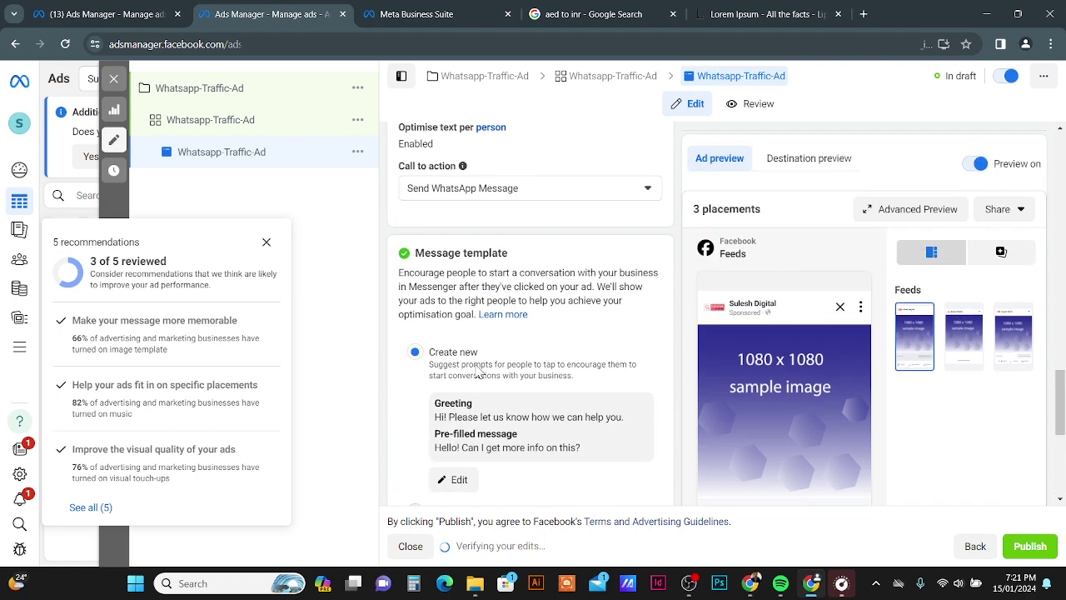
pyautogui.scroll(2, 465, 307)
pyautogui.moveTo(435, 254)
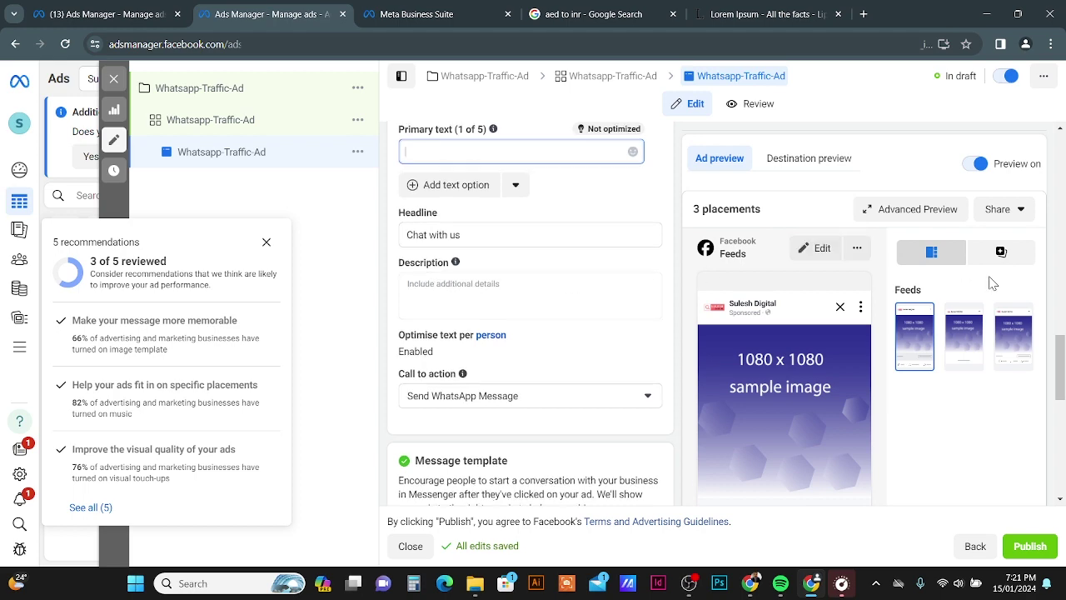
pyautogui.scroll(-5, 969, 317)
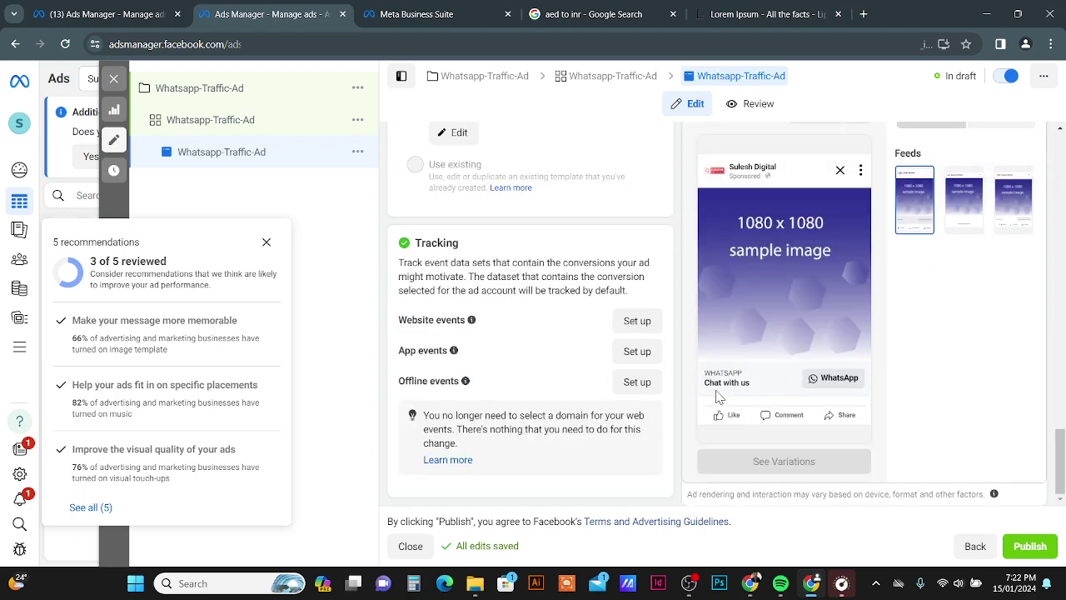
pyautogui.scroll(10, 574, 392)
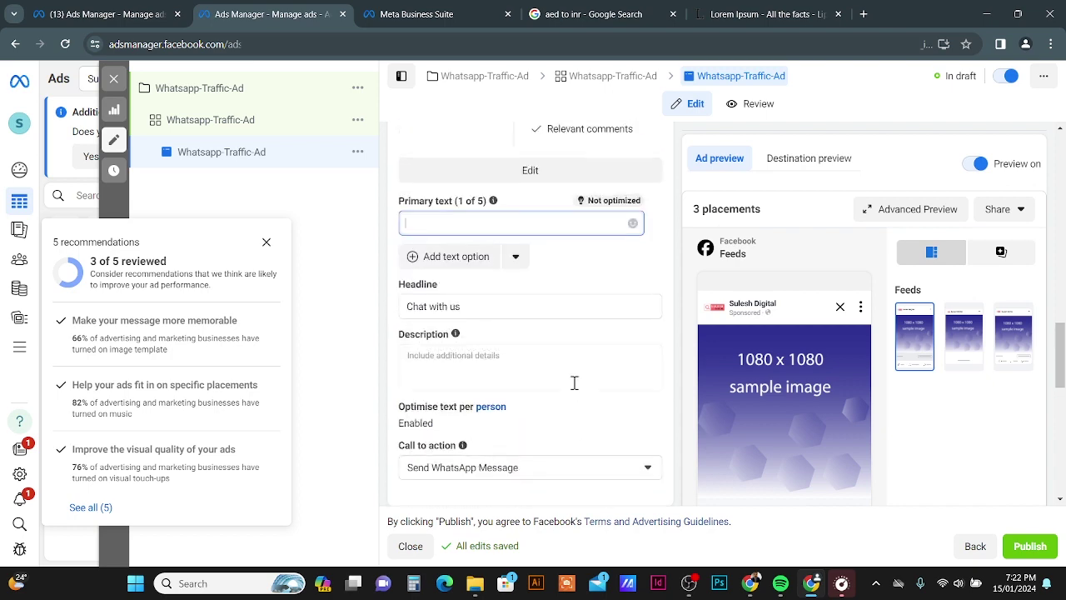
# Dismiss the recommendations and rename both the ad set and its ad as Whatsapp-Traffic-Ad-FB
pyautogui.scroll(8, 574, 389)
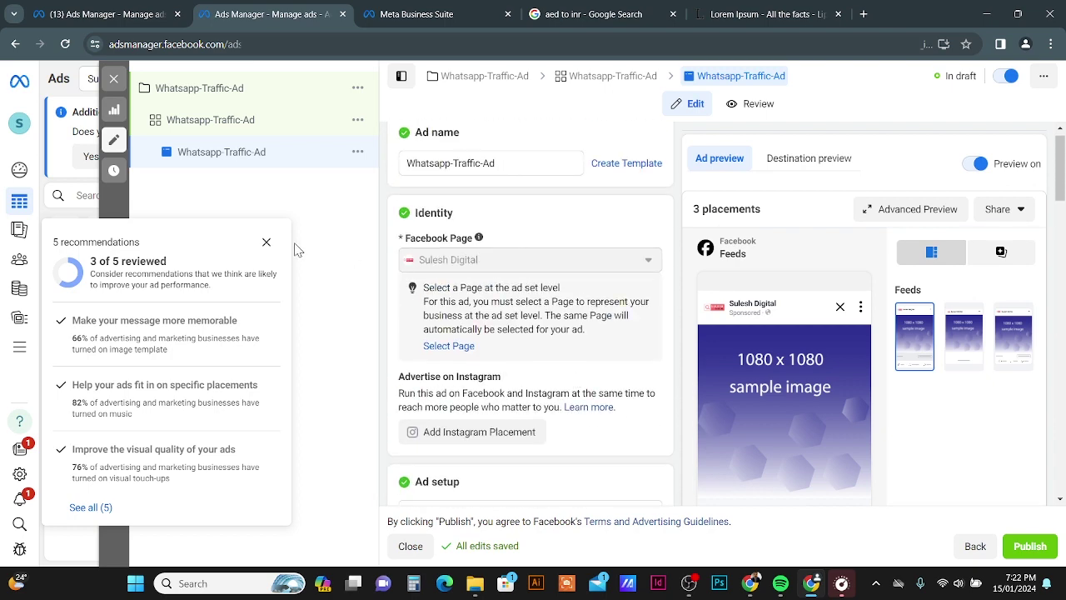
pyautogui.click(266, 243)
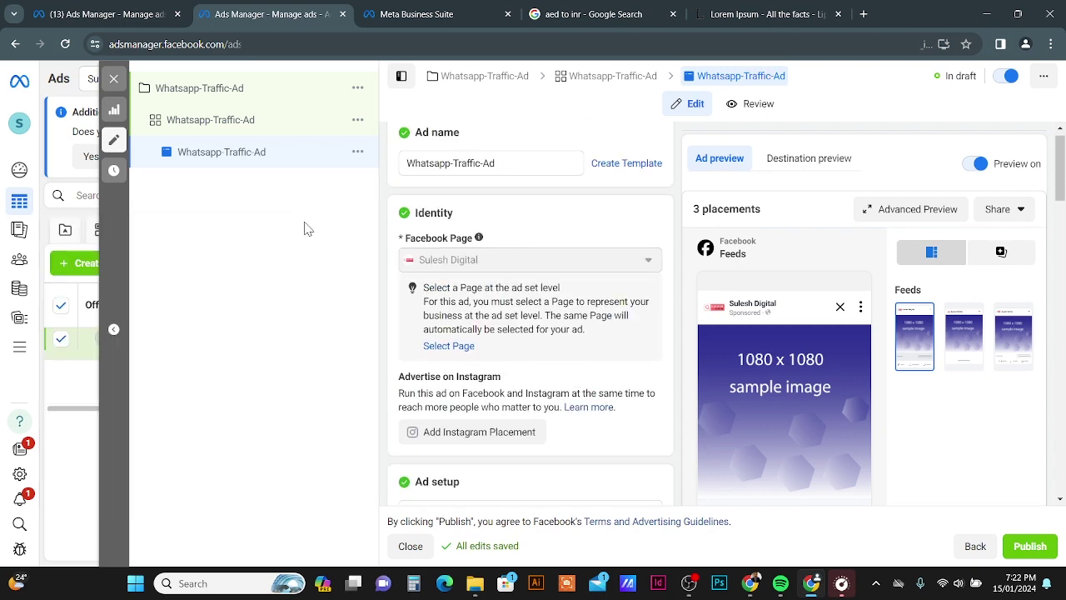
pyautogui.click(236, 125)
pyautogui.click(529, 179)
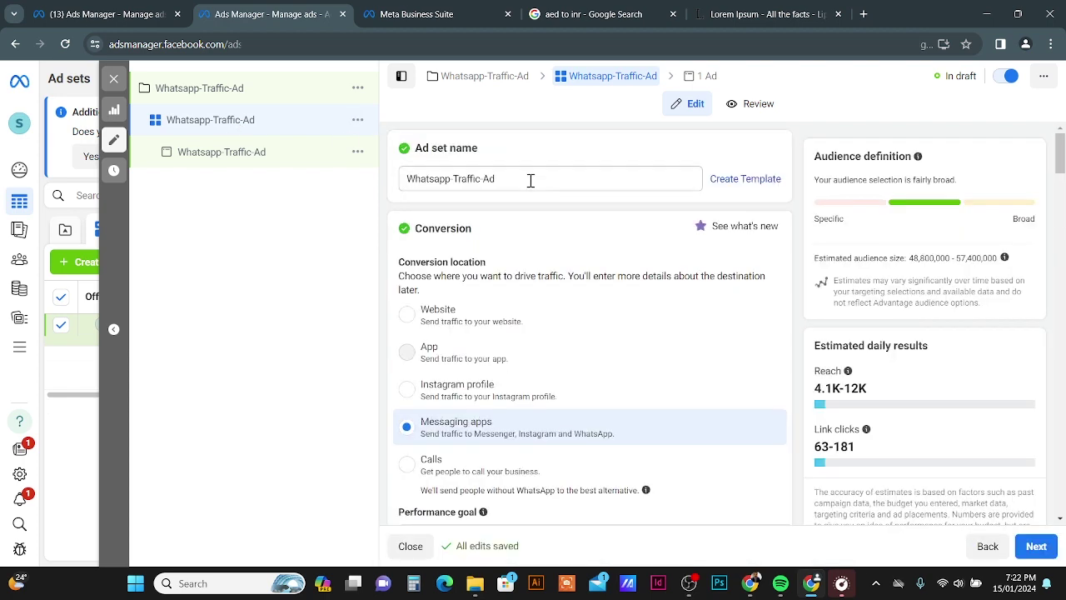
pyautogui.write('FB')
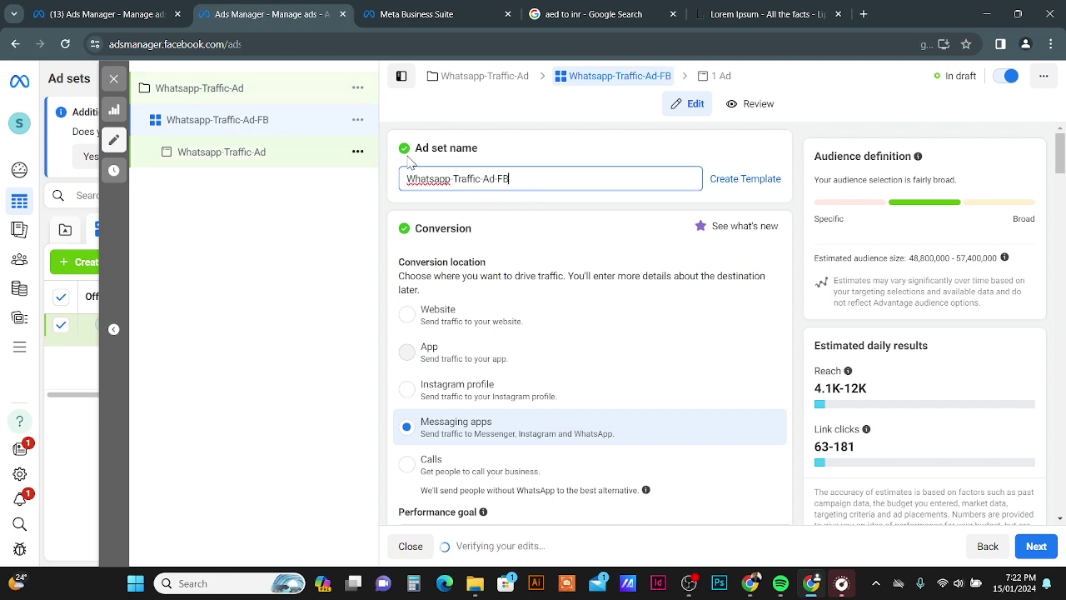
pyautogui.click(1036, 546)
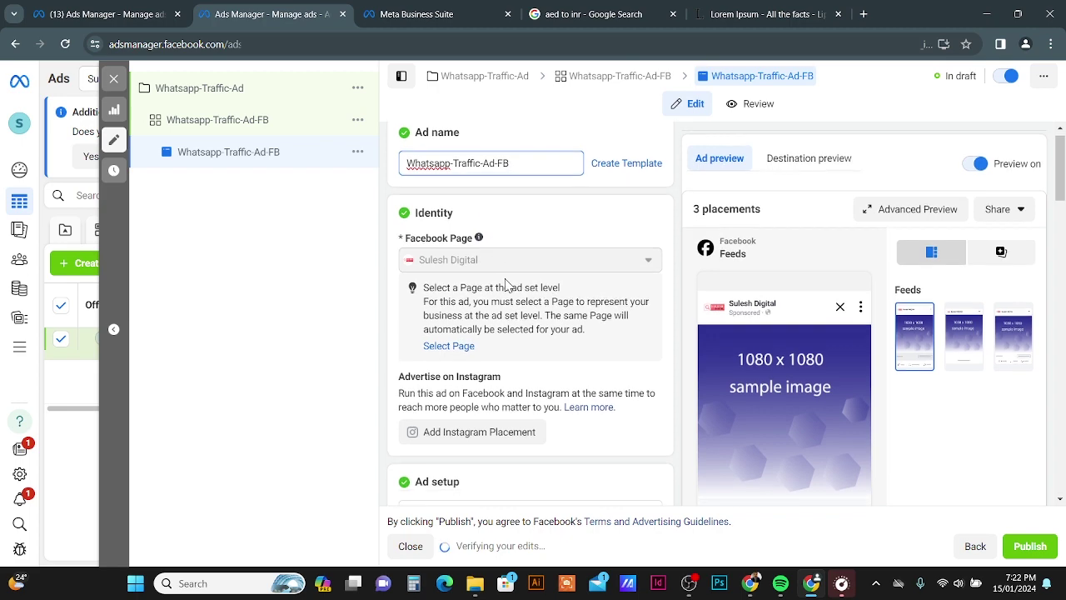
# Publish the Whatsapp-Traffic-Ad campaign with its Facebook ad set and ad, and close the editor
pyautogui.scroll(-5, 504, 260)
pyautogui.scroll(-8, 499, 296)
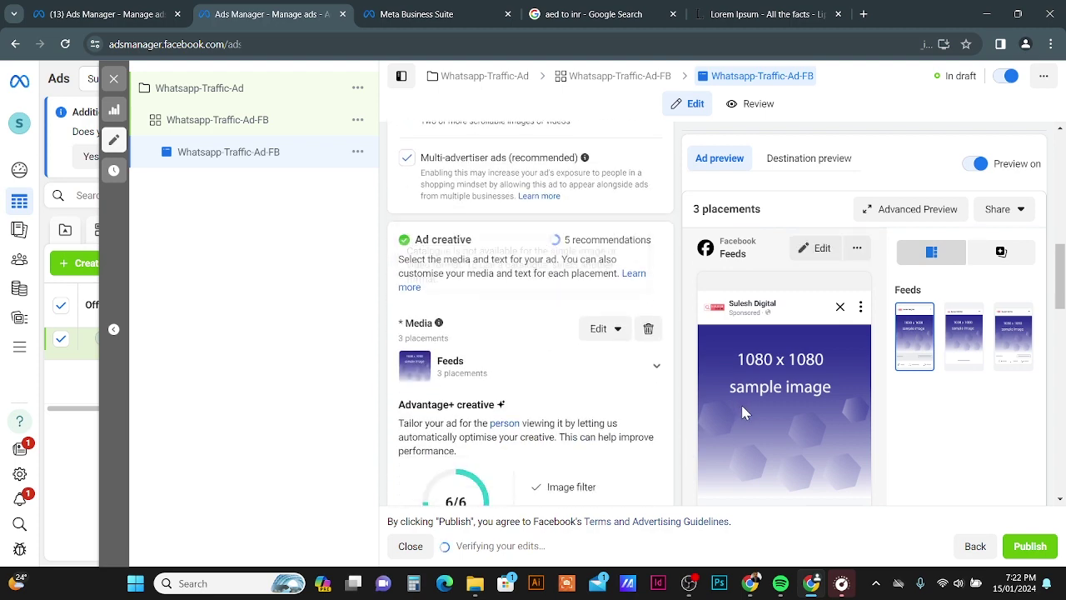
pyautogui.scroll(-3, 526, 390)
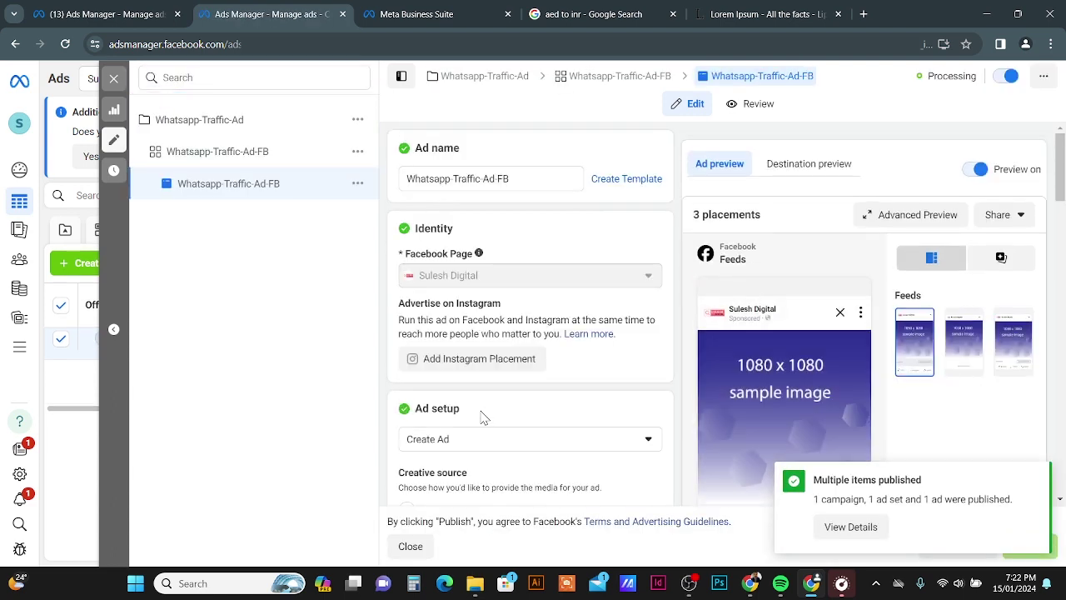
pyautogui.click(114, 80)
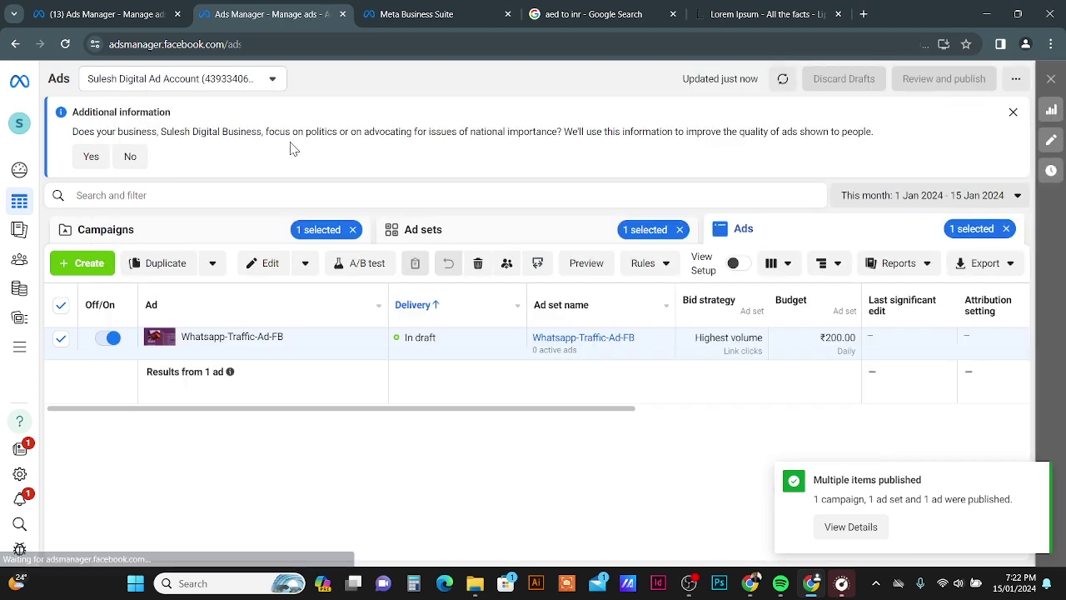
# Reload the ad sets list, turn off the Whatsapp-Traffic-Ad-FB ad set, and check its status at campaign and ad set level
pyautogui.click(564, 241)
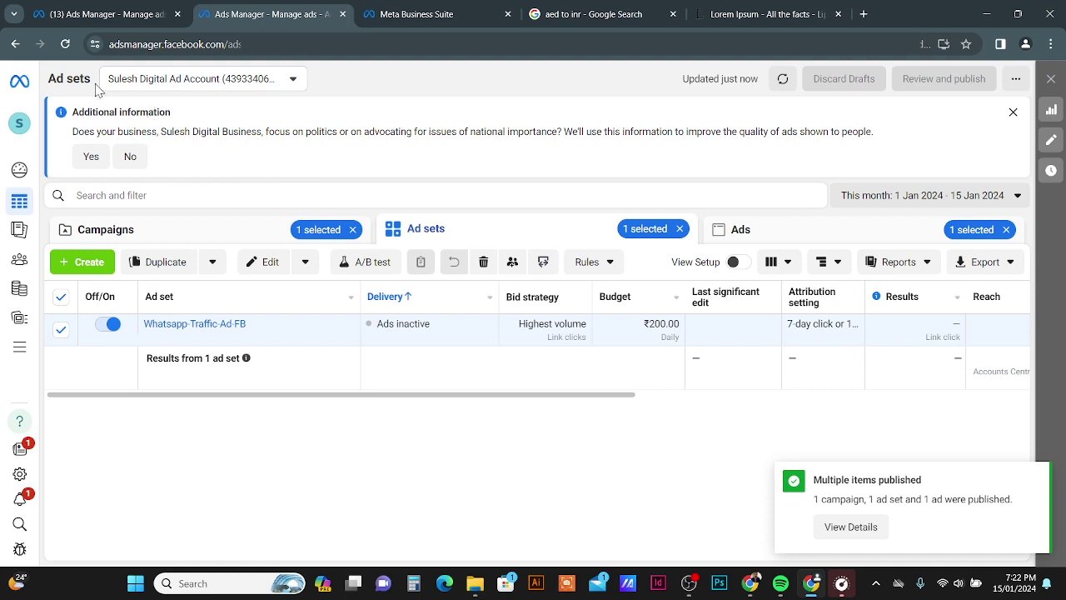
pyautogui.click(64, 45)
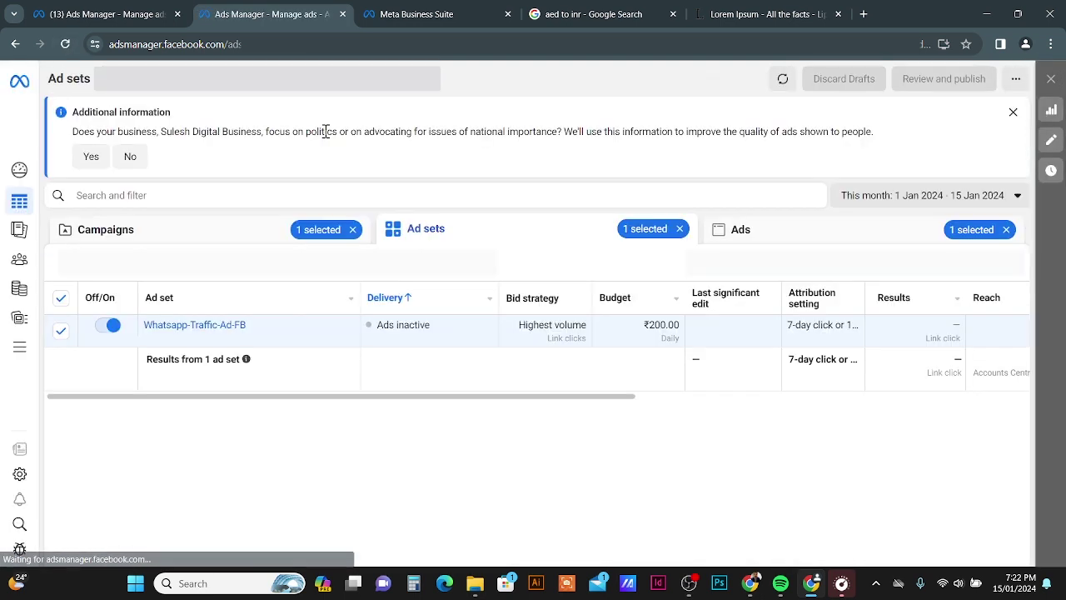
pyautogui.click(109, 325)
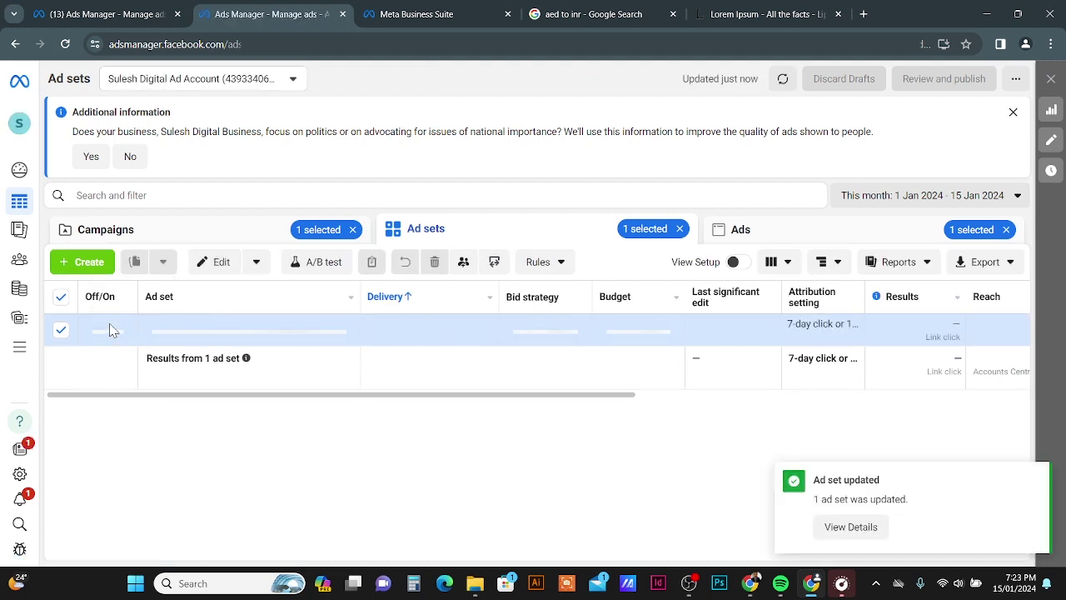
pyautogui.click(150, 227)
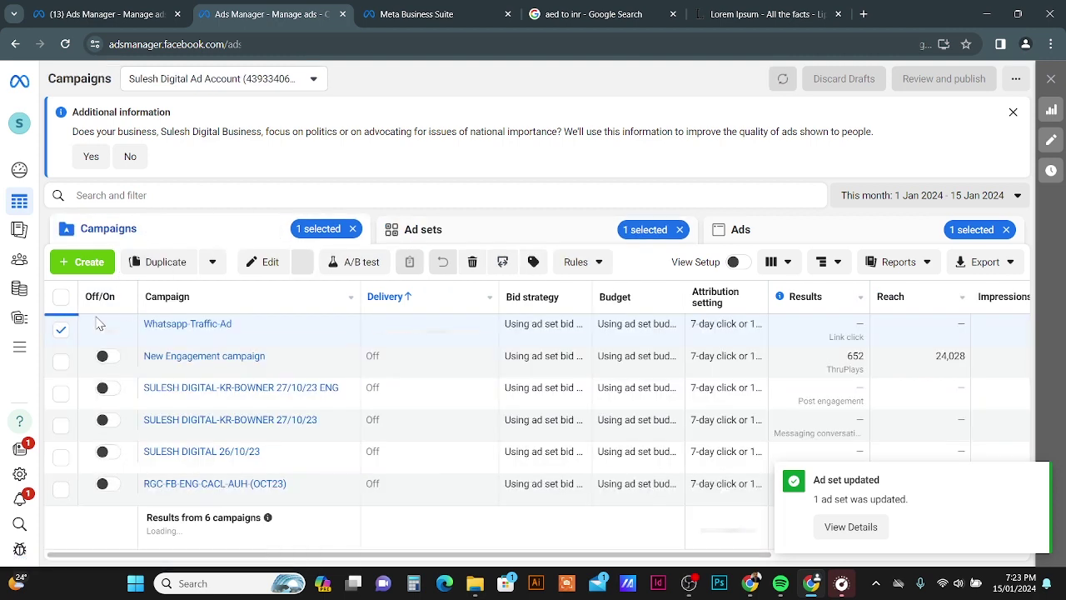
pyautogui.click(465, 230)
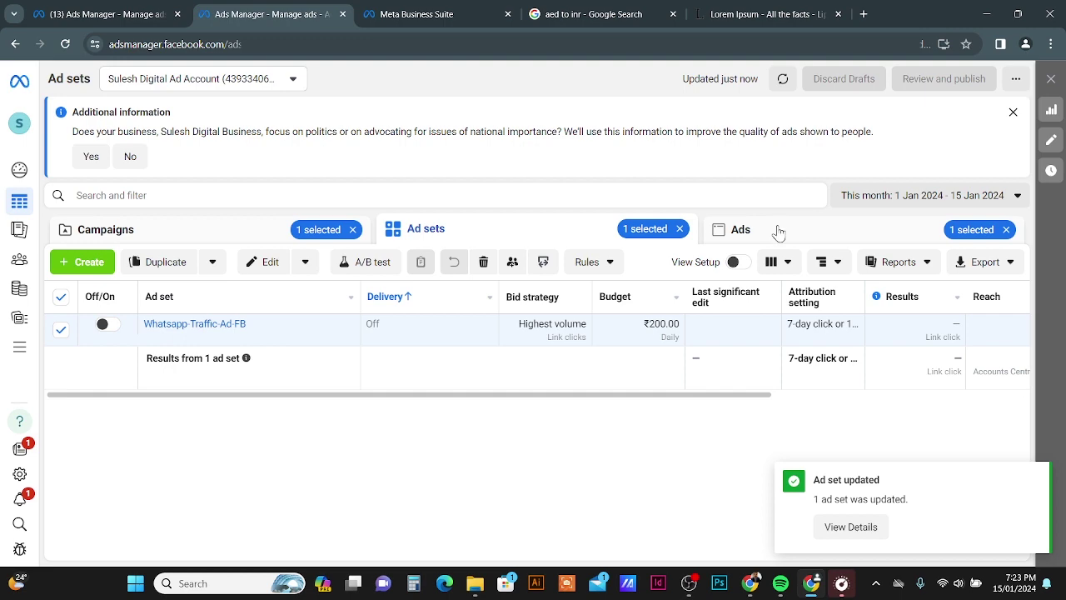
# Preview the published Whatsapp-Traffic-Ad-FB ad in its three feed placements and close the preview
pyautogui.click(778, 232)
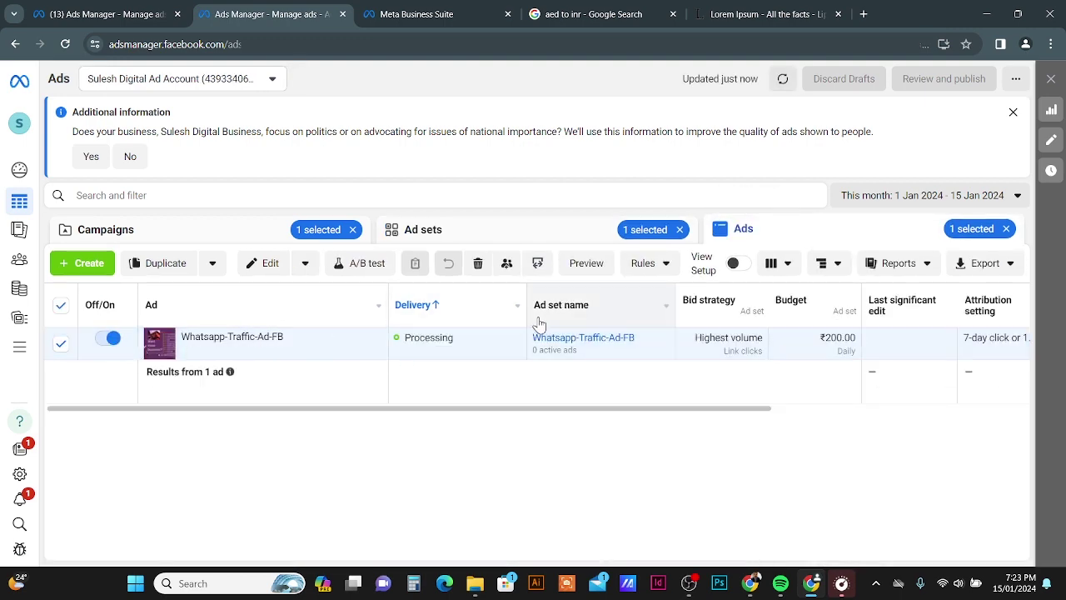
pyautogui.click(597, 267)
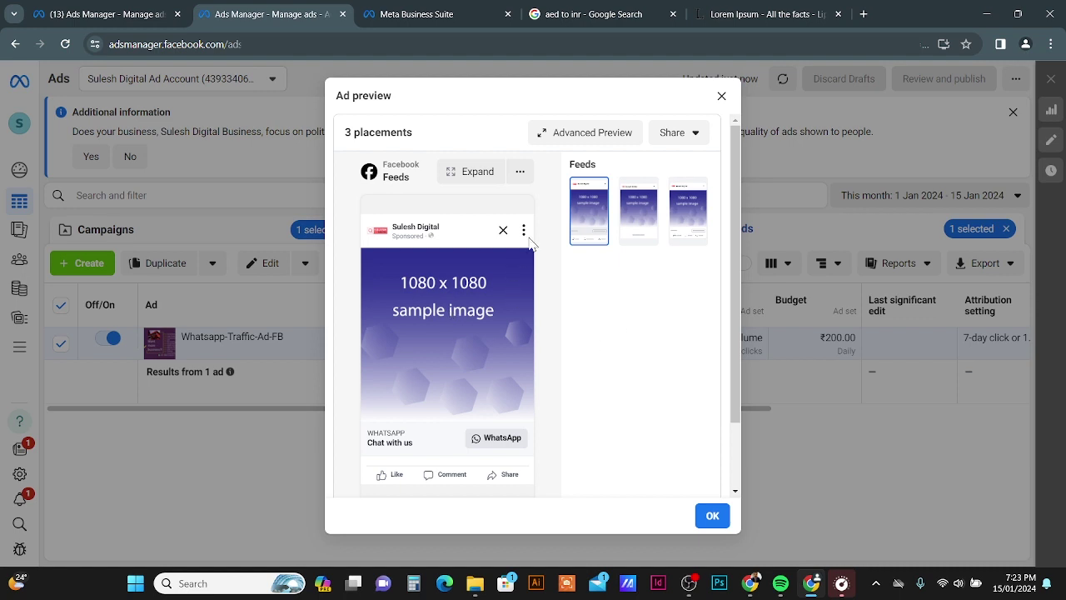
pyautogui.click(635, 222)
pyautogui.click(675, 220)
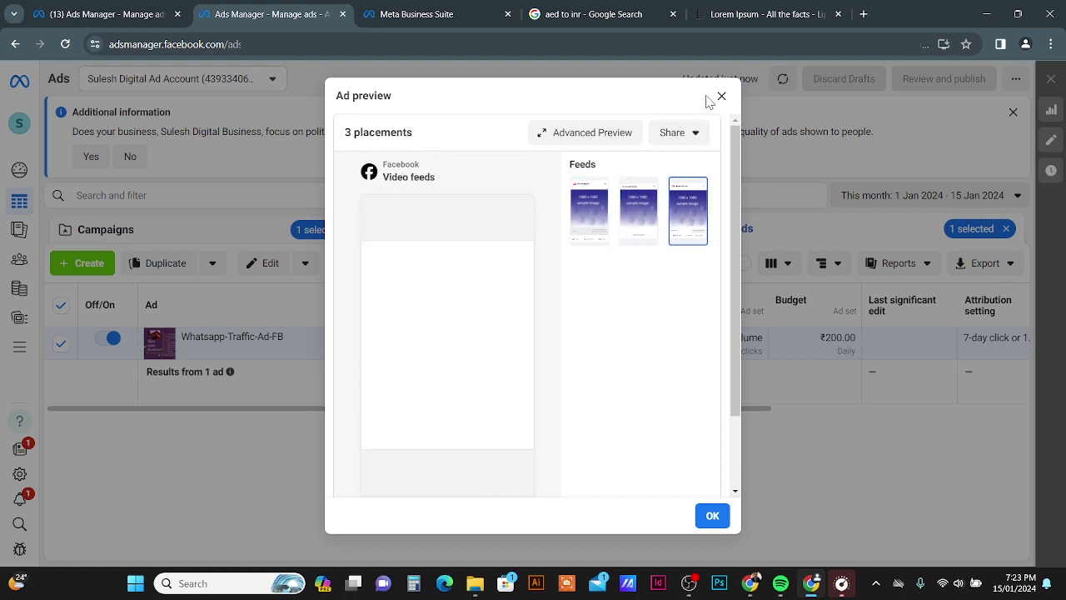
pyautogui.click(721, 96)
# Copy the Whatsapp-Traffic-Ad-FB ad set and paste it into the same campaign
pyautogui.click(535, 236)
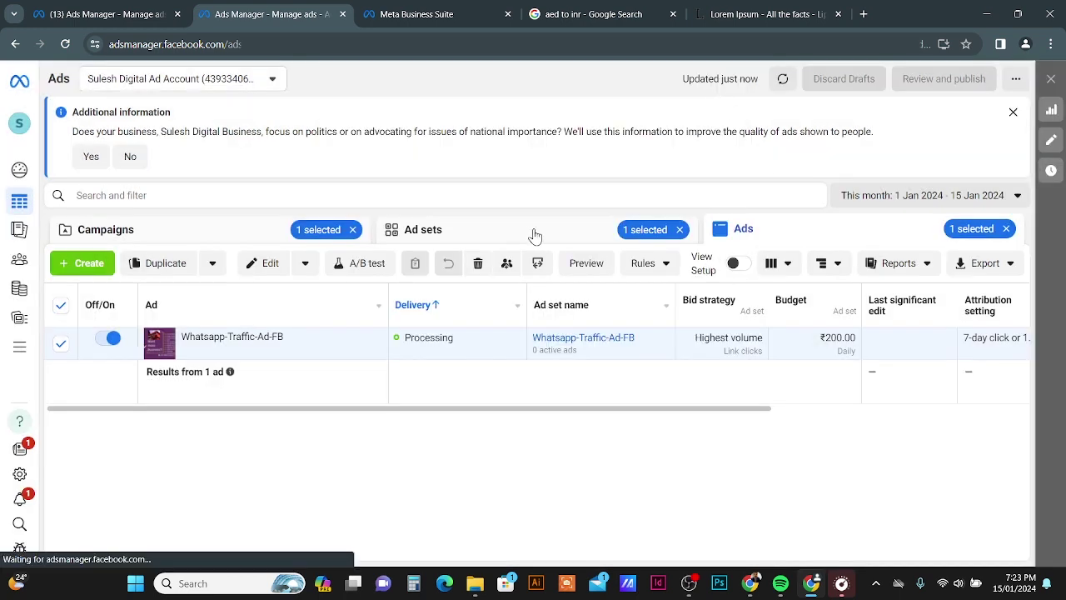
pyautogui.click(63, 332)
pyautogui.click(62, 332)
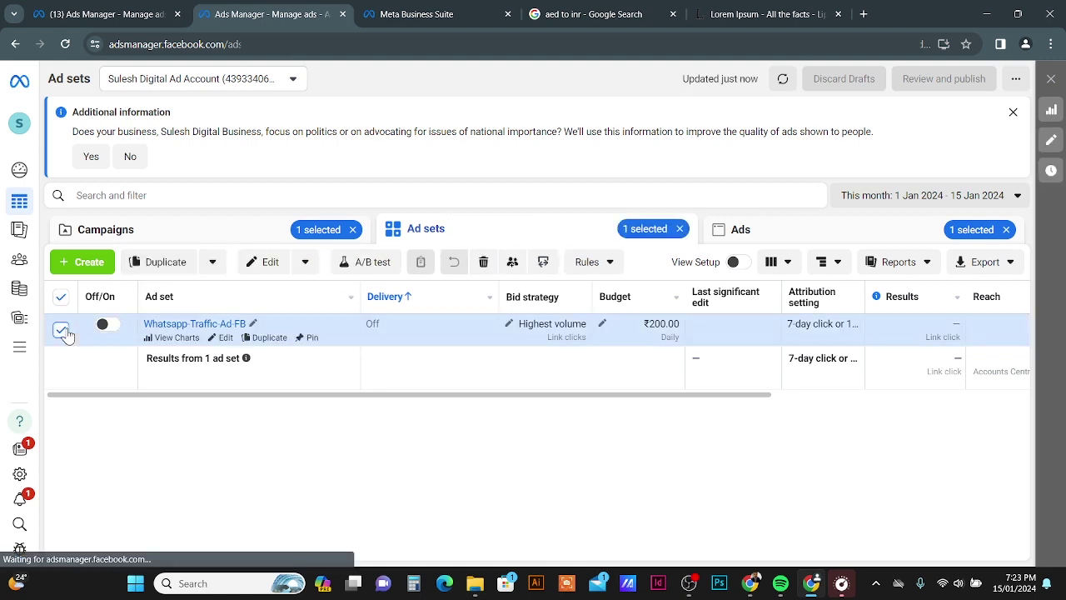
pyautogui.click(213, 265)
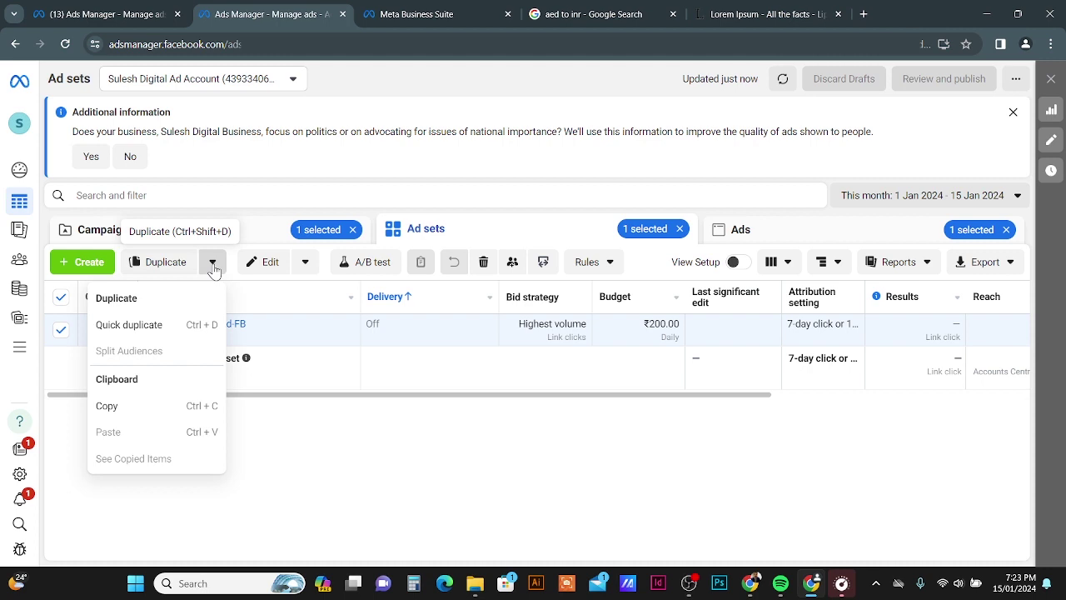
pyautogui.click(130, 414)
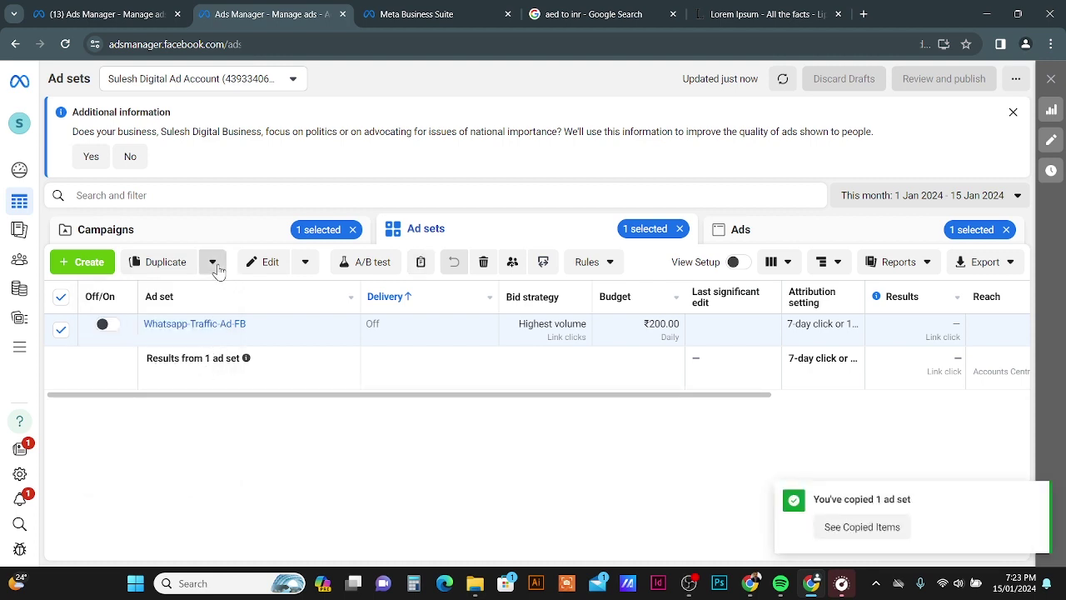
pyautogui.click(214, 263)
pyautogui.click(123, 433)
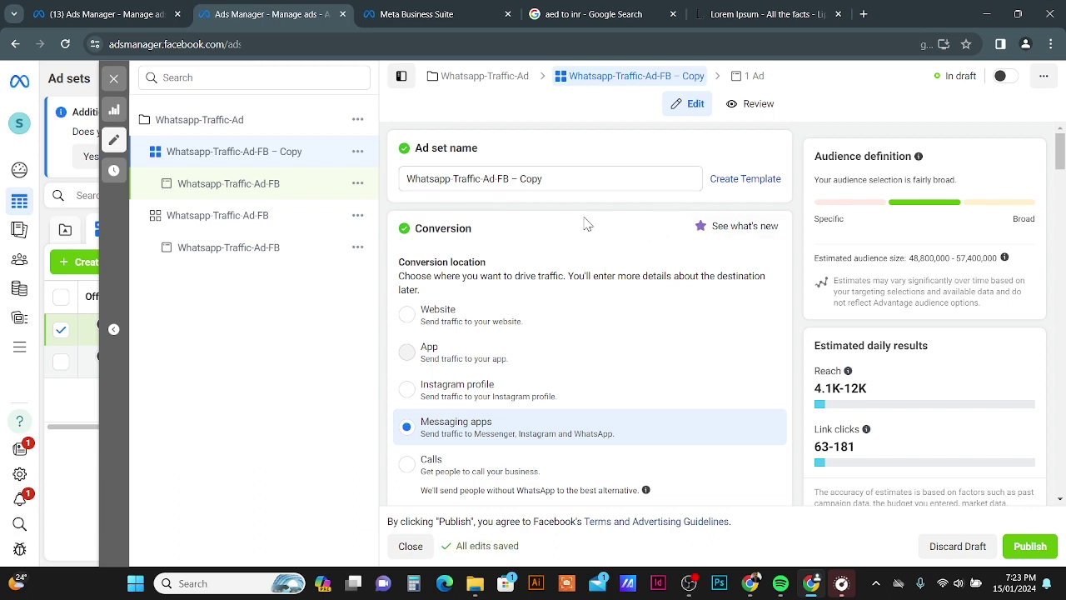
# Examine the copied ad set's conversion location, WhatsApp destination, budget, schedule, saved audience and placement settings
pyautogui.scroll(-2, 580, 241)
pyautogui.scroll(-3, 580, 241)
pyautogui.scroll(-2, 471, 377)
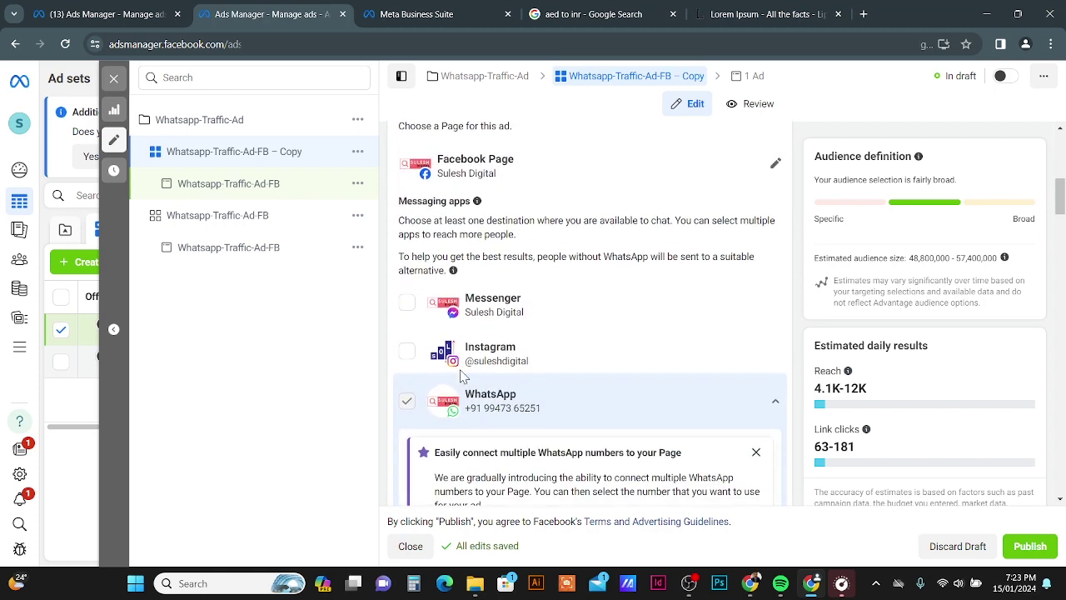
pyautogui.scroll(-1, 500, 380)
pyautogui.scroll(-5, 619, 371)
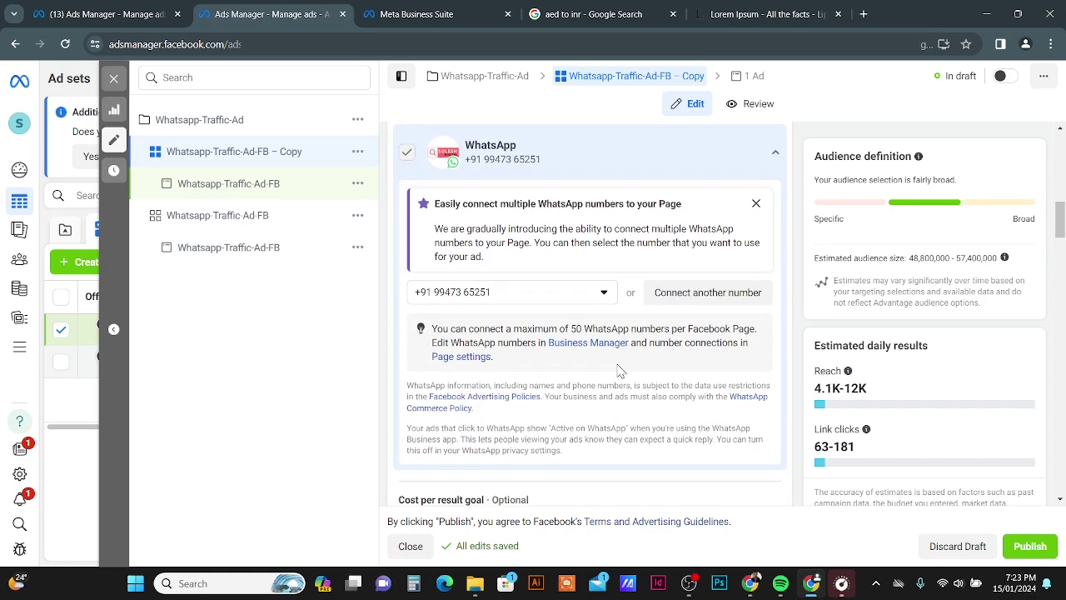
pyautogui.scroll(-2, 586, 203)
pyautogui.scroll(-3, 586, 203)
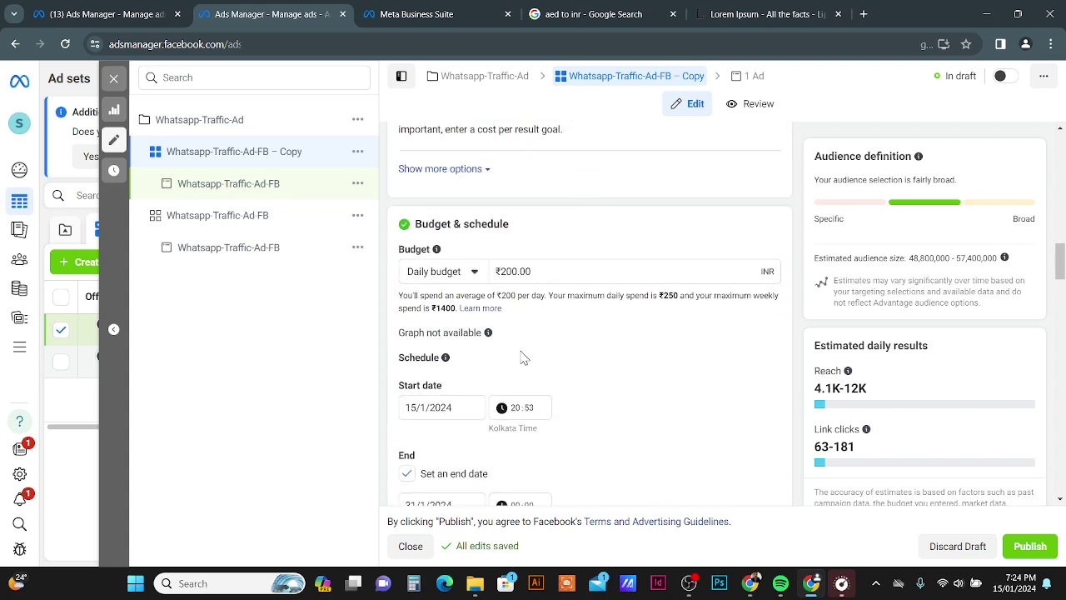
pyautogui.scroll(-3, 633, 381)
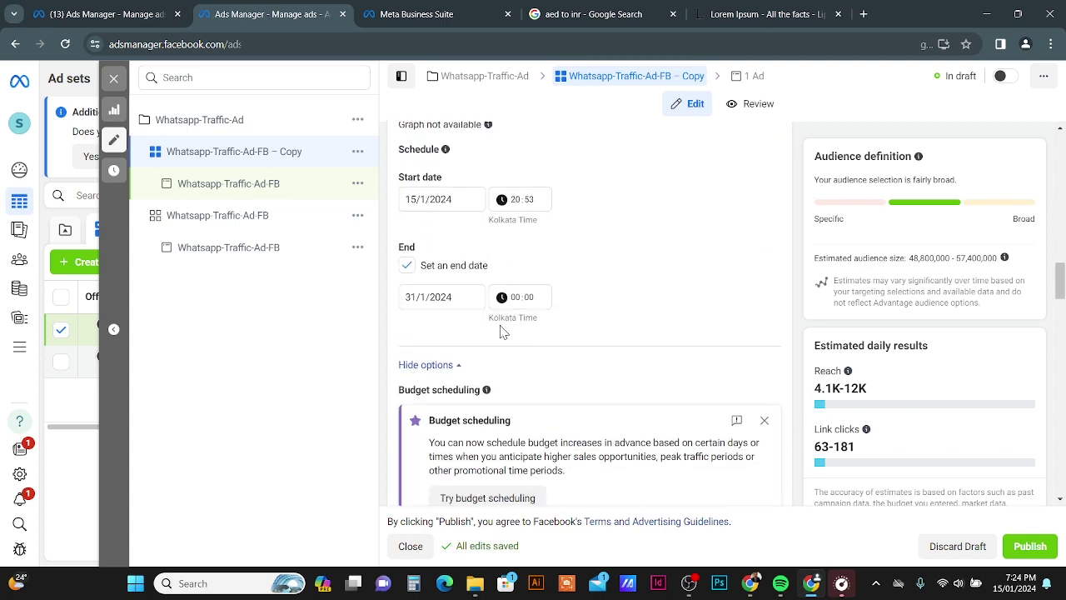
pyautogui.scroll(-8, 560, 333)
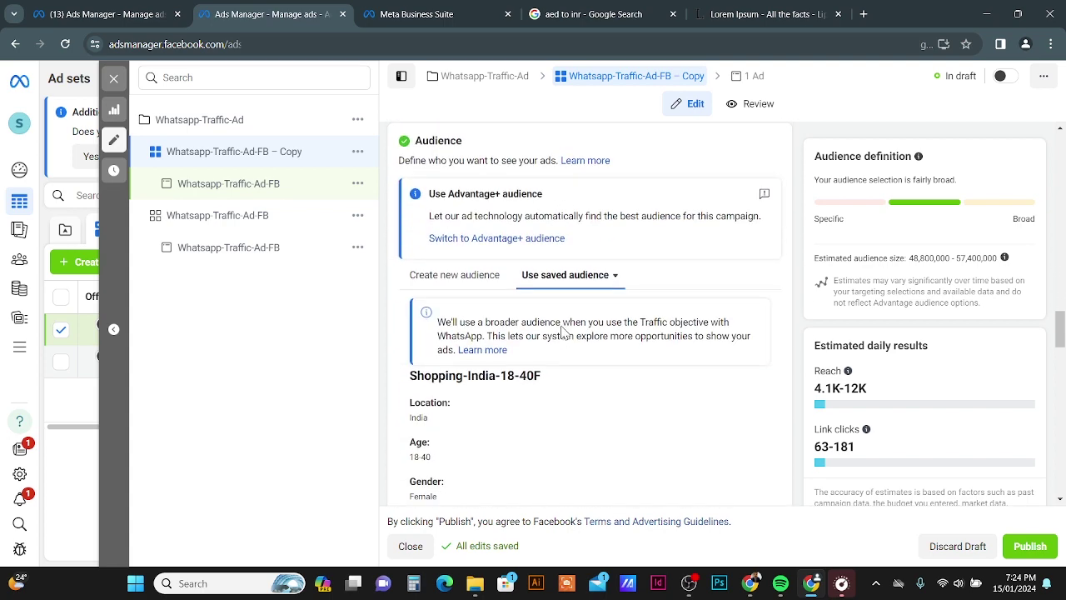
pyautogui.scroll(-8, 510, 291)
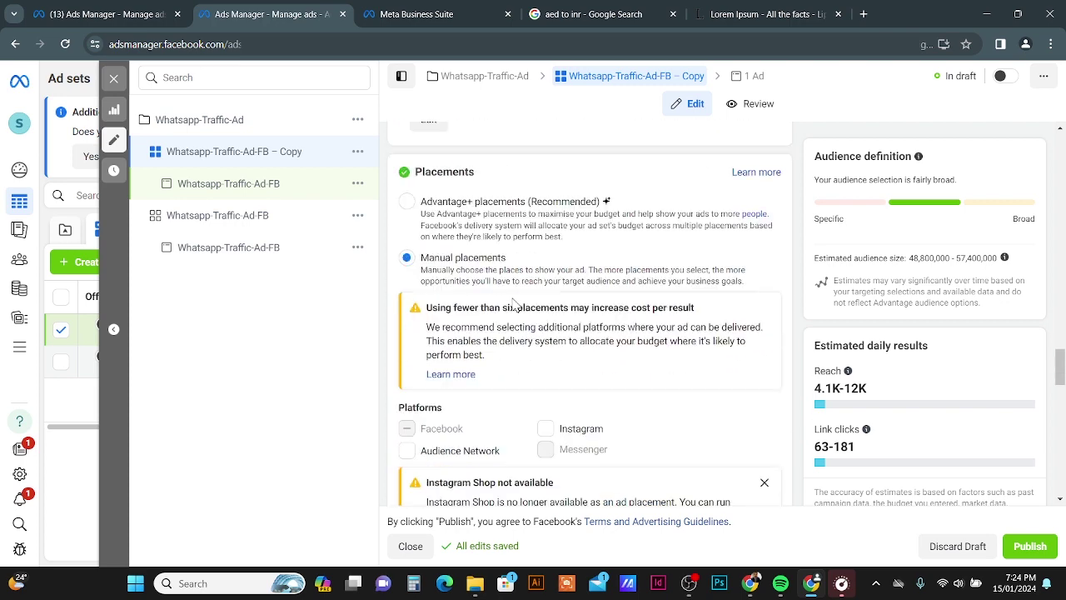
pyautogui.scroll(-1, 518, 300)
pyautogui.scroll(1, 557, 214)
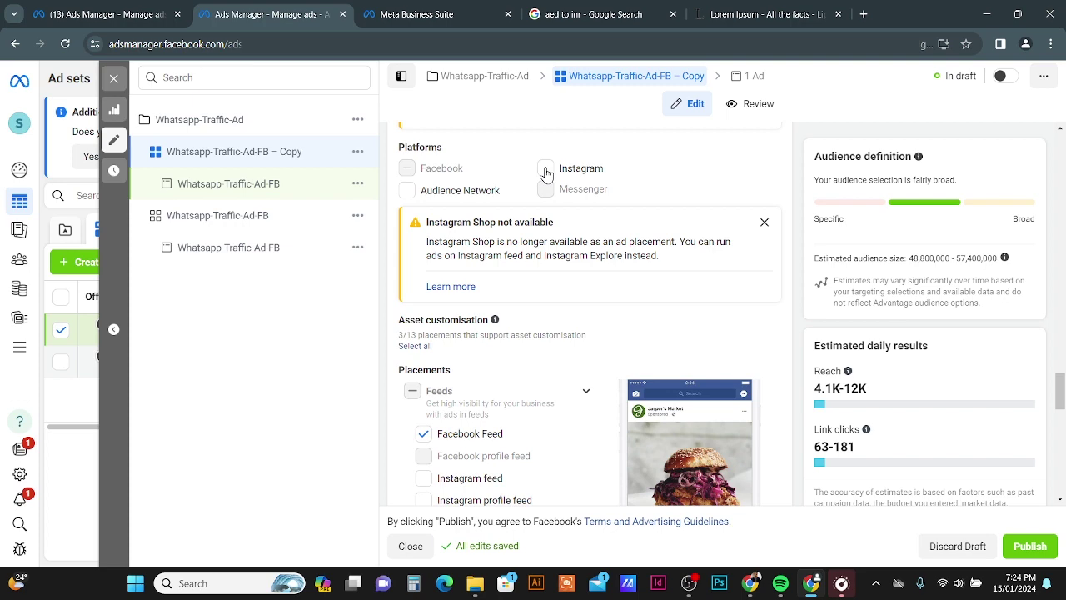
# Switch the copied ad set's platform from Facebook to Instagram under manual placements
pyautogui.click(545, 169)
pyautogui.scroll(-2, 517, 269)
pyautogui.scroll(3, 517, 271)
pyautogui.click(407, 232)
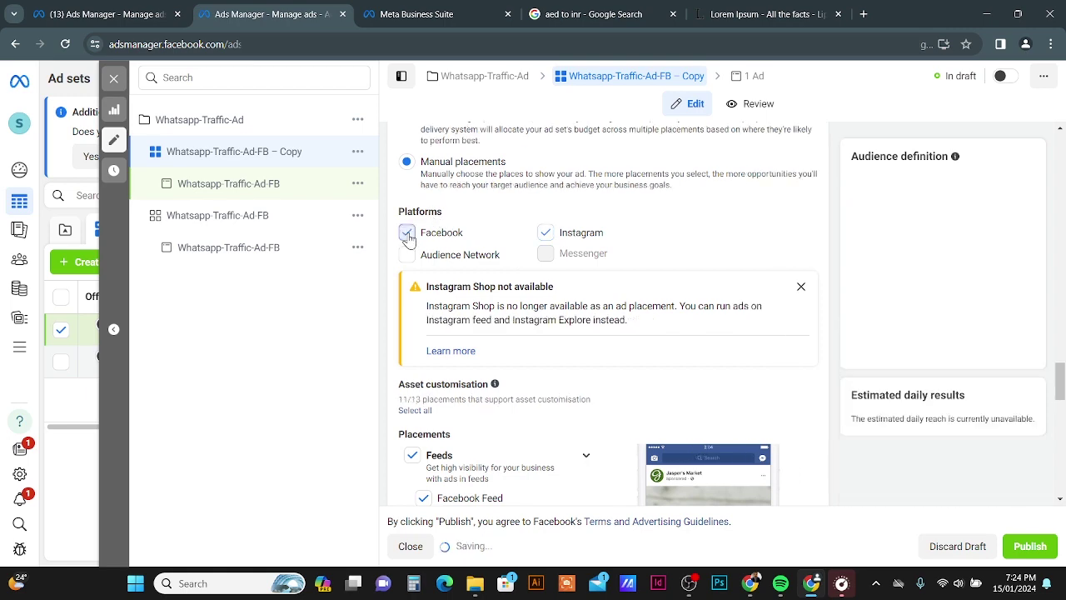
pyautogui.scroll(-5, 464, 344)
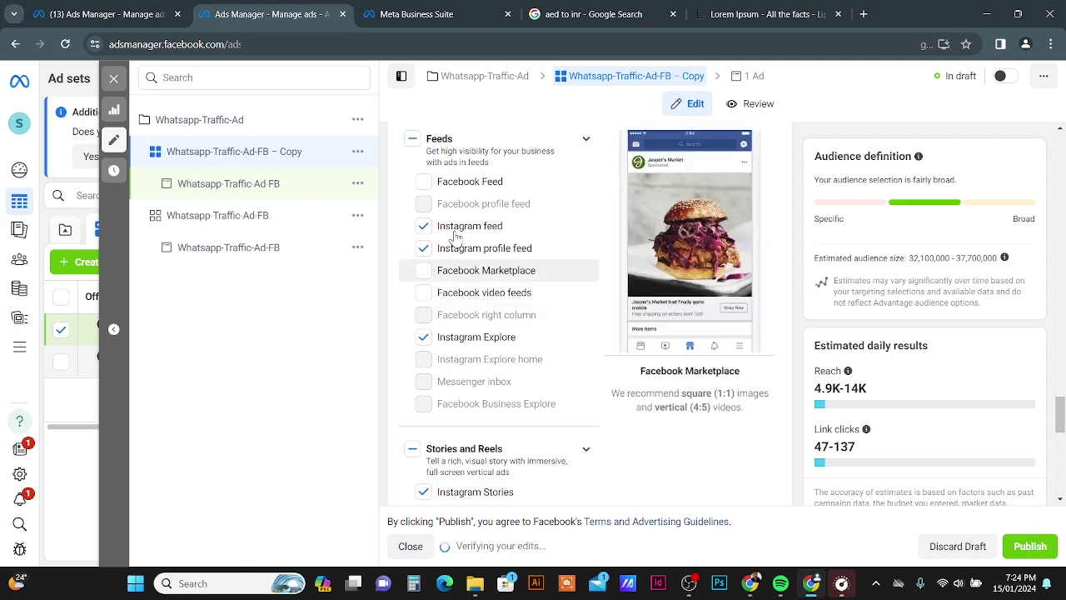
# Remove the Stories and Reels placements, keeping only Instagram feed, Instagram profile feed and Instagram Explore
pyautogui.scroll(-2, 462, 316)
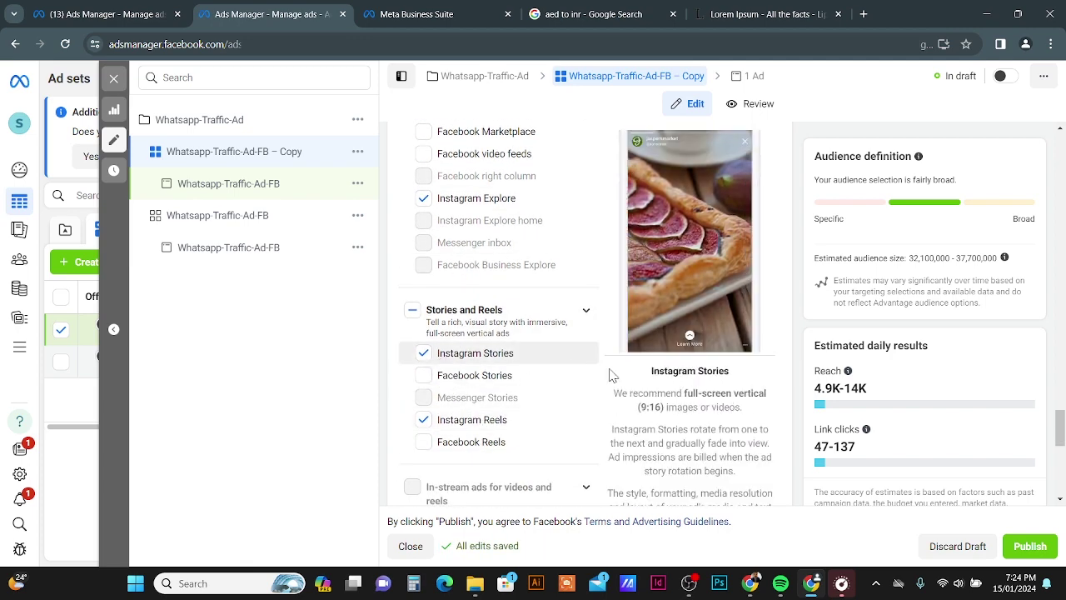
pyautogui.click(413, 312)
pyautogui.scroll(1, 414, 319)
pyautogui.scroll(-5, 515, 330)
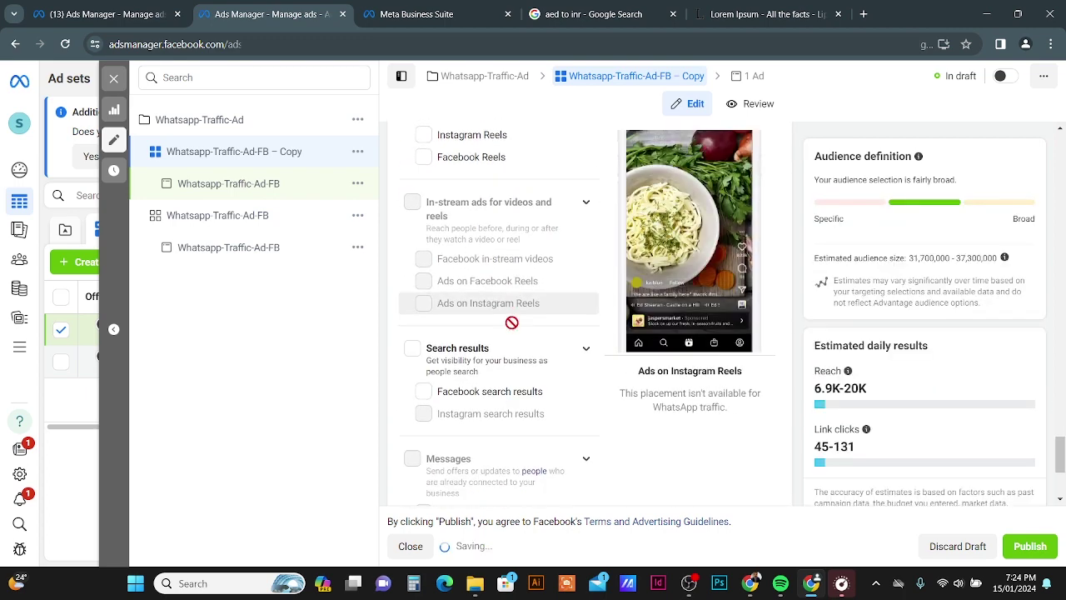
pyautogui.scroll(6, 515, 330)
pyautogui.scroll(3, 515, 330)
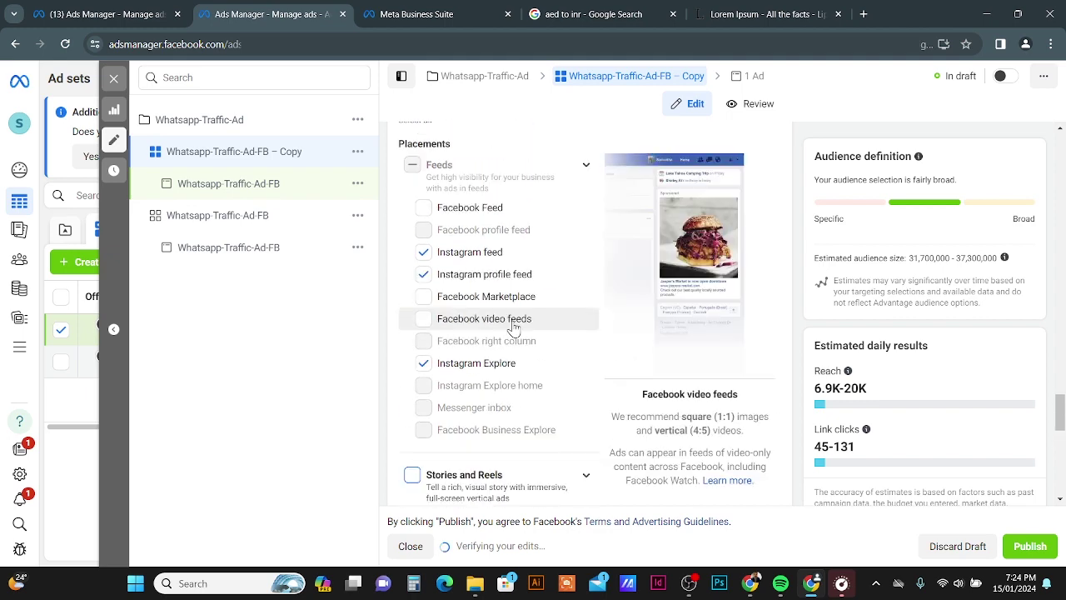
pyautogui.scroll(1, 514, 330)
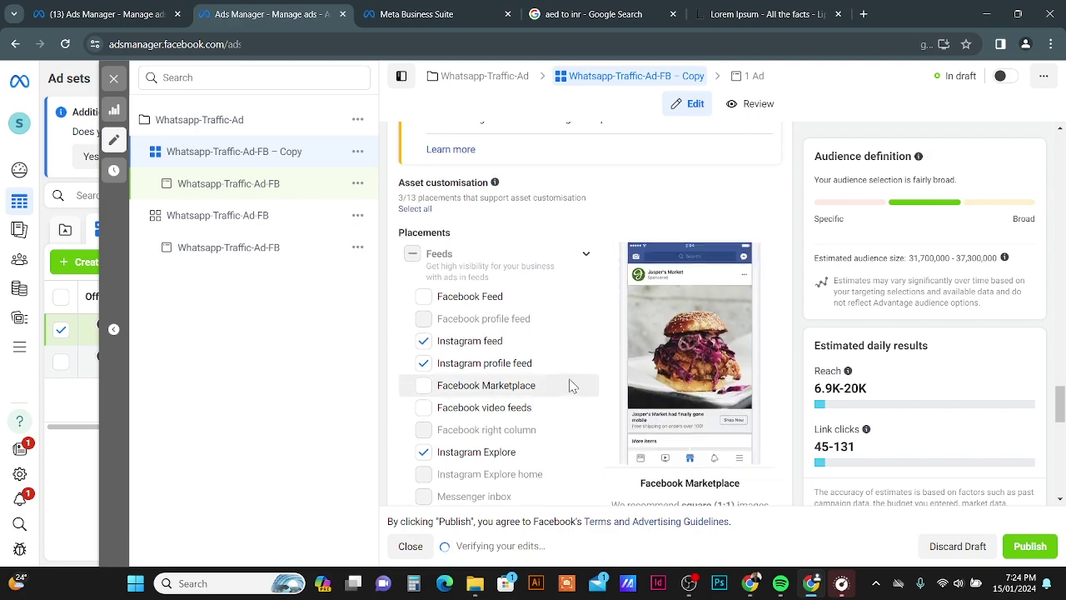
# Rename the copied ad set as Whatsapp-Traffic-Ad-IG
pyautogui.scroll(15, 571, 381)
pyautogui.scroll(10, 563, 348)
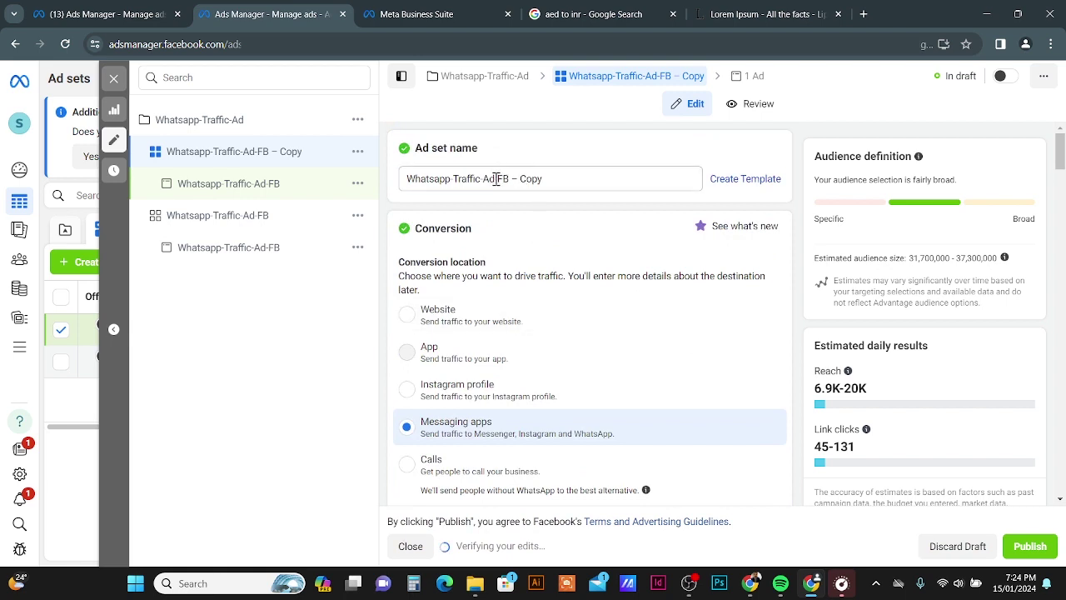
pyautogui.moveTo(499, 179); pyautogui.dragTo(634, 179)
pyautogui.press('BackSpace')
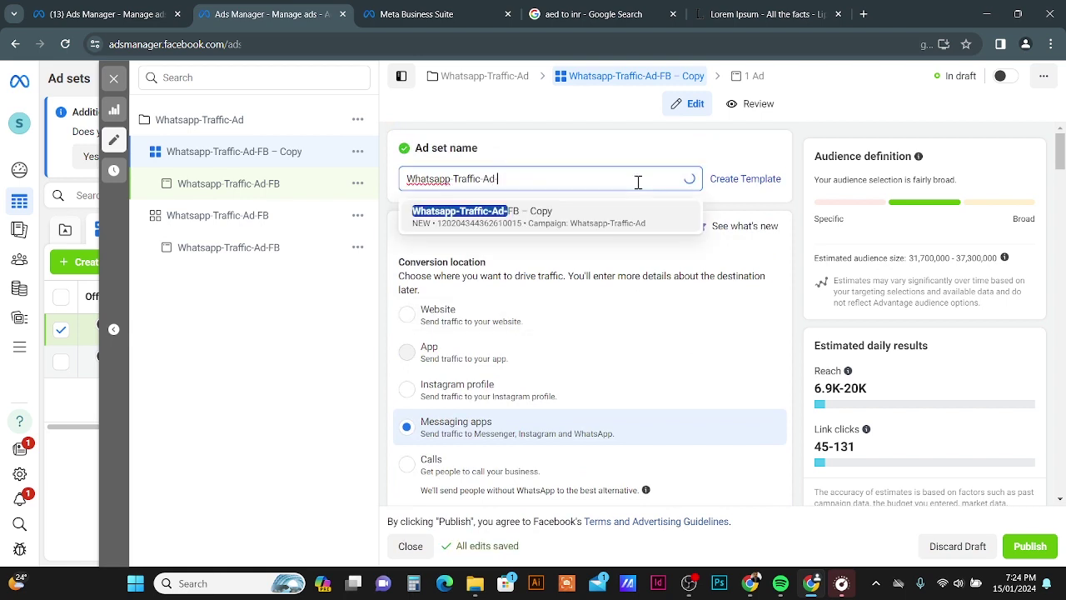
pyautogui.write('IG')
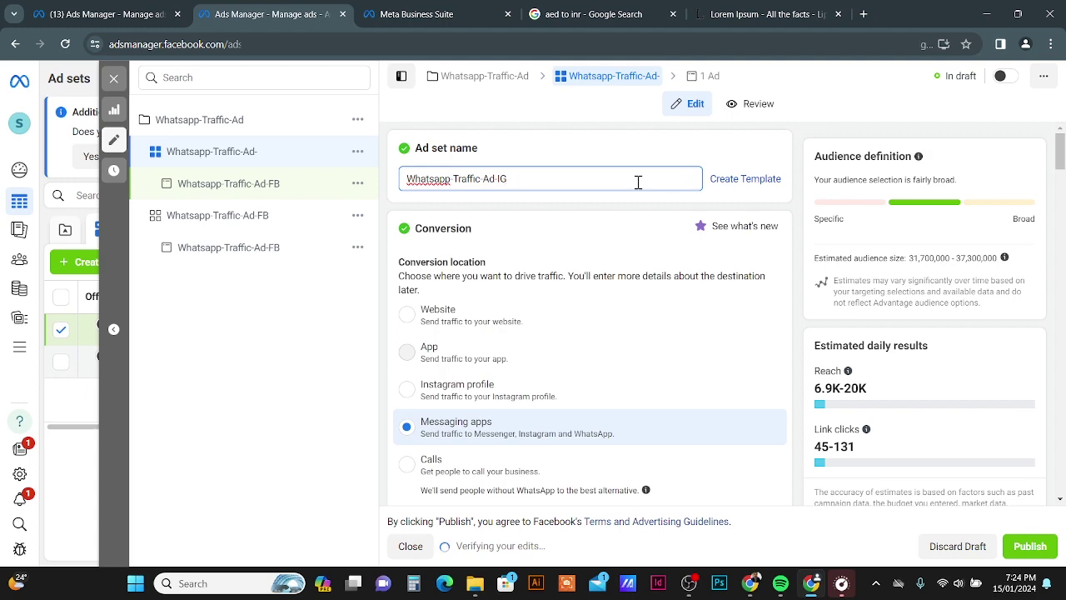
# Rename the ad inside the Instagram ad set as Whatsapp-Traffic-Ad-IG and dismiss the recommendations
pyautogui.scroll(-8, 658, 358)
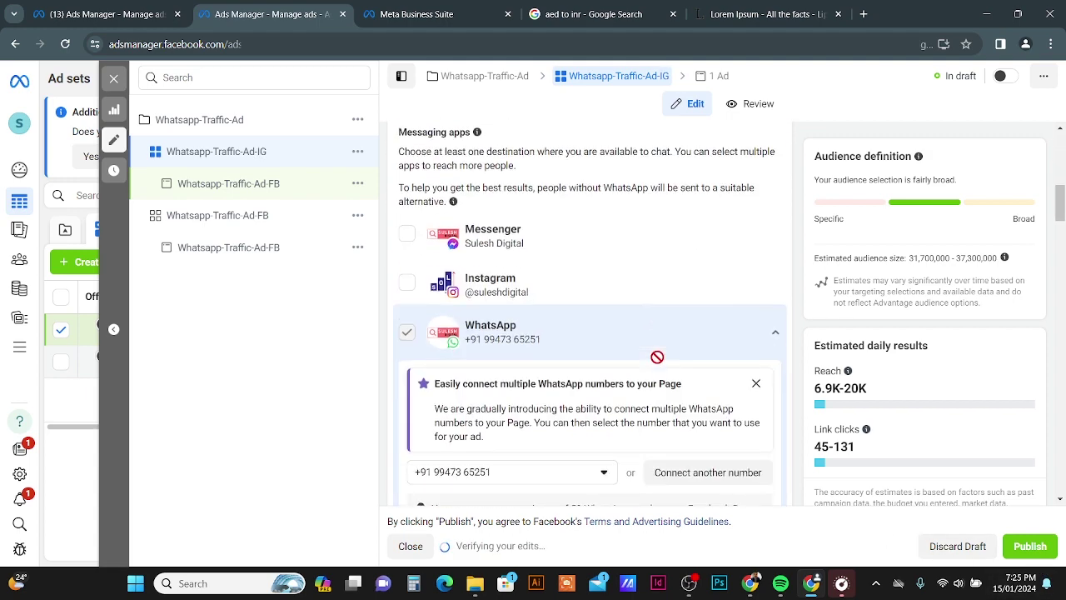
pyautogui.click(262, 189)
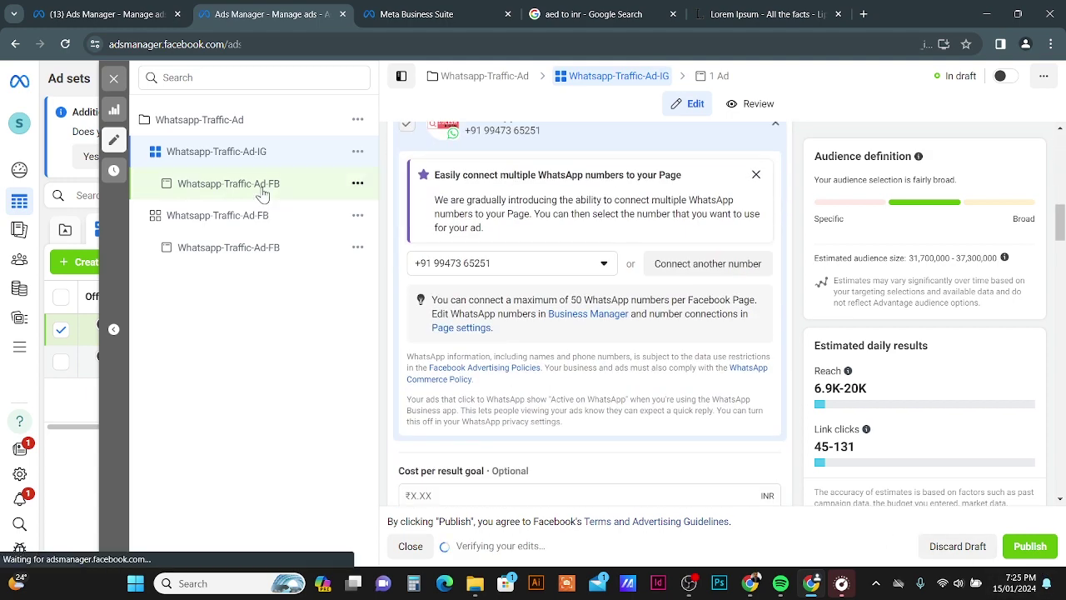
pyautogui.doubleClick(499, 178)
pyautogui.press('BackSpace')
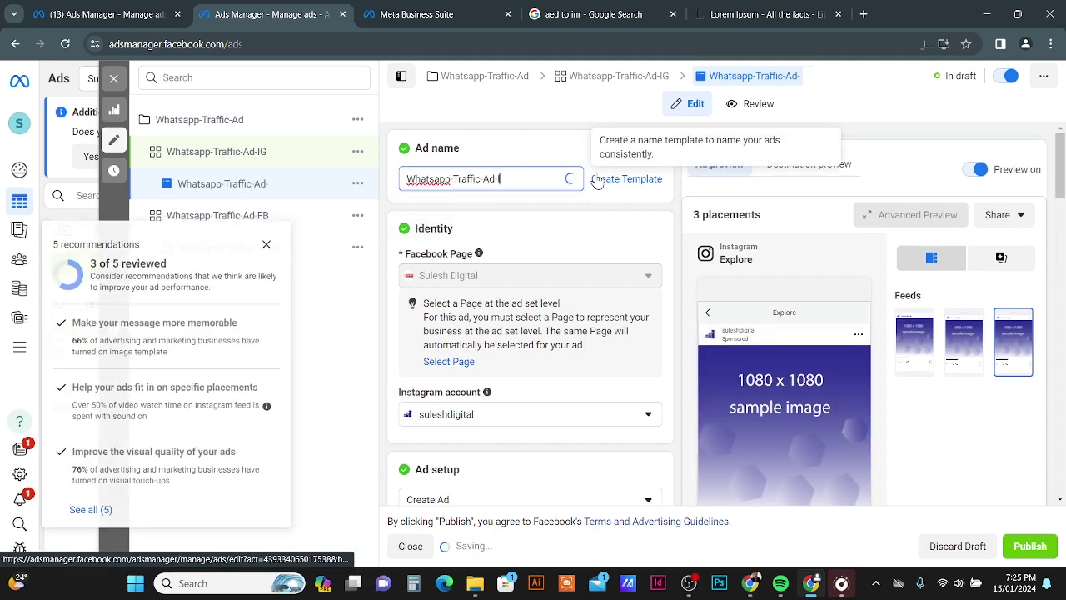
pyautogui.write('IG')
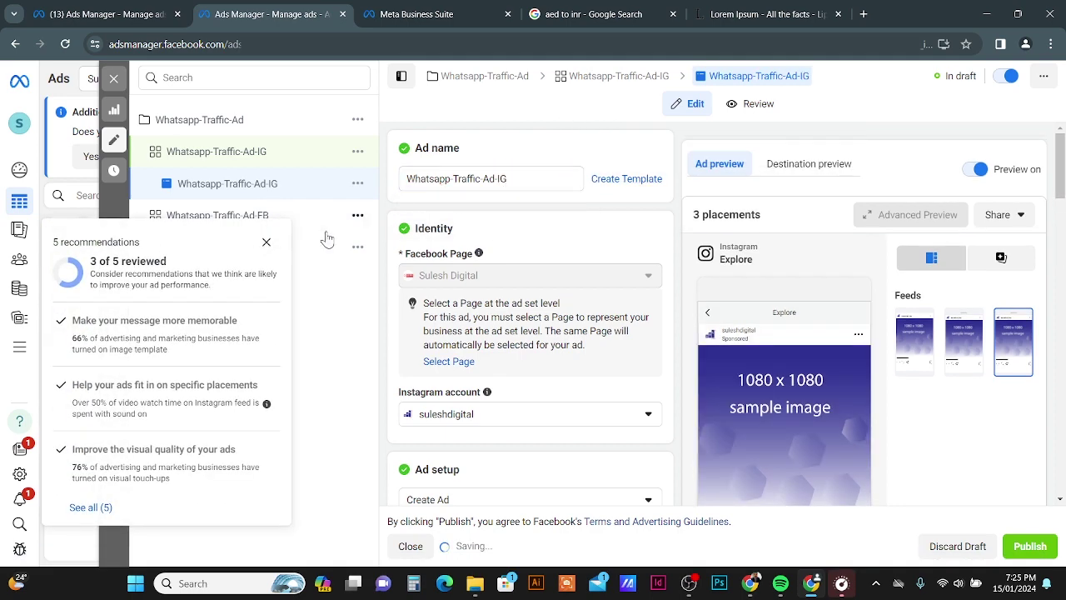
pyautogui.click(266, 241)
# Review the Instagram ad's format, creative, message template and tracking settings
pyautogui.scroll(-6, 552, 288)
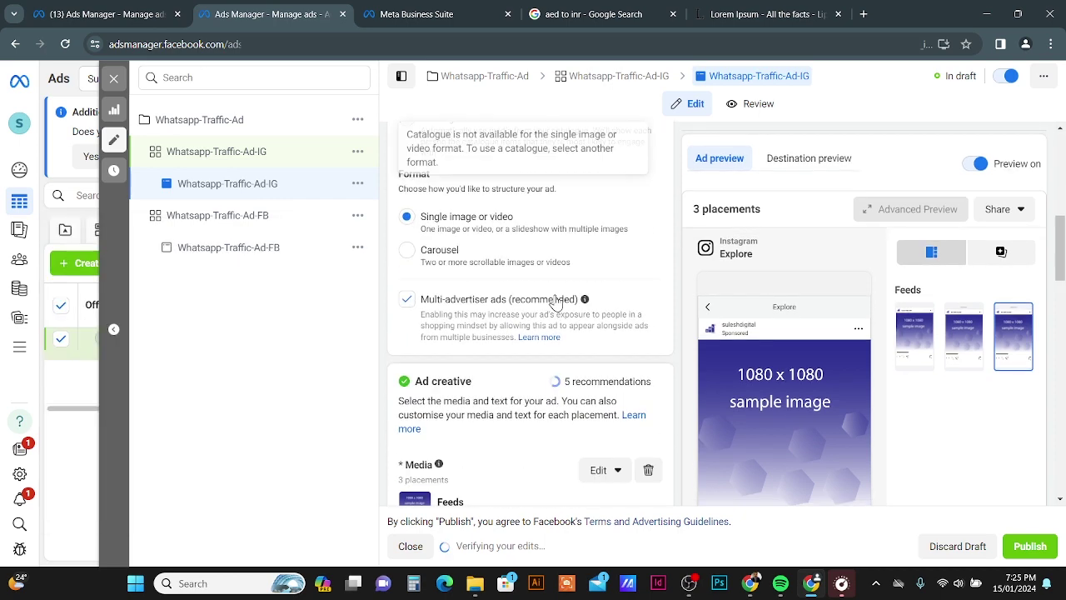
pyautogui.scroll(-6, 557, 302)
pyautogui.scroll(-9, 510, 358)
pyautogui.scroll(-2, 754, 360)
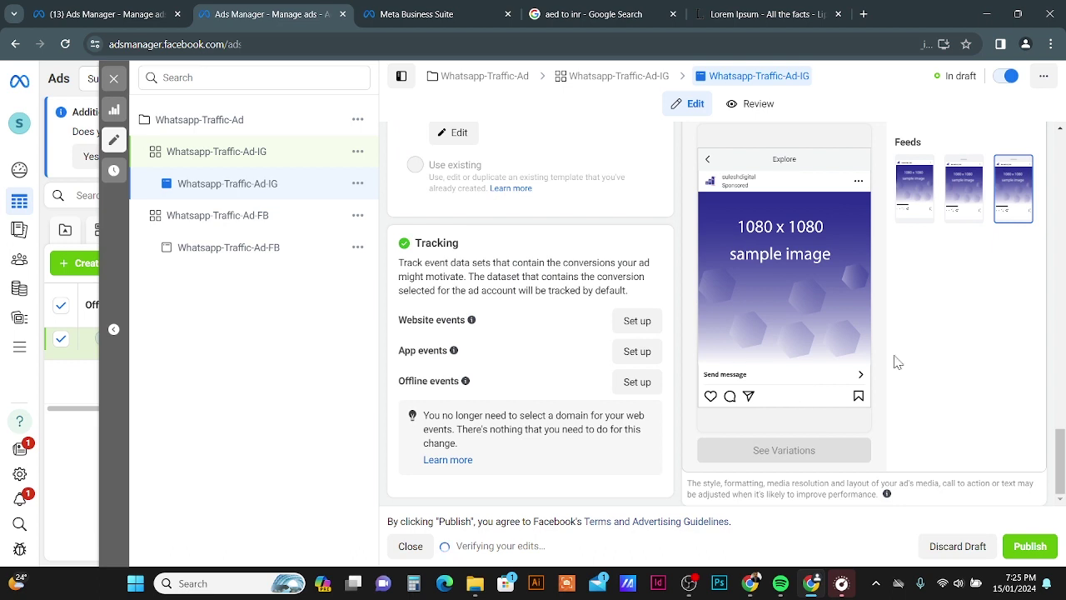
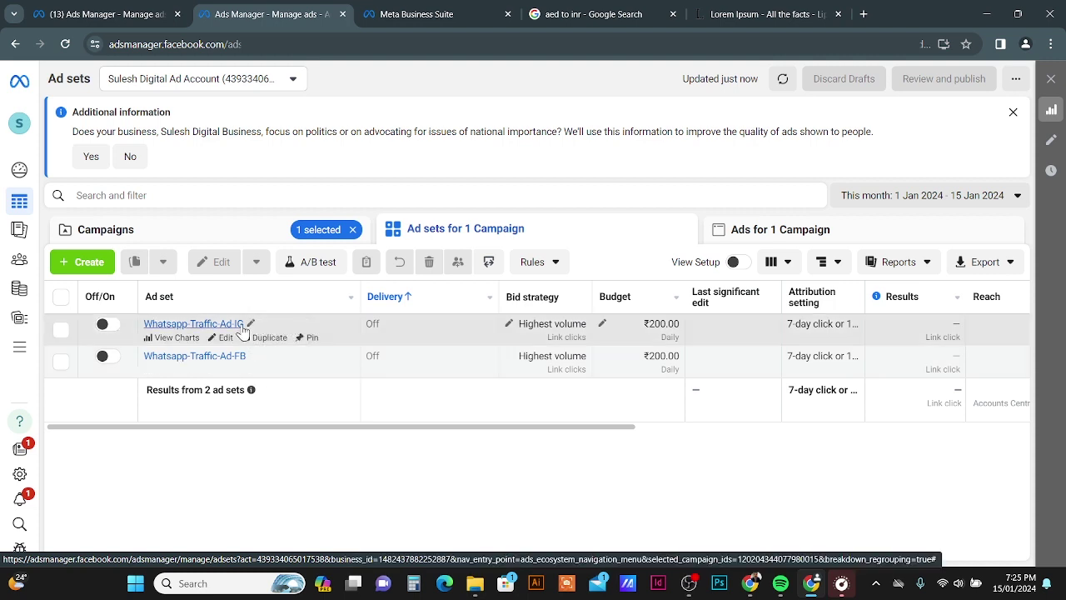
# Preview the Whatsapp-Traffic-Ad-FB ad in its Facebook feed placements from the campaign's ads list
pyautogui.click(836, 235)
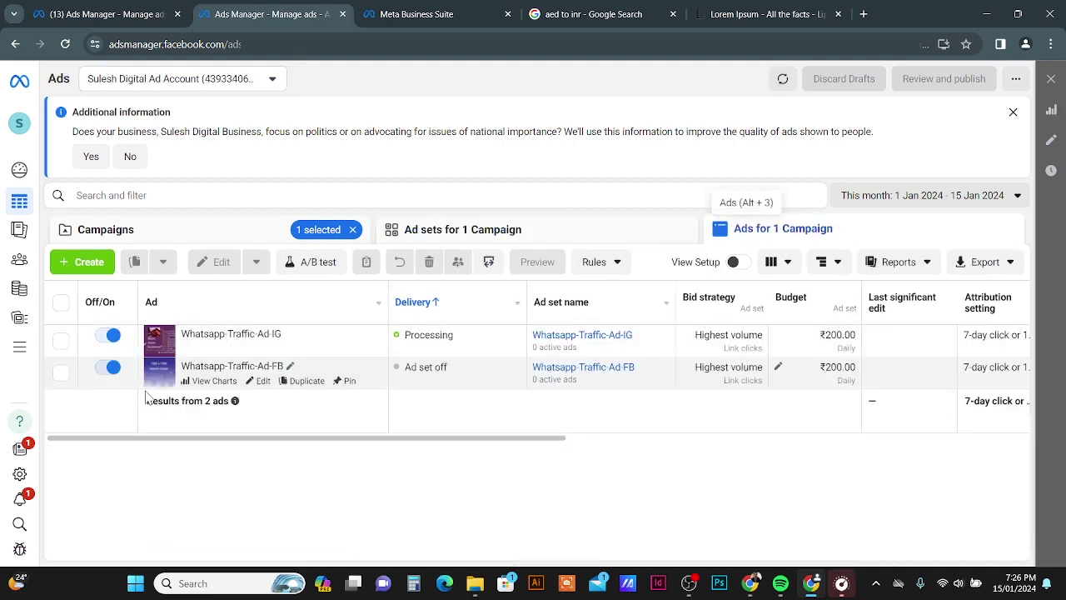
pyautogui.click(61, 375)
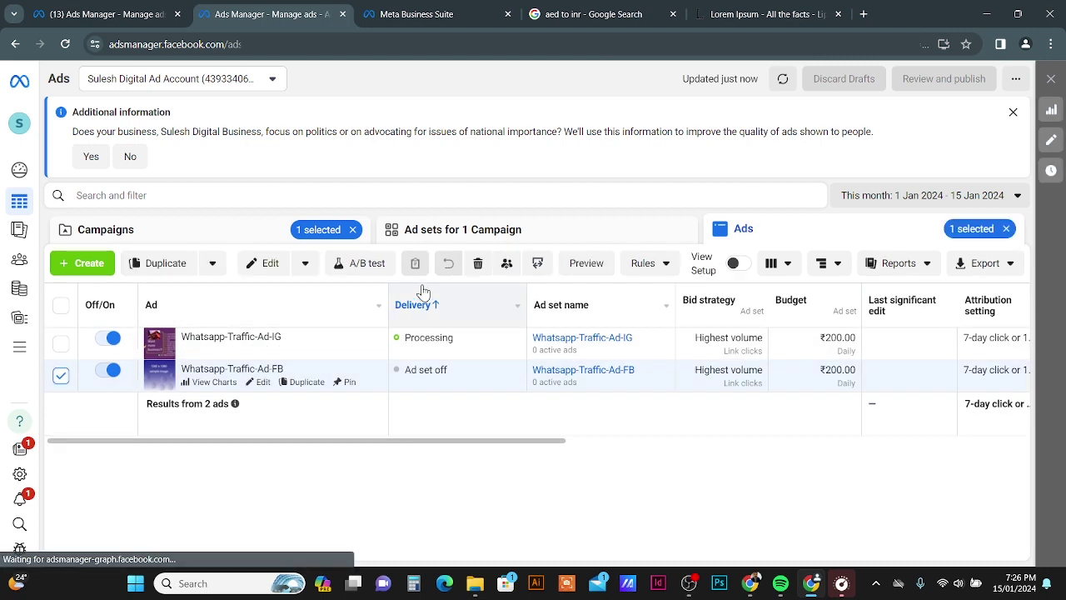
pyautogui.click(585, 263)
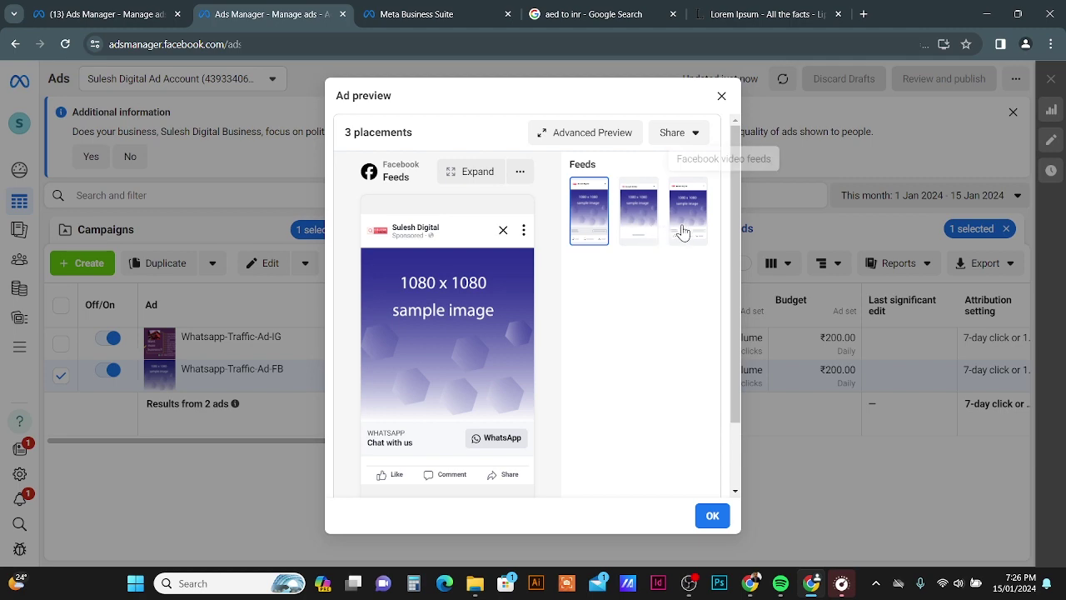
pyautogui.click(721, 95)
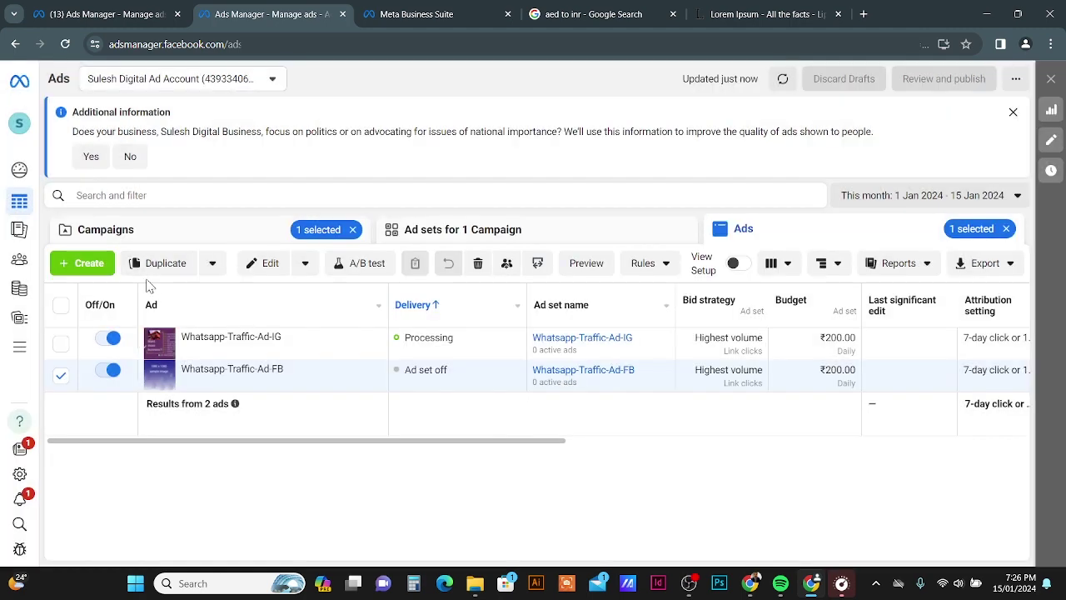
# Preview the Whatsapp-Traffic-Ad-IG ad in its Instagram feed placements, leaving no ad selected at the end
pyautogui.click(61, 376)
pyautogui.click(61, 343)
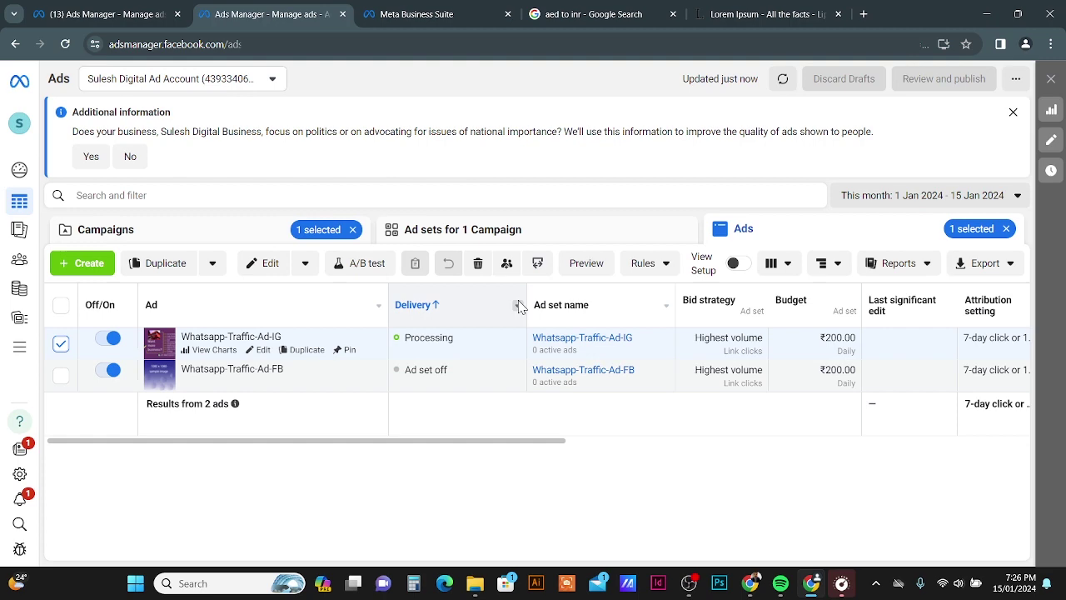
pyautogui.click(579, 265)
pyautogui.scroll(-2, 400, 325)
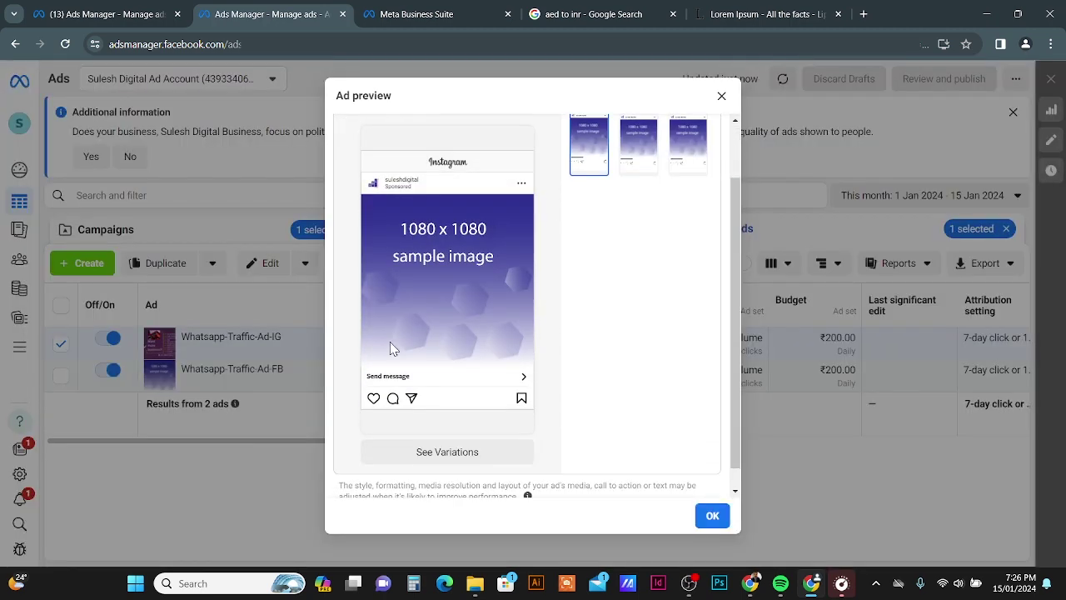
pyautogui.scroll(1, 441, 298)
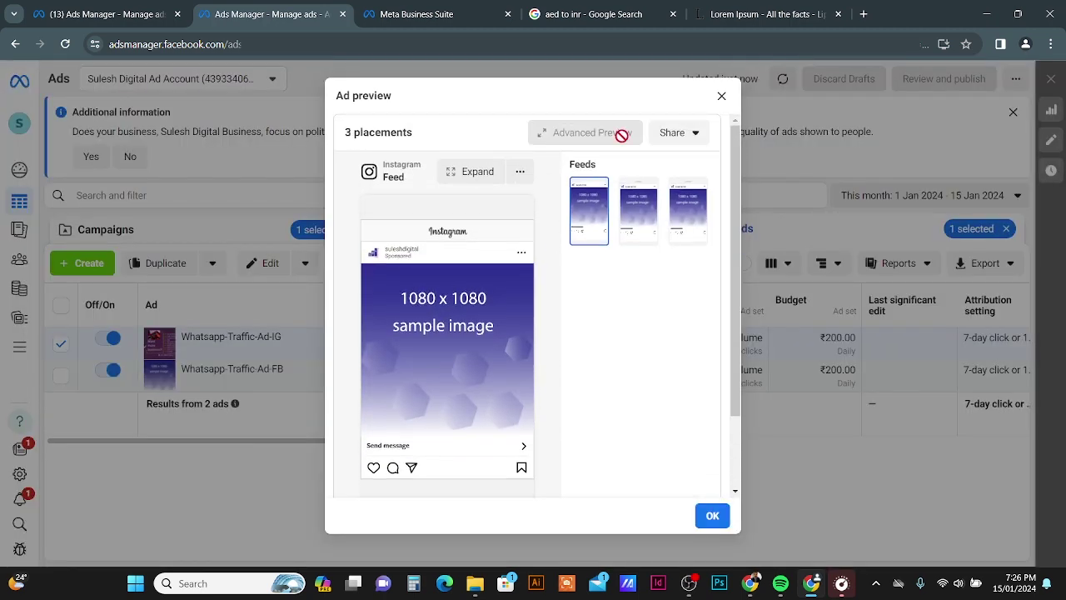
pyautogui.click(721, 98)
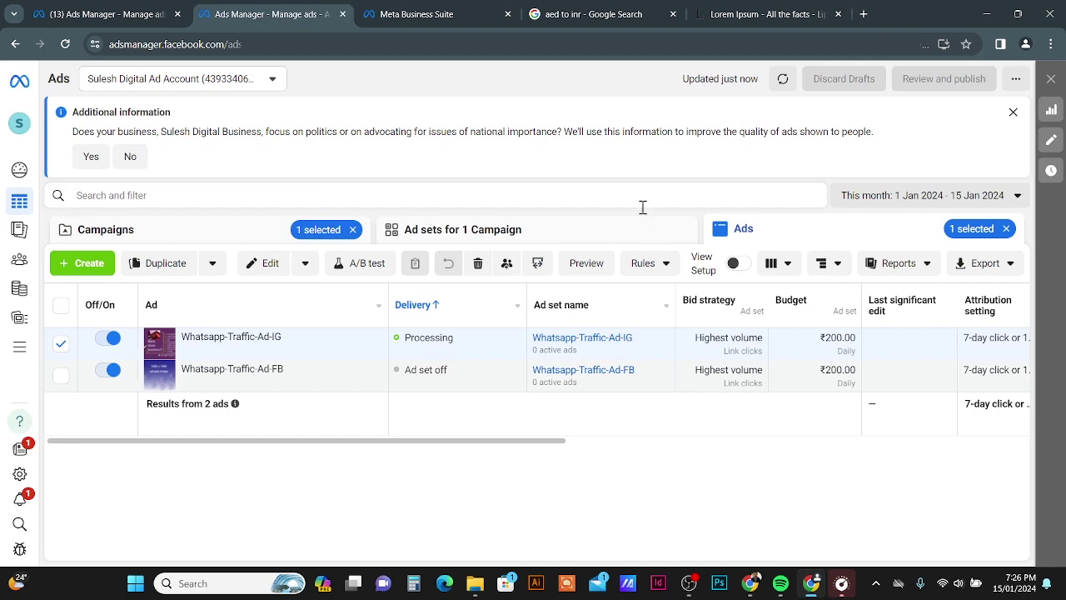
pyautogui.click(61, 342)
# Compare the Instagram and Facebook ad sets' budget, results, reach, impressions and cost per result
pyautogui.click(513, 248)
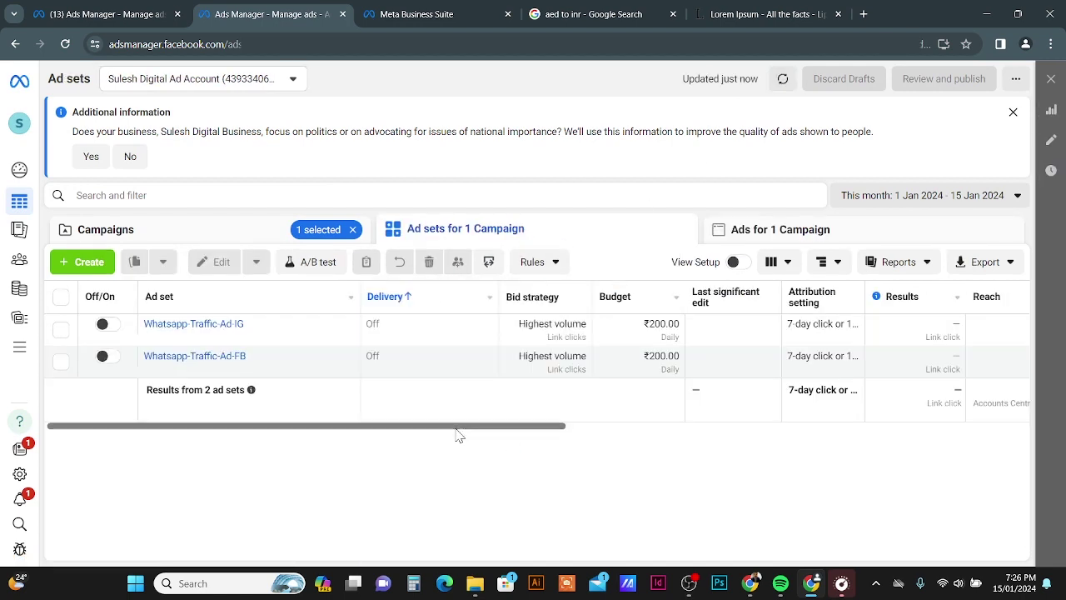
pyautogui.moveTo(459, 433); pyautogui.dragTo(566, 456)
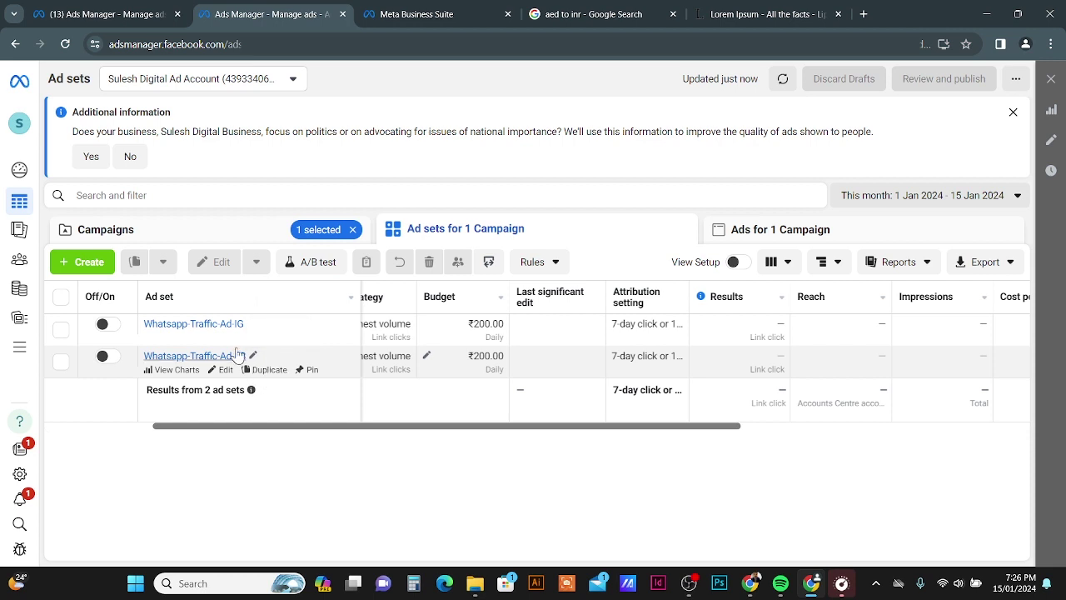
pyautogui.hscroll(-2, 558, 369)
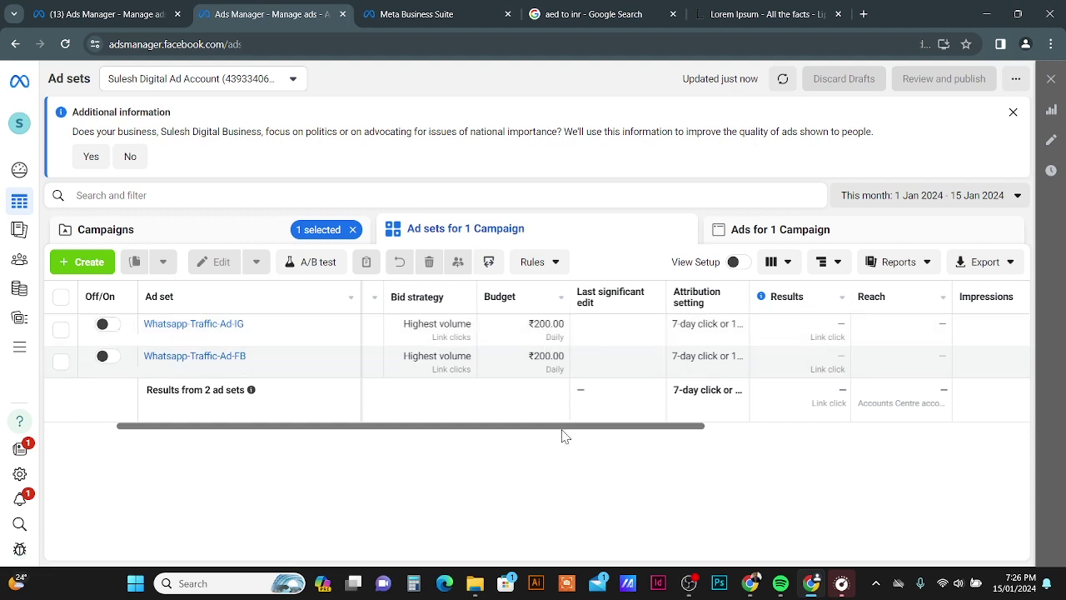
pyautogui.moveTo(562, 429); pyautogui.dragTo(652, 435)
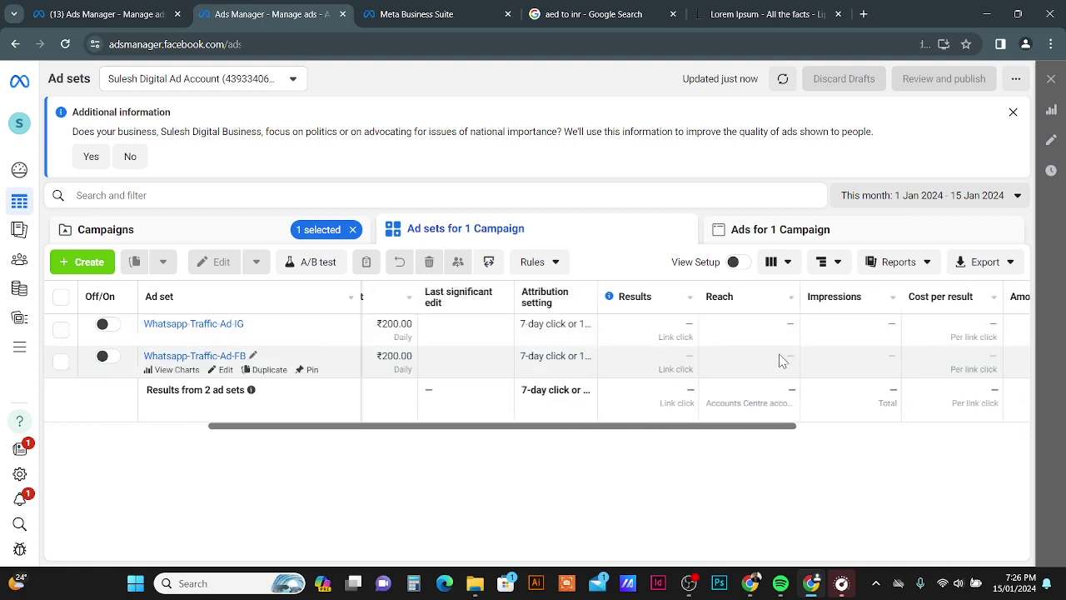